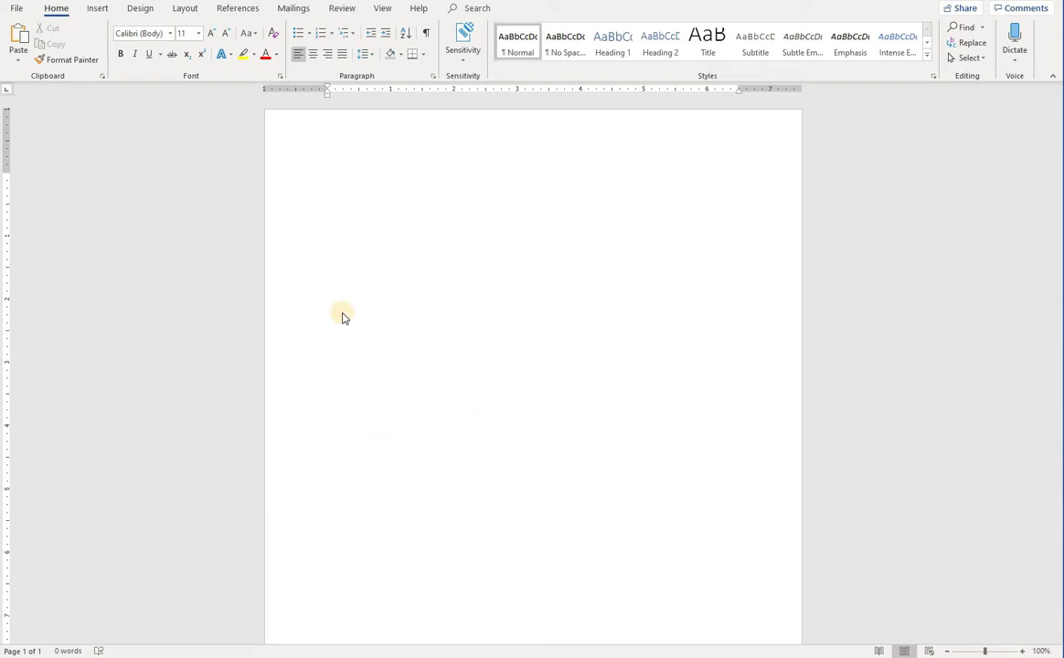
# Change the blank page's size to A4 (8.27" x 11.69") from the Layout size list
pyautogui.click(342, 199)
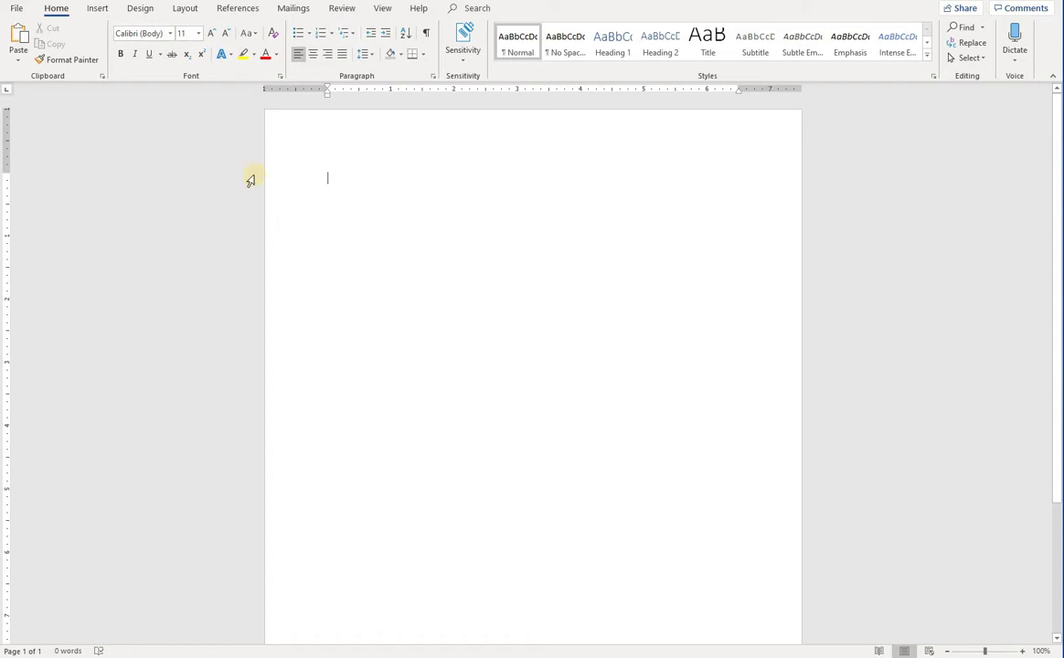
pyautogui.click(186, 9)
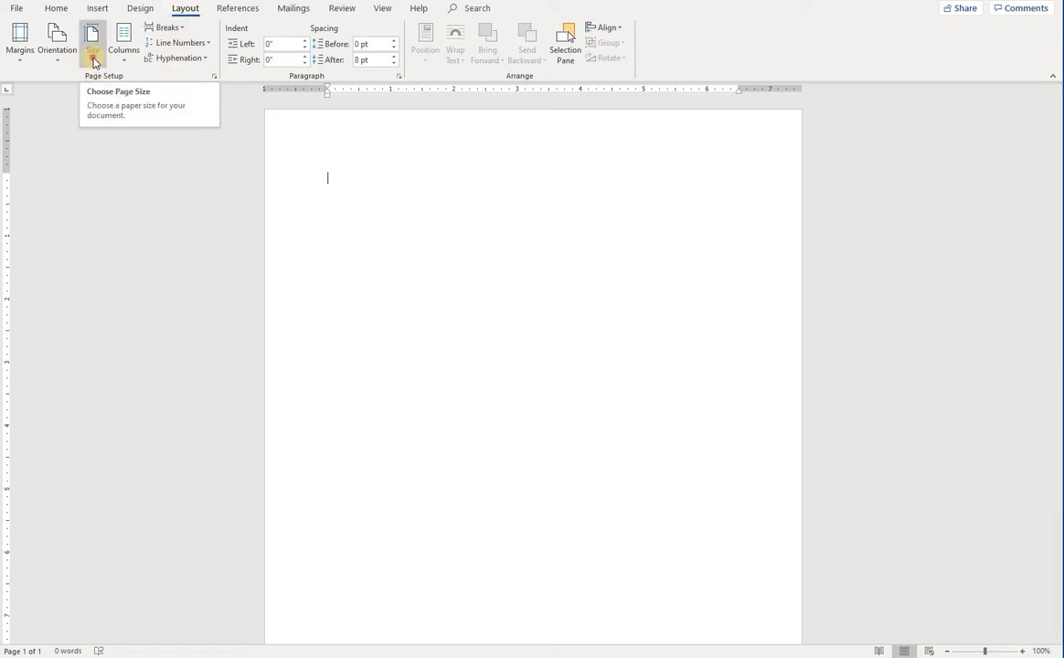
pyautogui.click(92, 60)
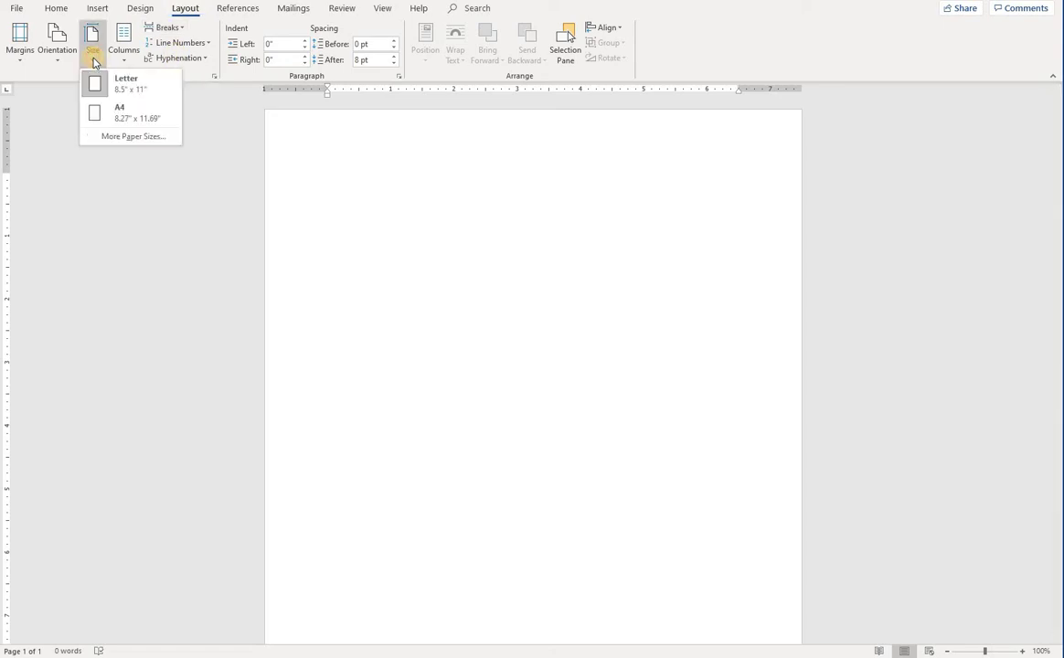
pyautogui.click(113, 117)
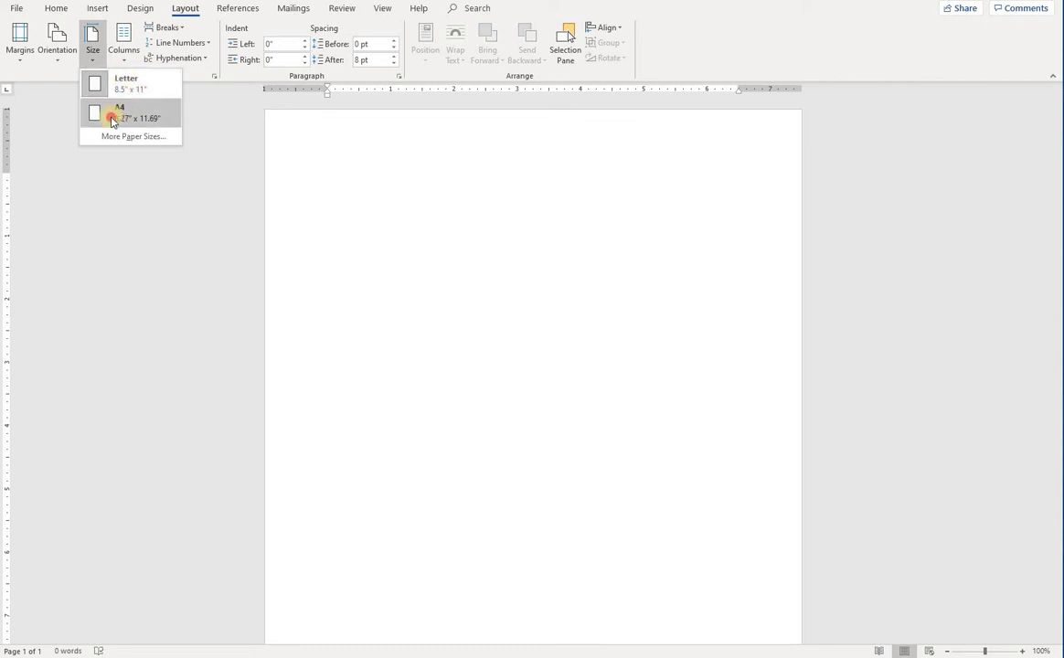
pyautogui.click(347, 190)
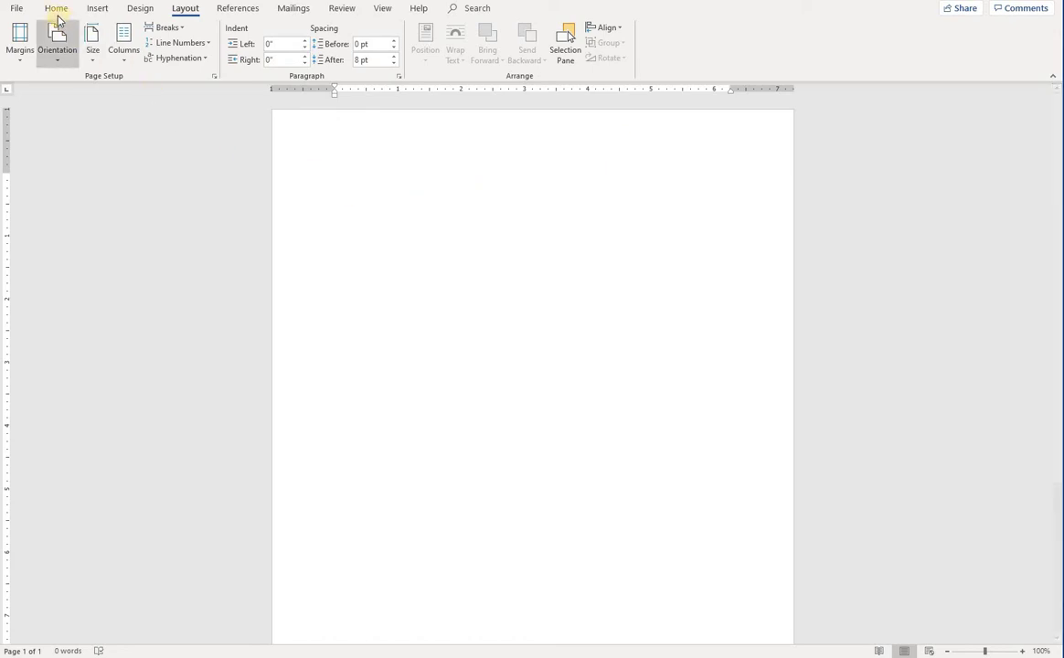
pyautogui.click(56, 10)
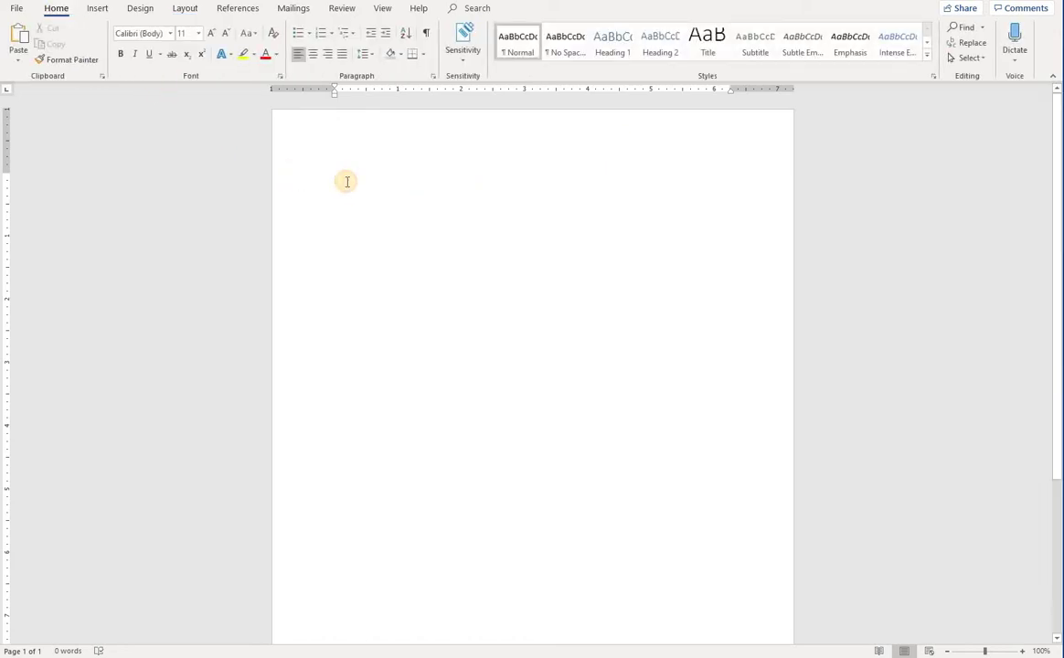
# Type 'Resume' and resize it to 18 pt
pyautogui.write('Resum')
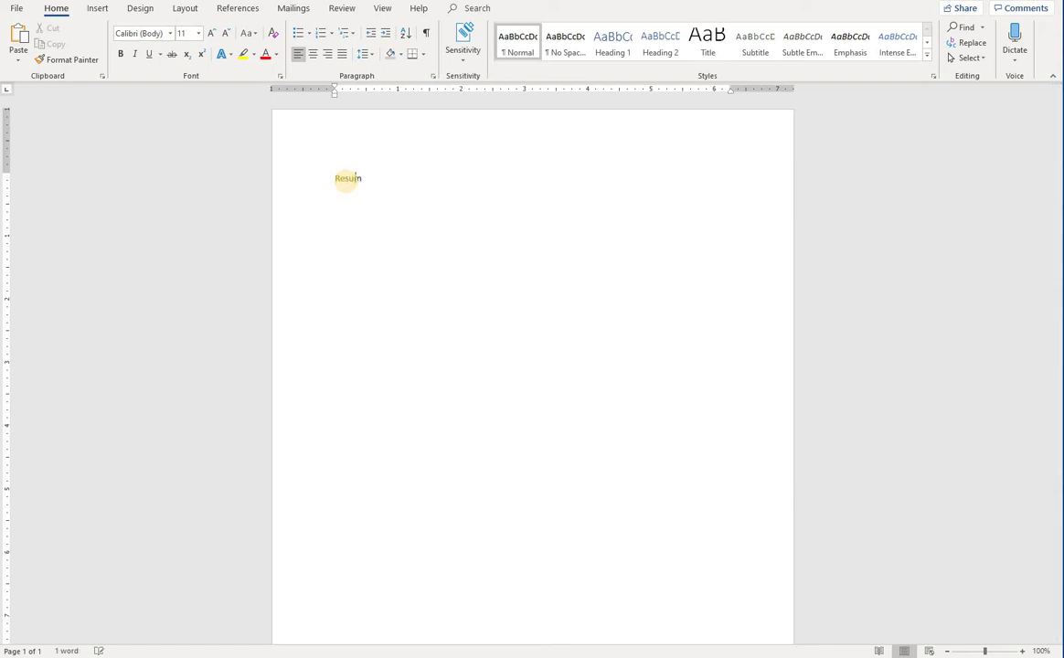
pyautogui.write('e')
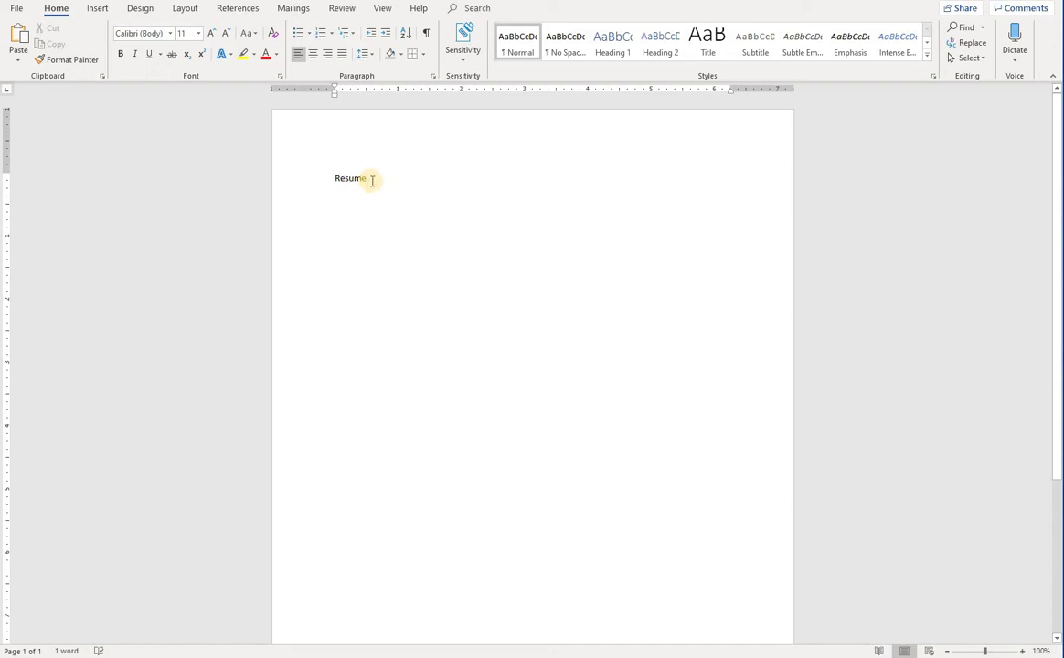
pyautogui.moveTo(373, 181); pyautogui.dragTo(333, 176)
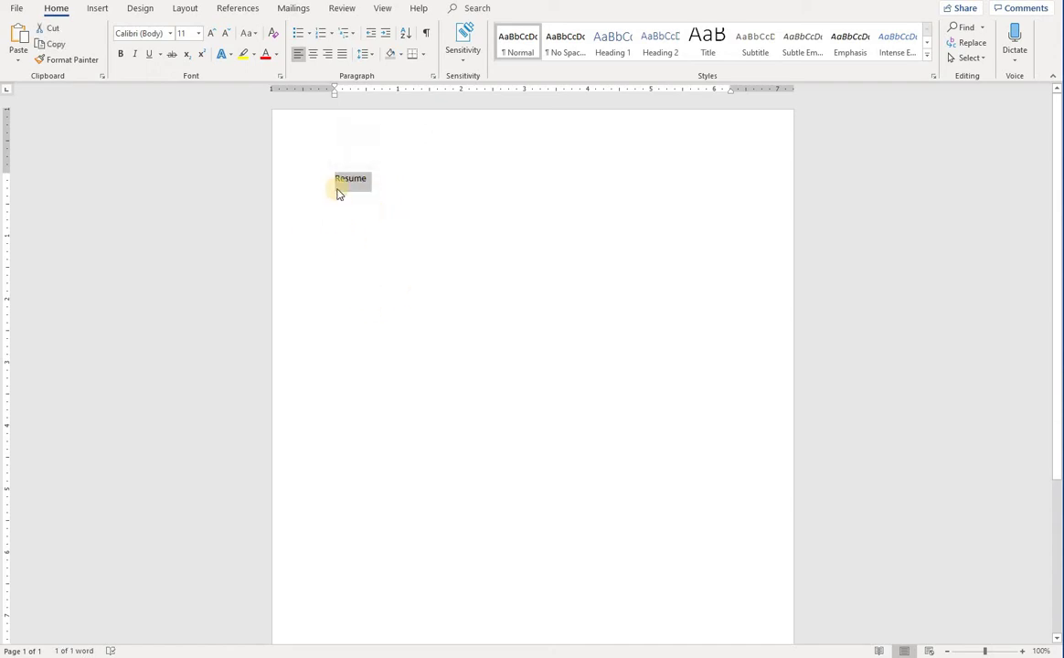
pyautogui.click(211, 34)
pyautogui.click(211, 35)
pyautogui.click(211, 35)
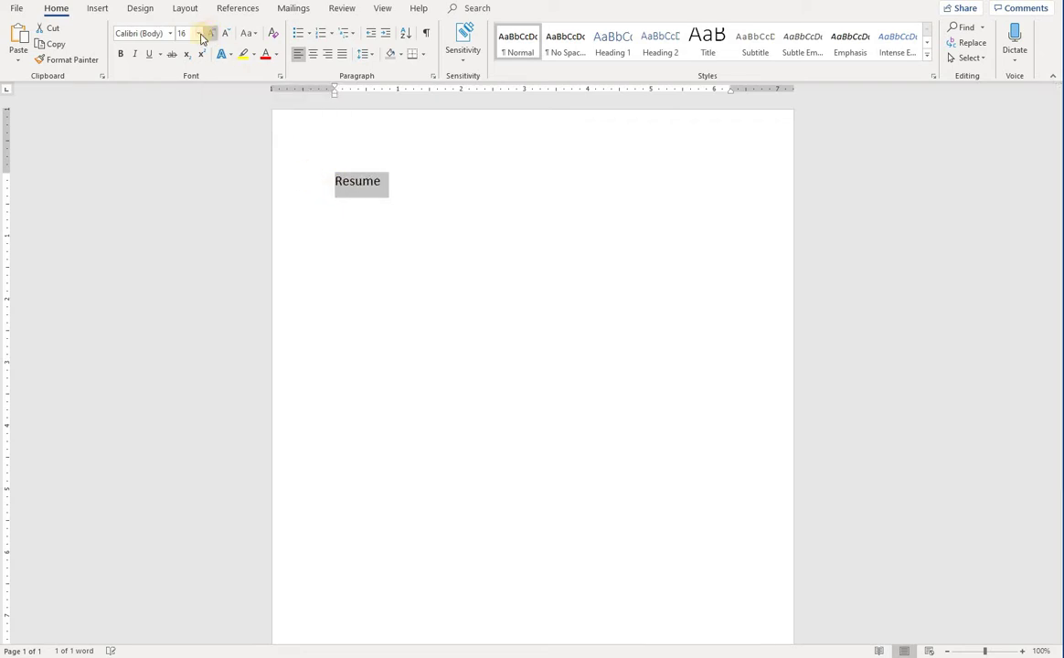
pyautogui.click(185, 34)
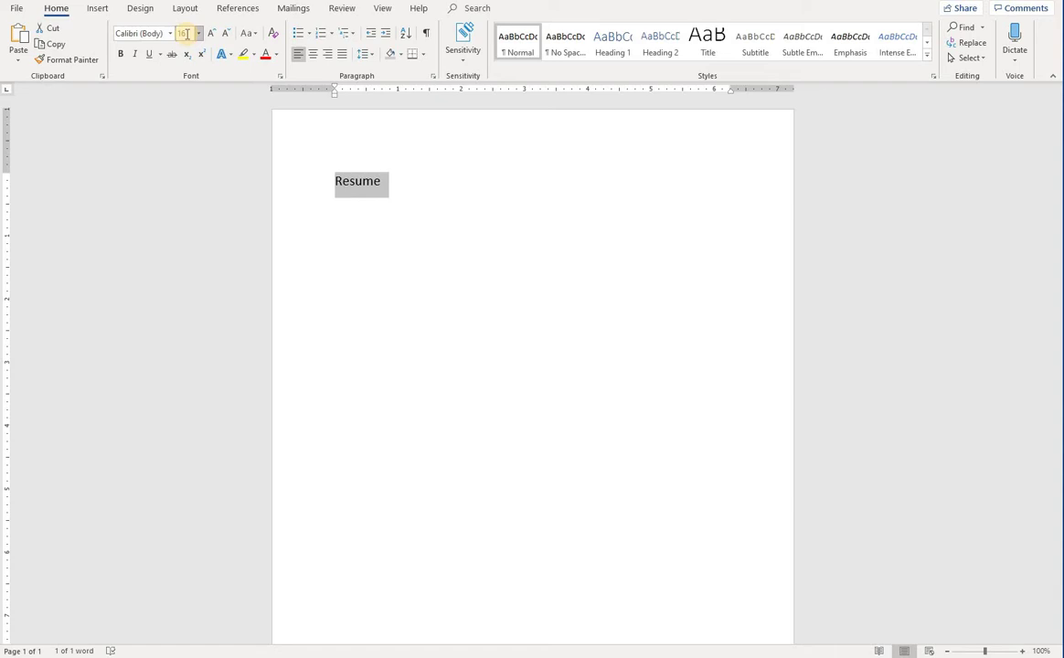
pyautogui.click(224, 35)
pyautogui.click(224, 34)
pyautogui.click(224, 35)
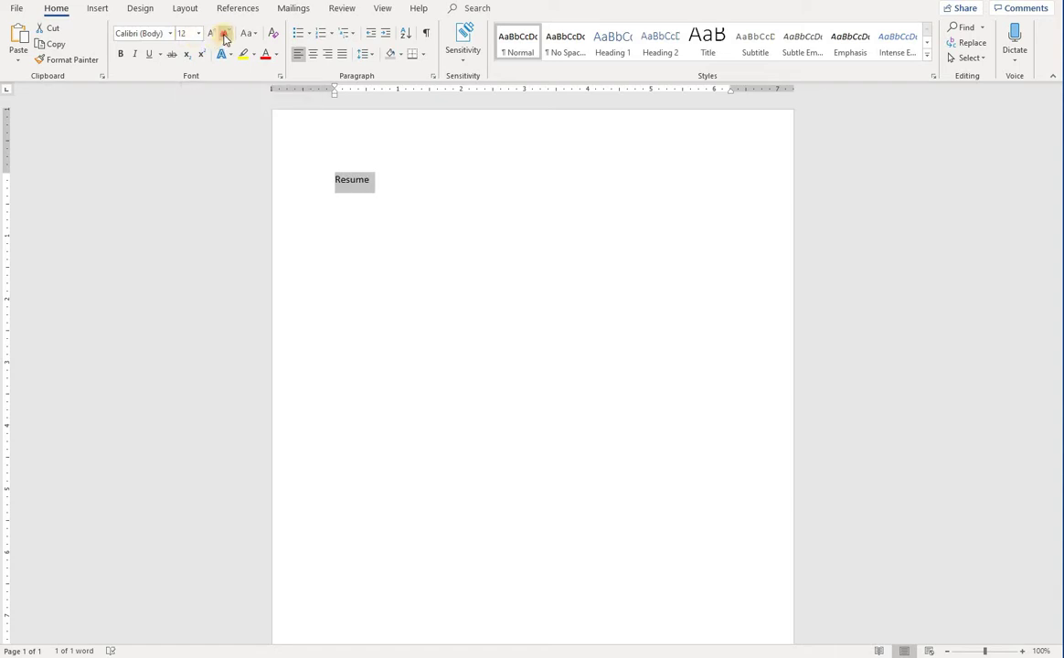
pyautogui.click(209, 35)
pyautogui.click(210, 35)
pyautogui.click(211, 35)
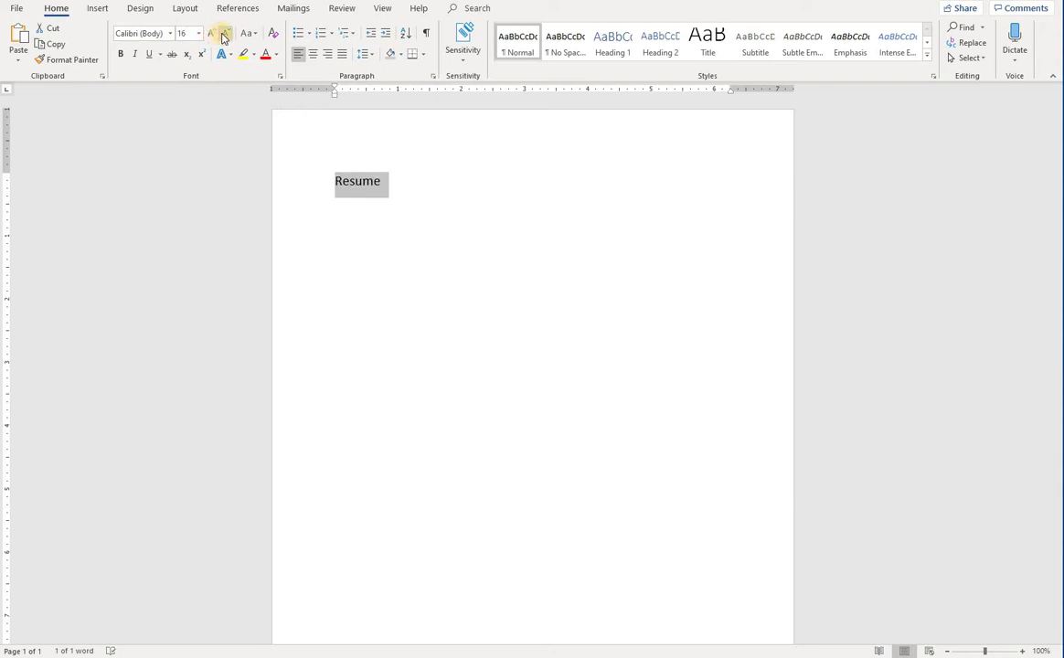
pyautogui.click(211, 35)
pyautogui.click(212, 35)
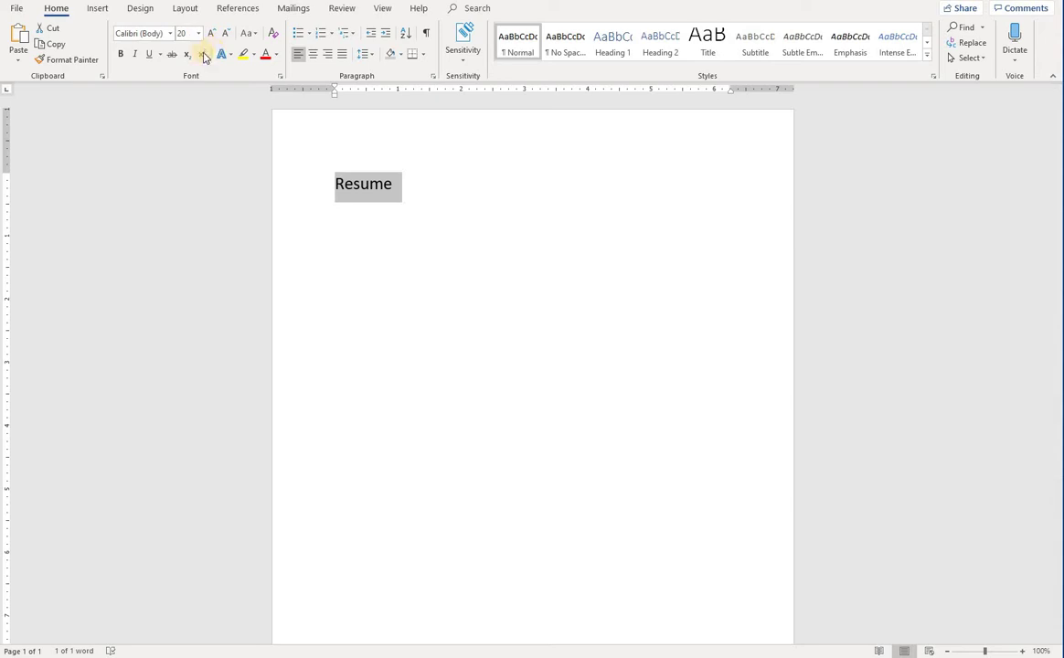
pyautogui.click(226, 34)
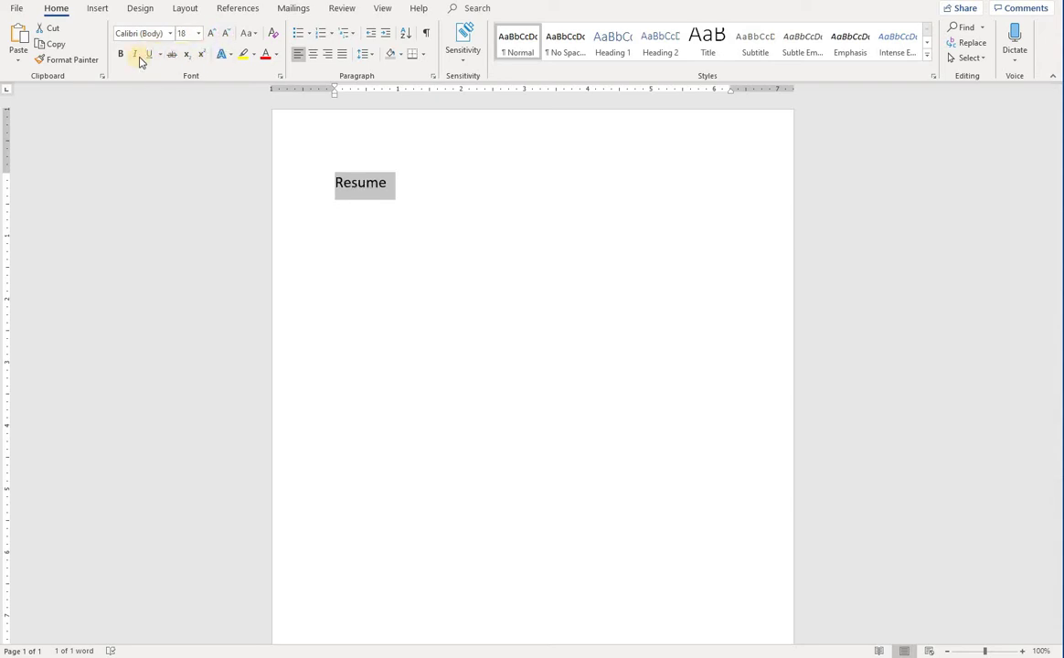
# Make the Resume title bold and centred, leaving the caret after it
pyautogui.click(120, 55)
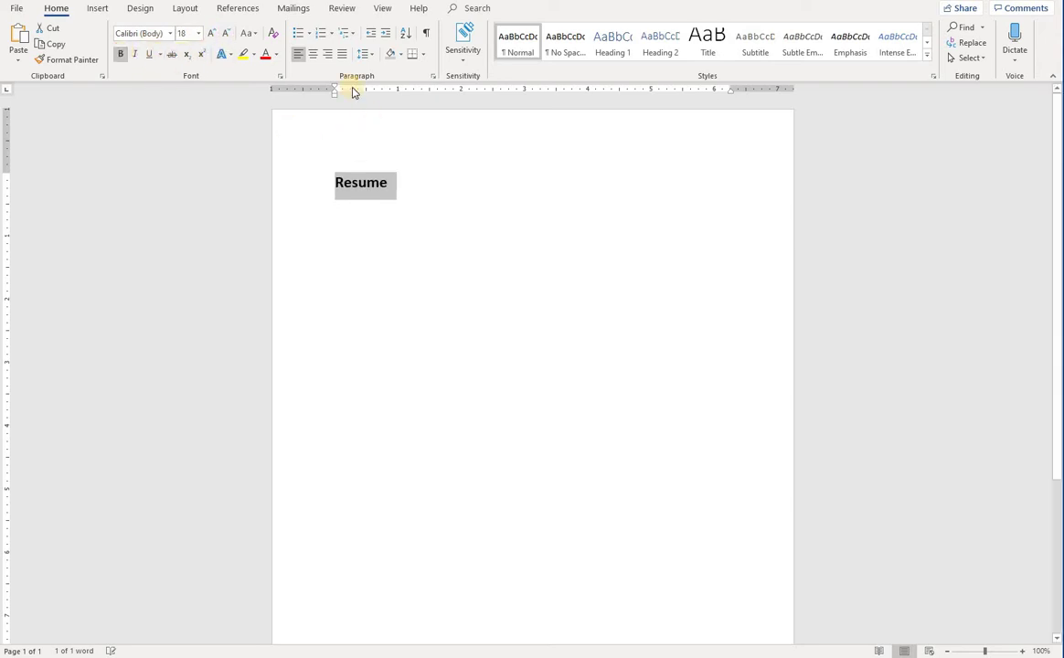
pyautogui.click(313, 55)
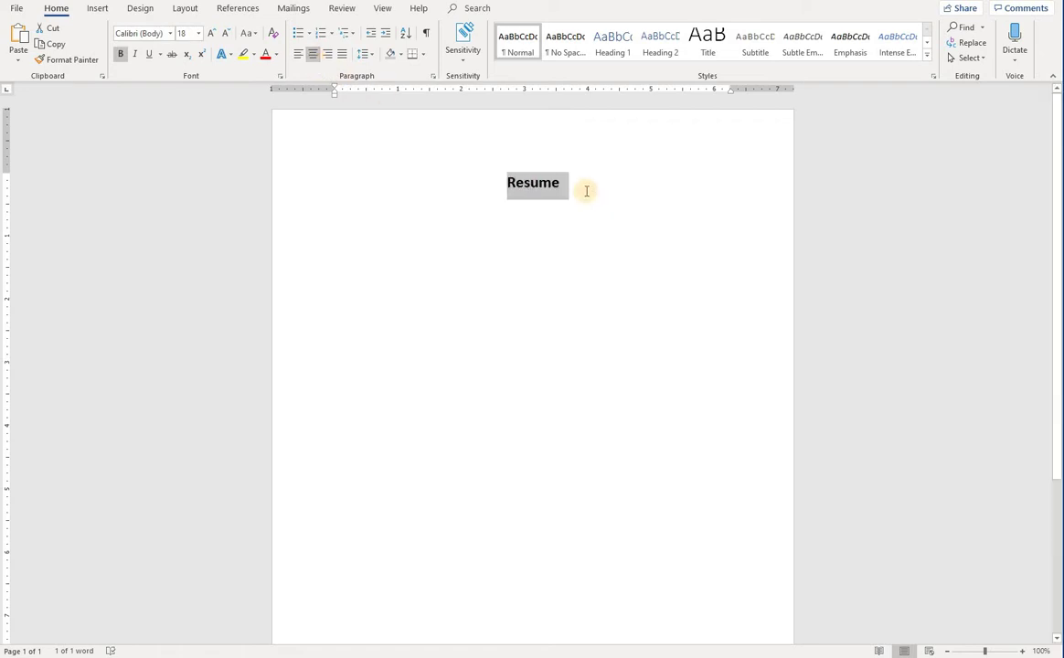
pyautogui.click(561, 206)
pyautogui.click(317, 235)
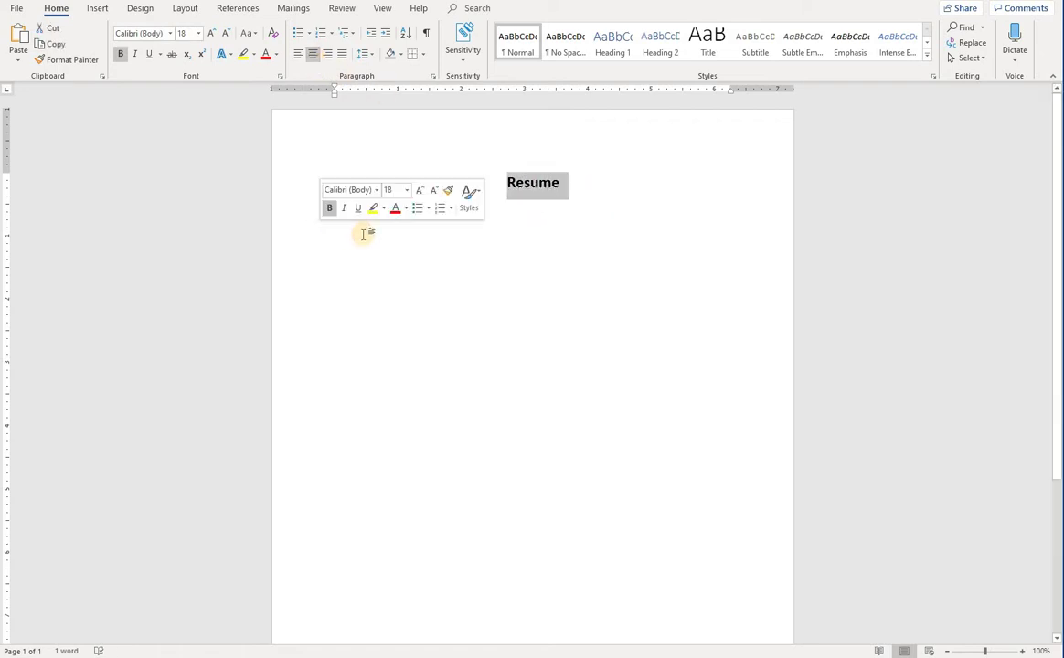
pyautogui.click(567, 184)
# Start a new line below the title and clear it back to plain 11 pt text
pyautogui.press('Return')
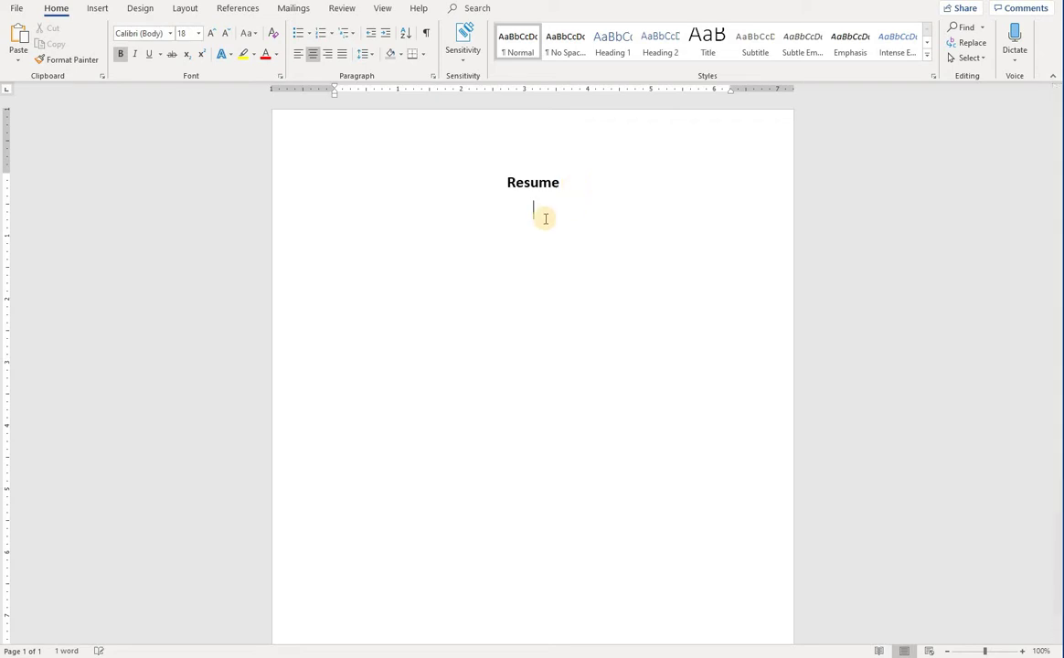
pyautogui.write('hfghfx')
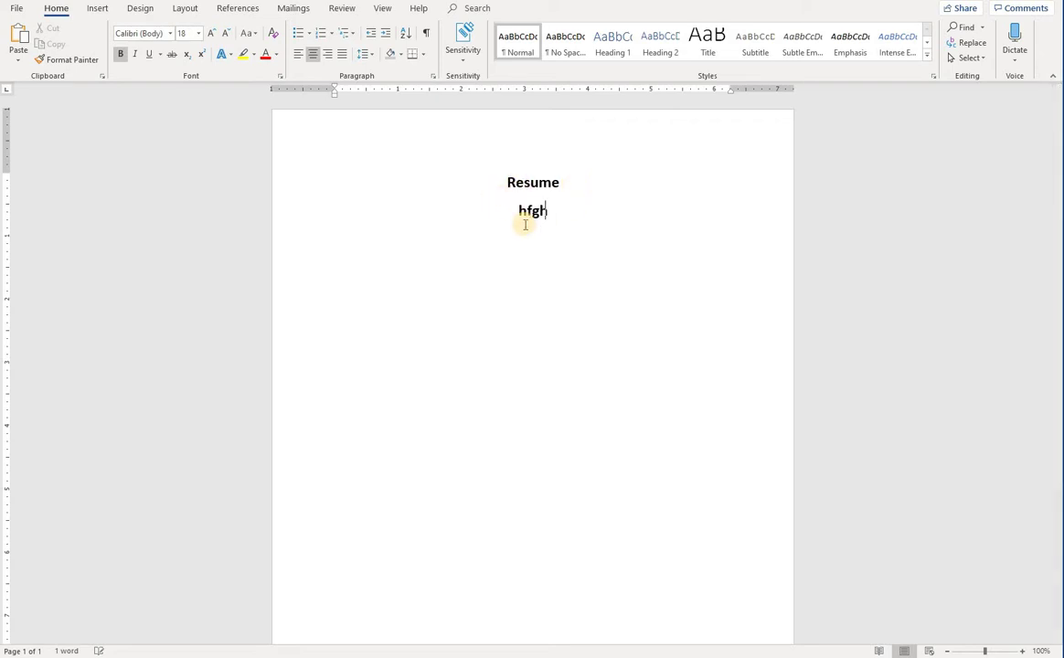
pyautogui.press('BackSpace')
pyautogui.press('BackSpace')
pyautogui.press('BackSpace')
pyautogui.press('BackSpace')
pyautogui.press('BackSpace')
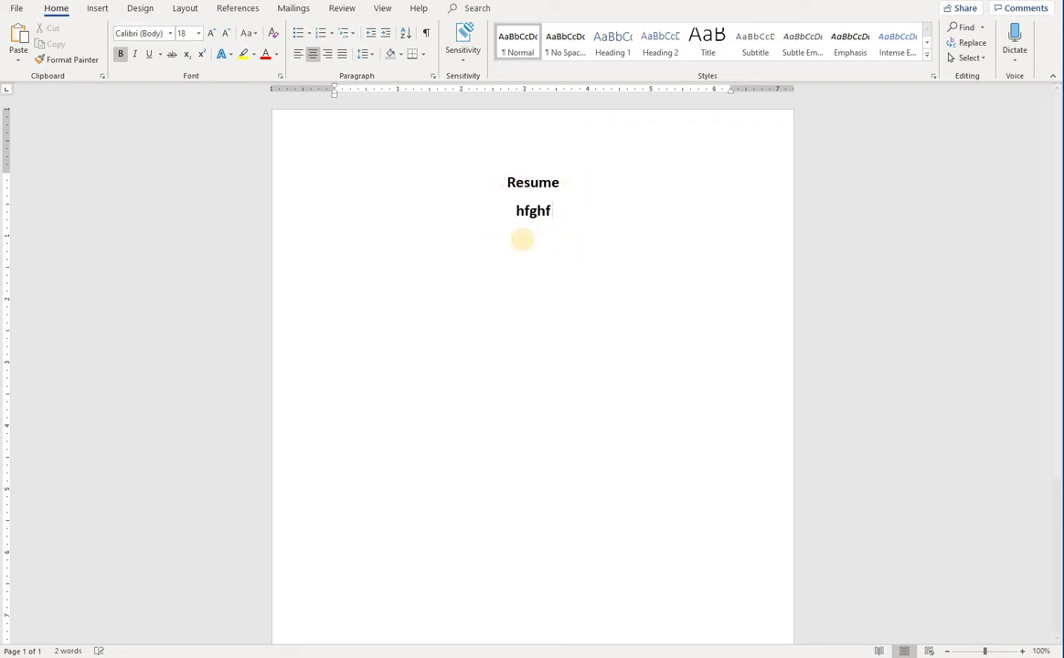
pyautogui.press('BackSpace')
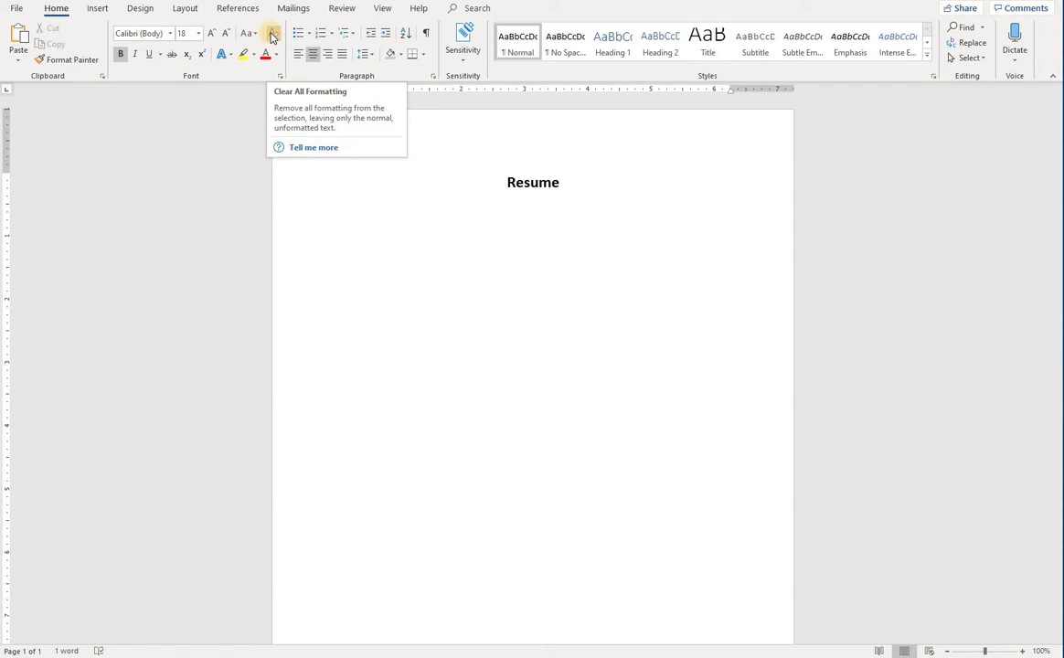
pyautogui.click(271, 37)
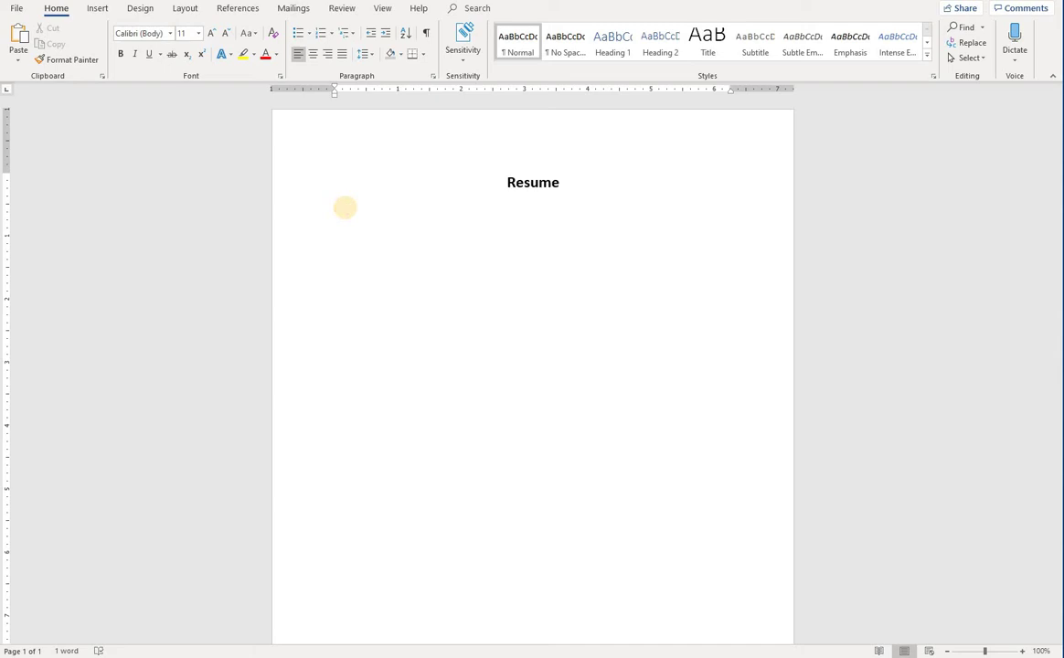
# Type the candidate's full name below the title and select that line
pyautogui.write('SAHANI')
pyautogui.hotkey('ctrl', 'a')
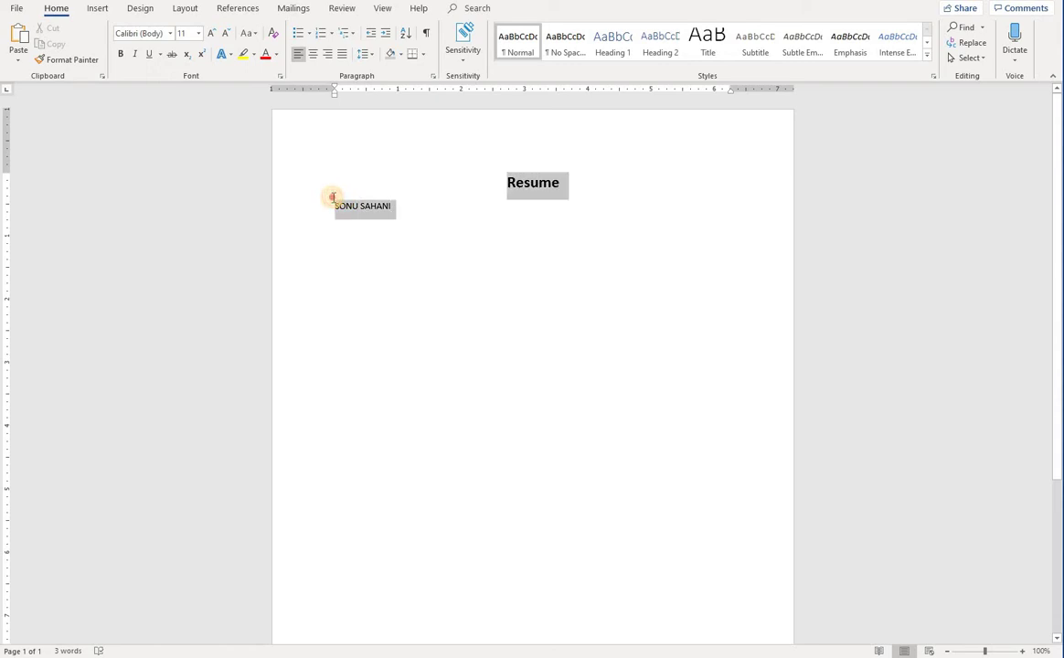
pyautogui.click(346, 207)
pyautogui.tripleClick(346, 207)
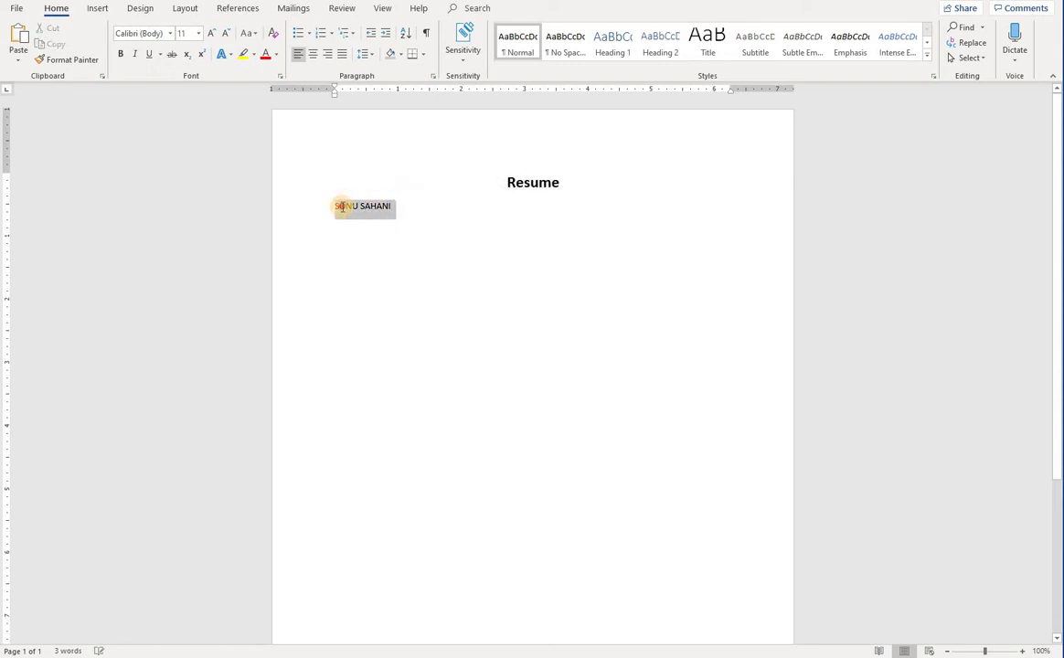
# Make the name bold 20 pt and start a plain, unformatted line beneath it
pyautogui.click(211, 34)
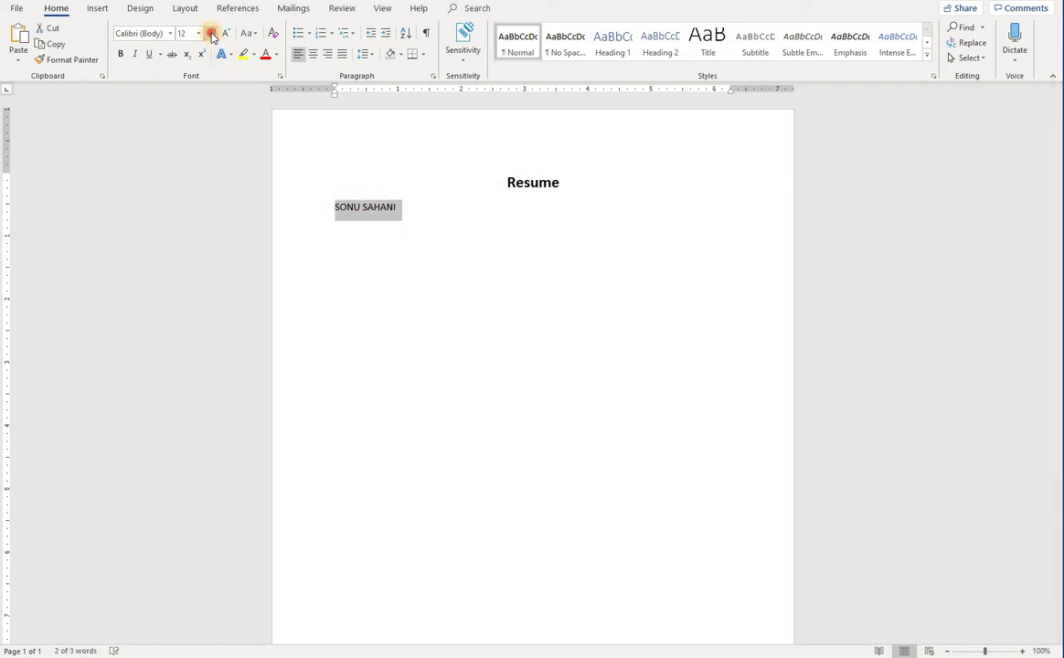
pyautogui.click(212, 34)
pyautogui.click(211, 34)
pyautogui.click(211, 34)
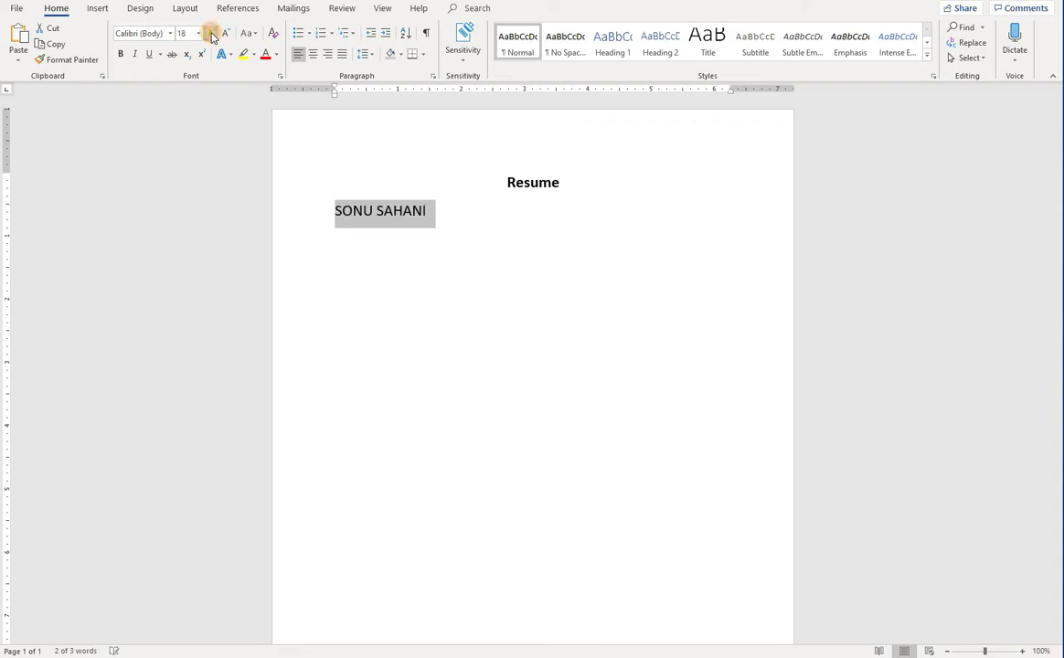
pyautogui.click(211, 34)
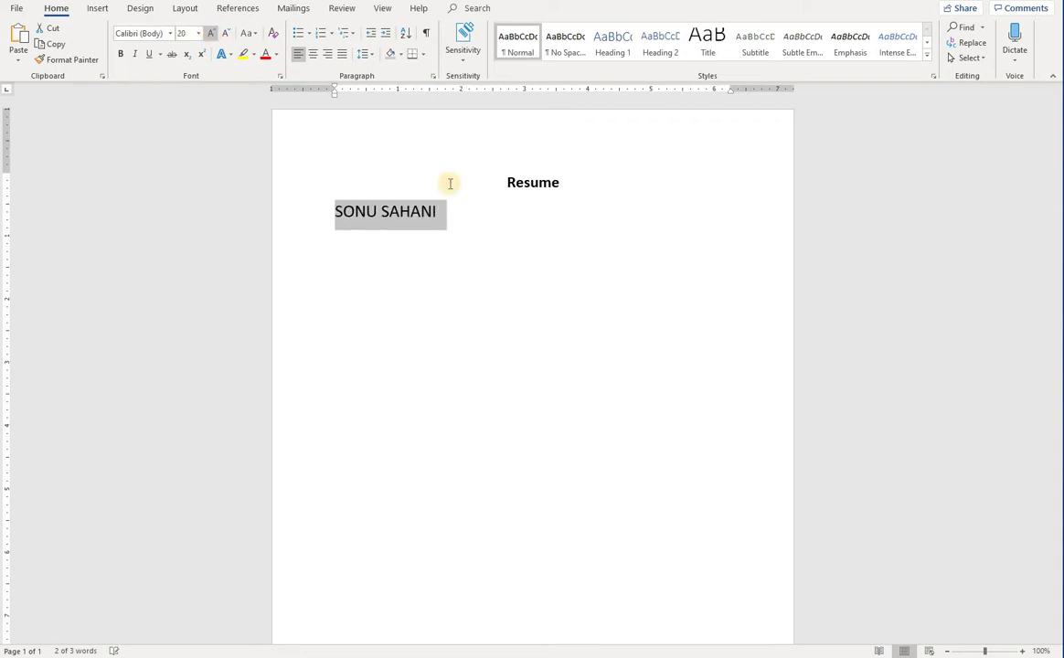
pyautogui.click(120, 54)
pyautogui.click(442, 237)
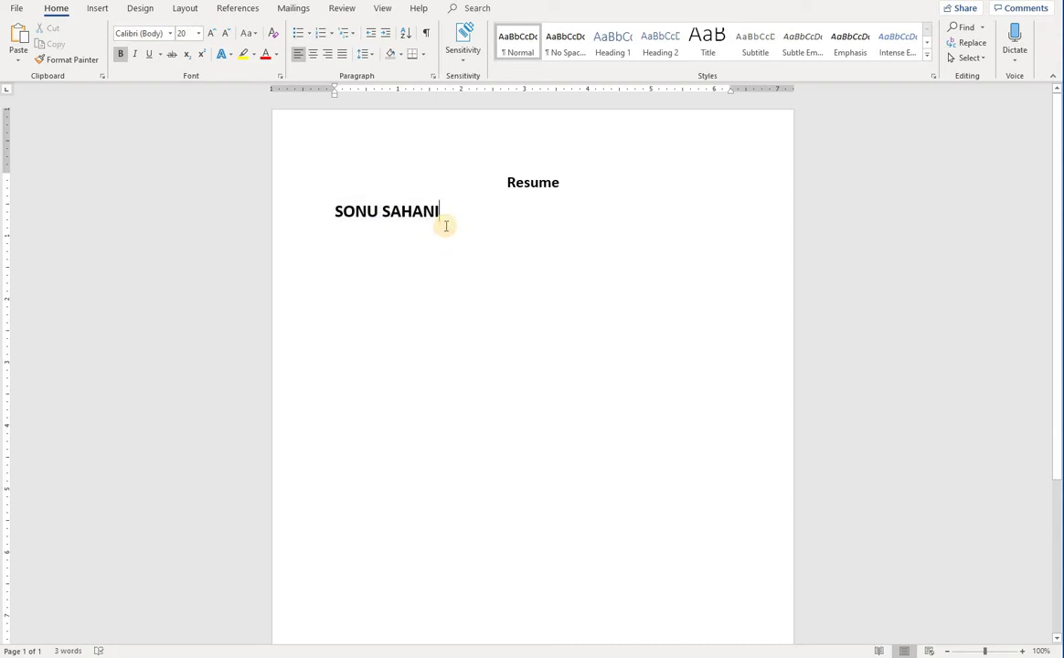
pyautogui.press('Return')
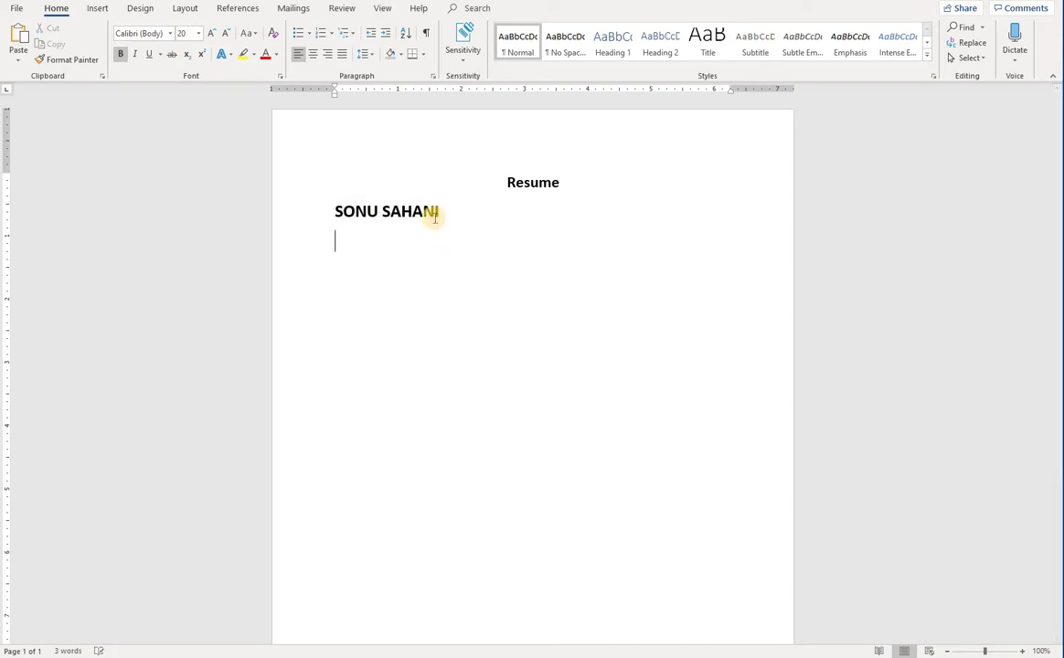
pyautogui.click(271, 33)
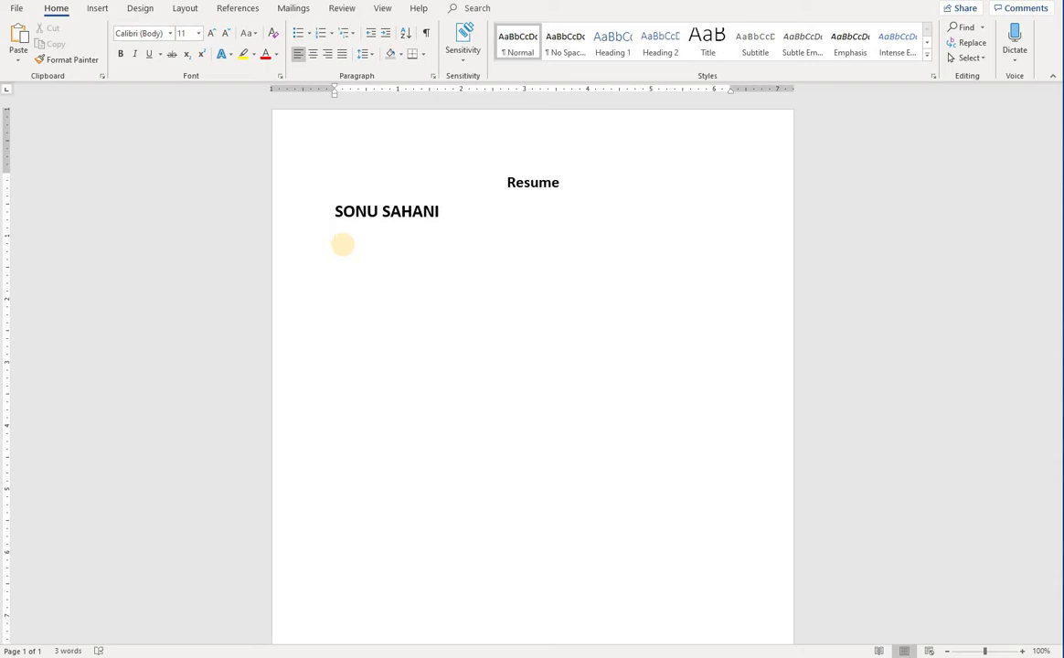
# Type the 'Address:', 'Email:' and 'Mobile no:' labels on separate lines
pyautogui.write('Address:')
pyautogui.press('Return')
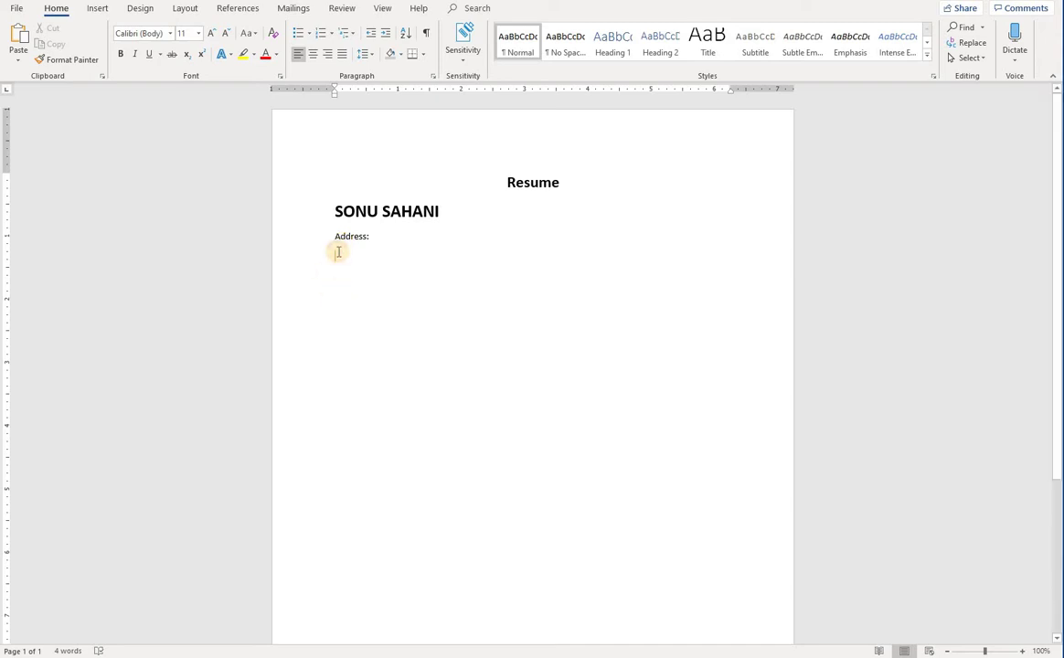
pyautogui.click(338, 252)
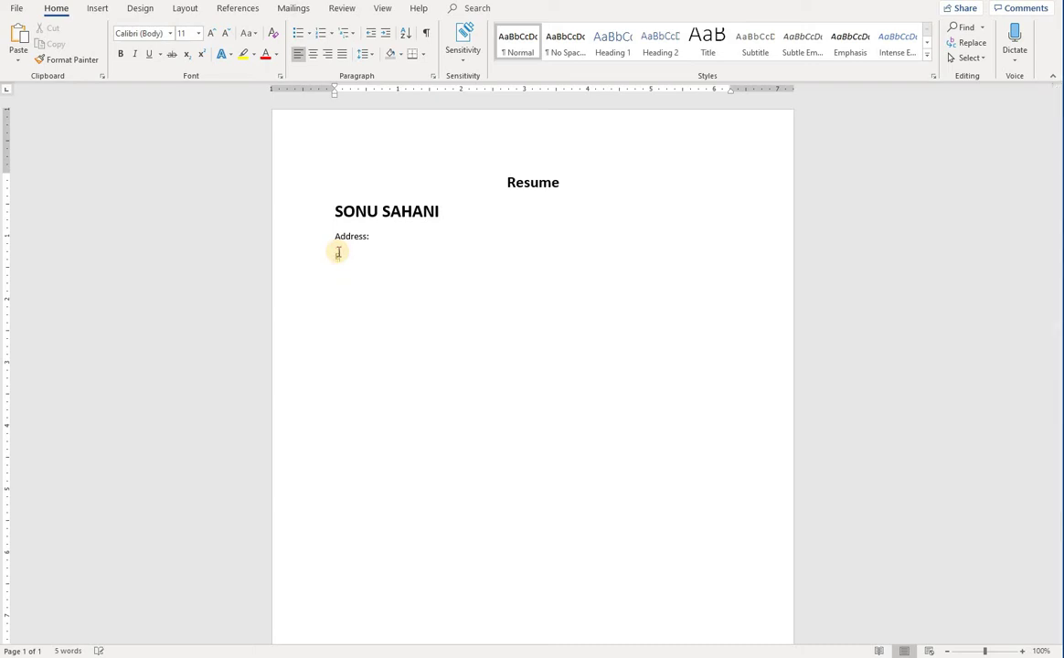
pyautogui.write('Email:')
pyautogui.press('Return')
pyautogui.write('Mobile no:')
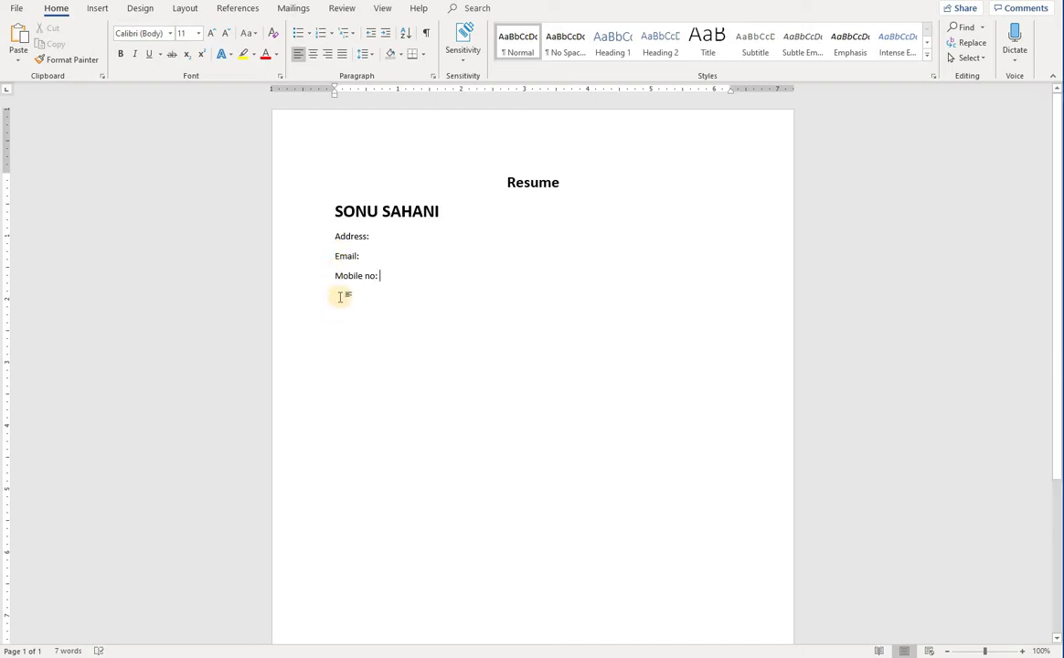
# Set the Address, Email and Mobile no labels to bold 14 pt, leaving them selected
pyautogui.moveTo(382, 278); pyautogui.dragTo(333, 235)
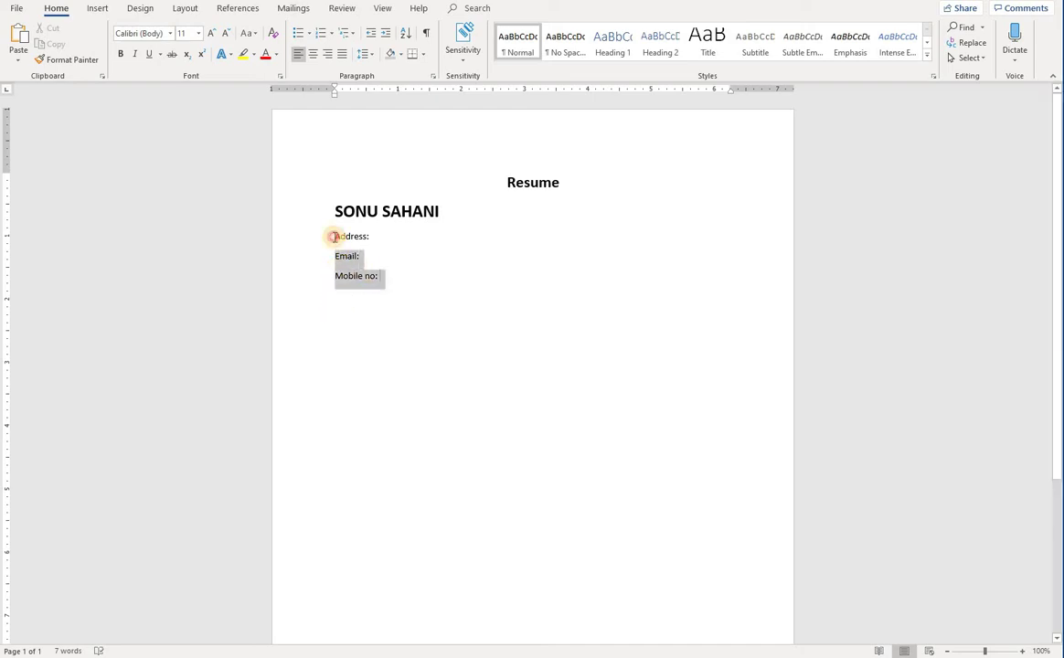
pyautogui.click(211, 32)
pyautogui.click(211, 33)
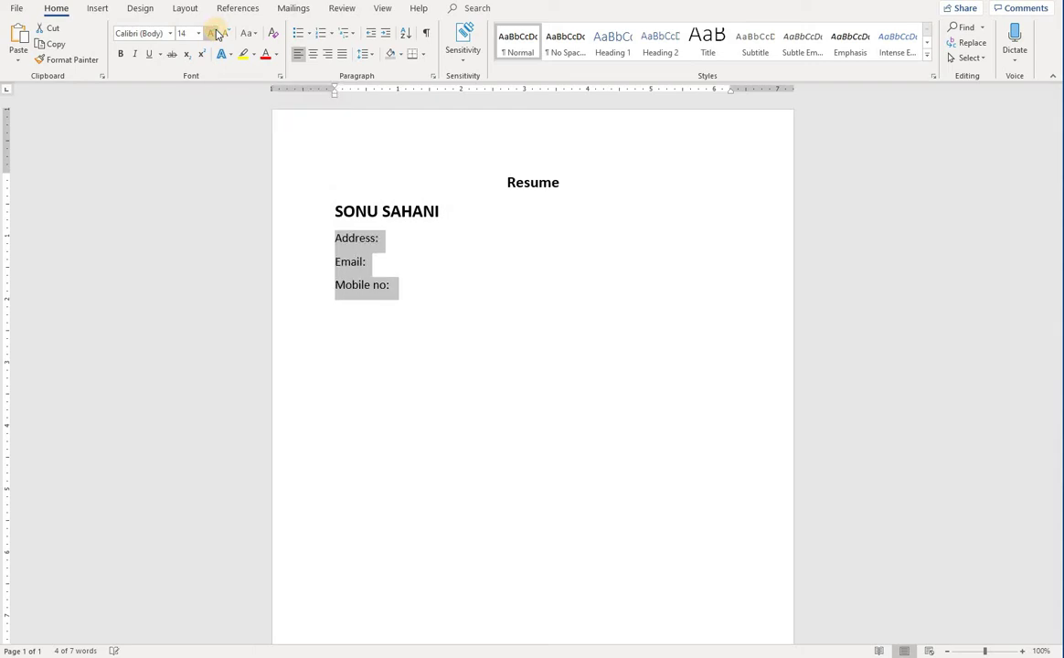
pyautogui.click(120, 54)
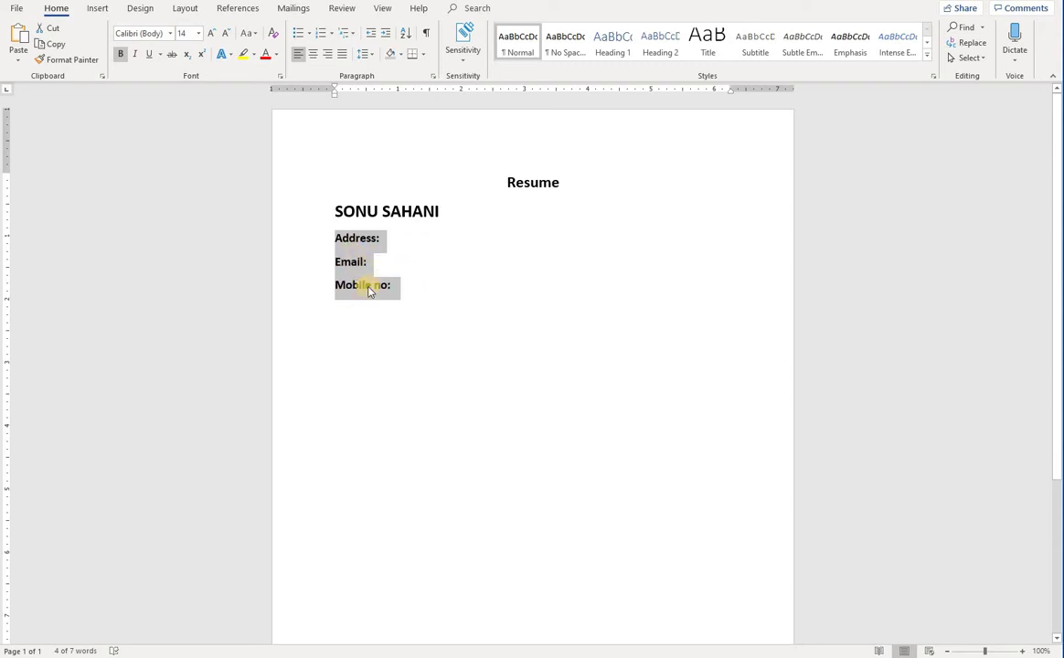
pyautogui.click(401, 297)
pyautogui.moveTo(400, 300); pyautogui.dragTo(336, 239)
pyautogui.click(368, 285)
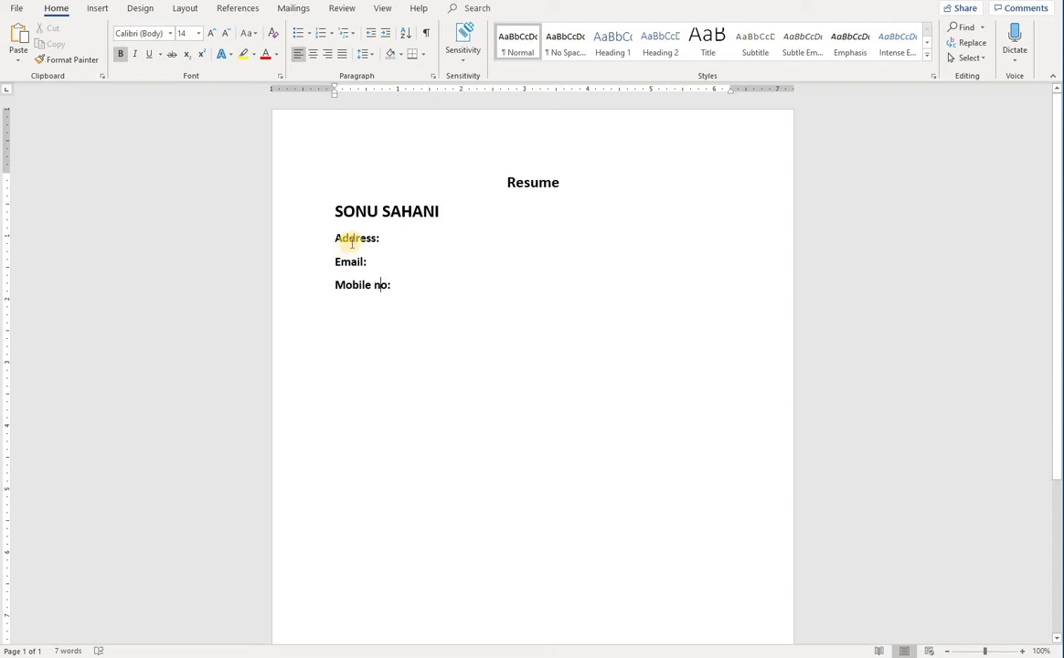
pyautogui.moveTo(408, 293); pyautogui.dragTo(329, 236)
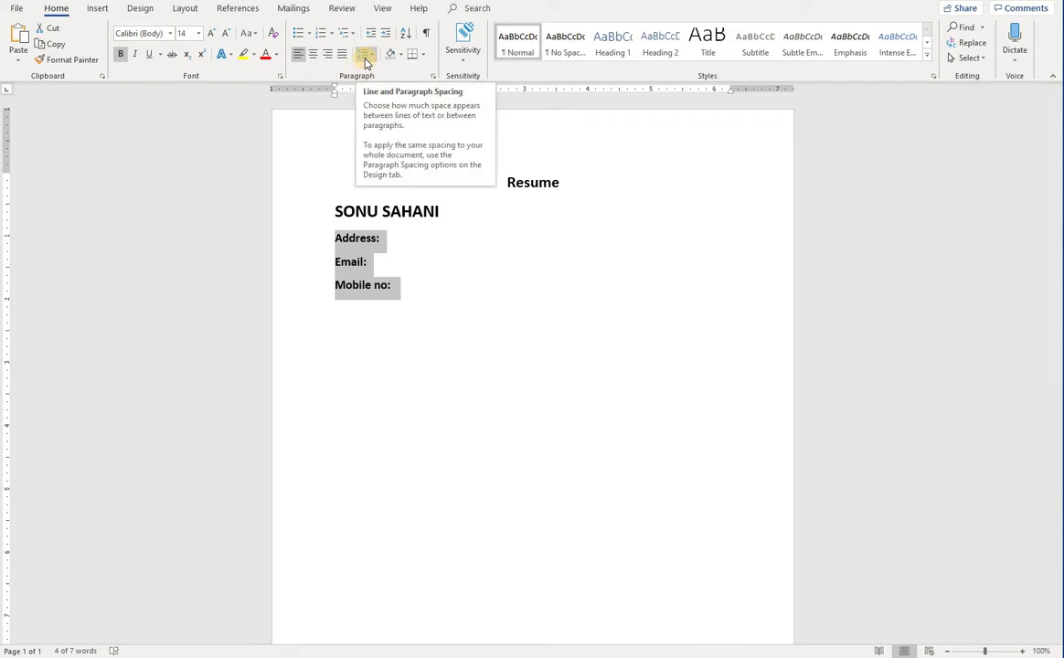
# Remove the space after the three contact lines so they stack tightly
pyautogui.click(365, 57)
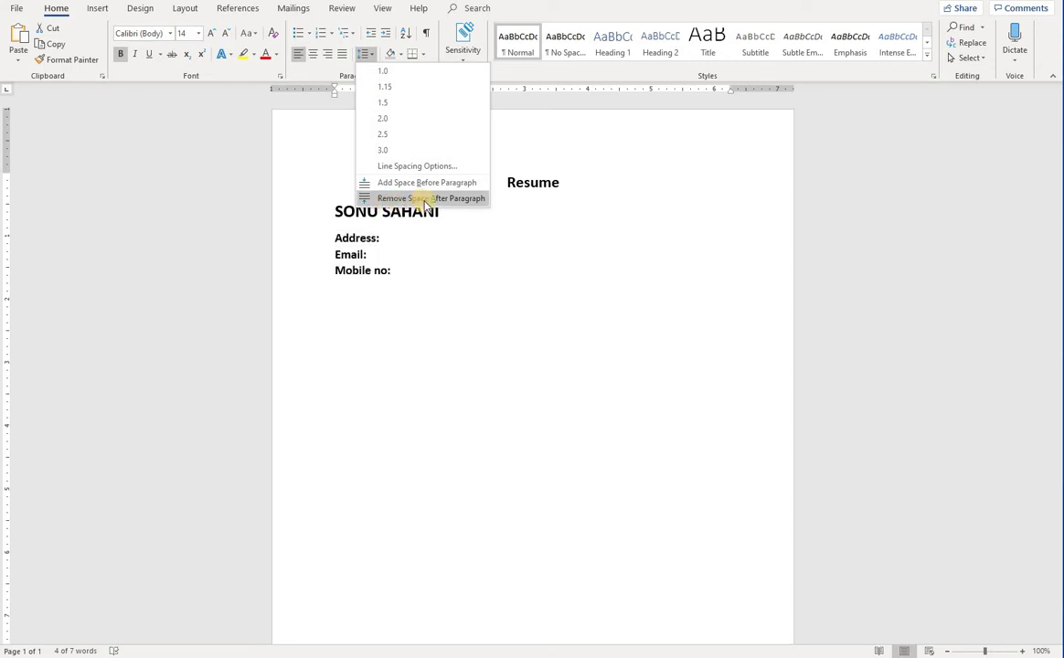
pyautogui.click(424, 199)
pyautogui.click(430, 271)
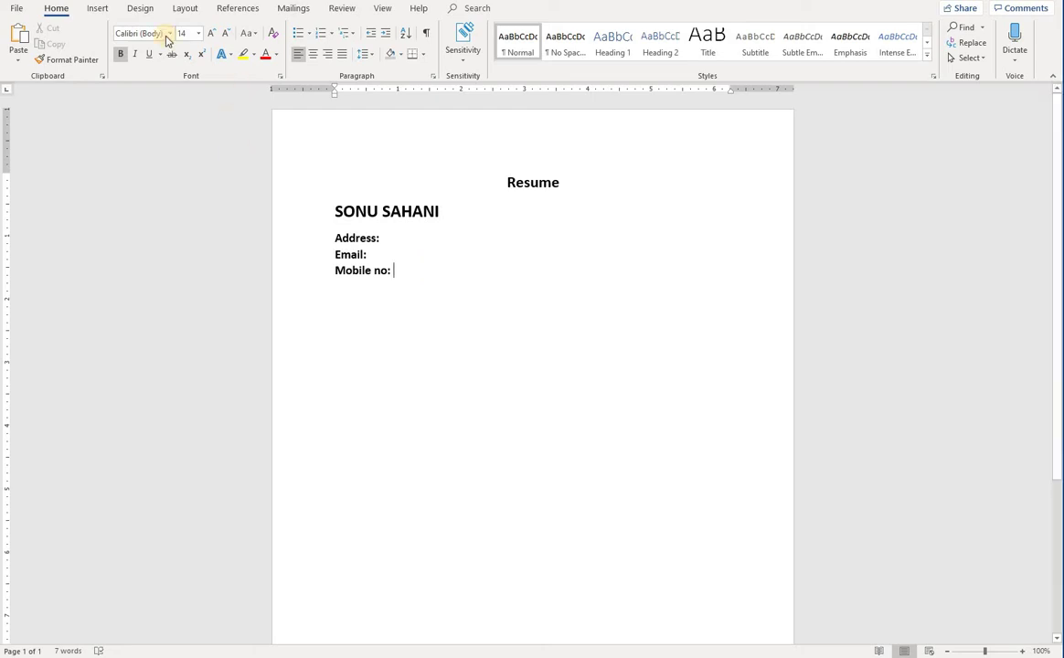
# Draw a rectangle at the top right of the page beside the name
pyautogui.click(95, 7)
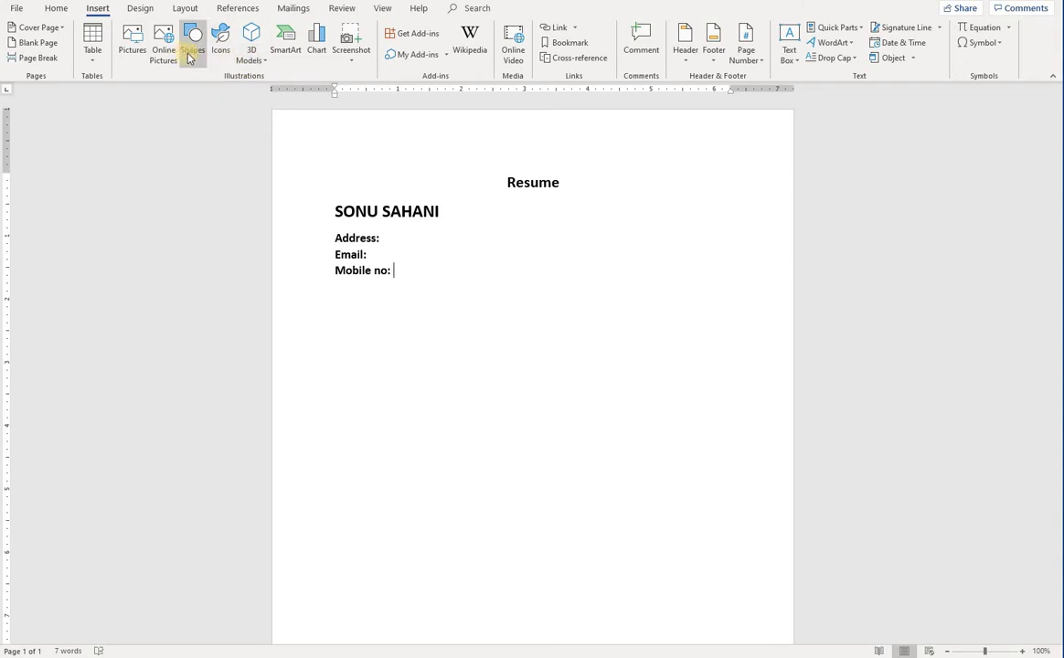
pyautogui.click(190, 55)
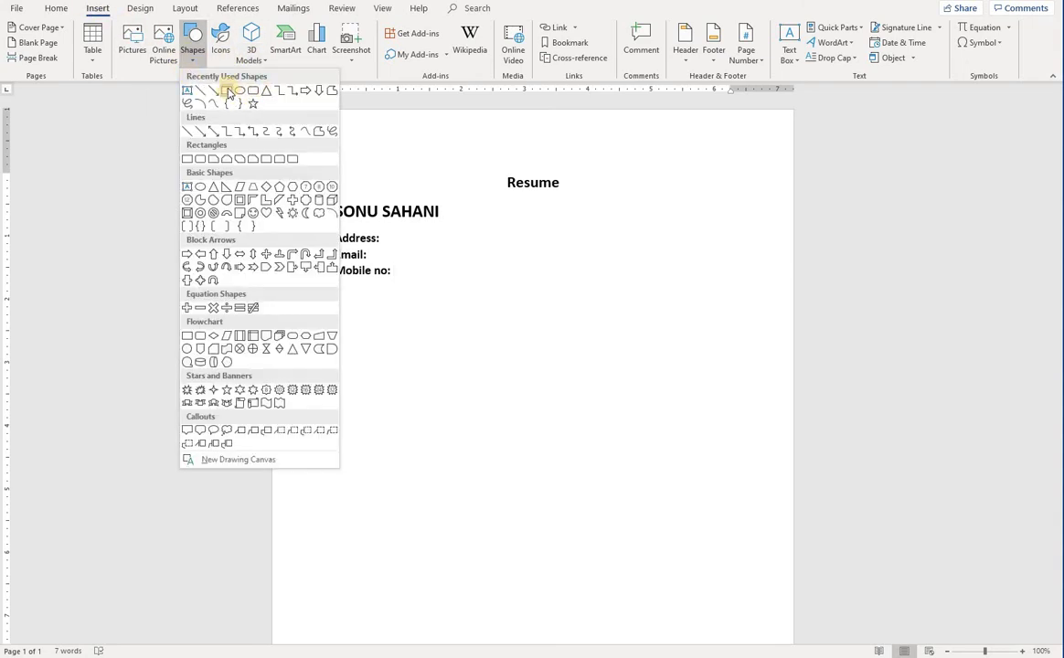
pyautogui.click(227, 91)
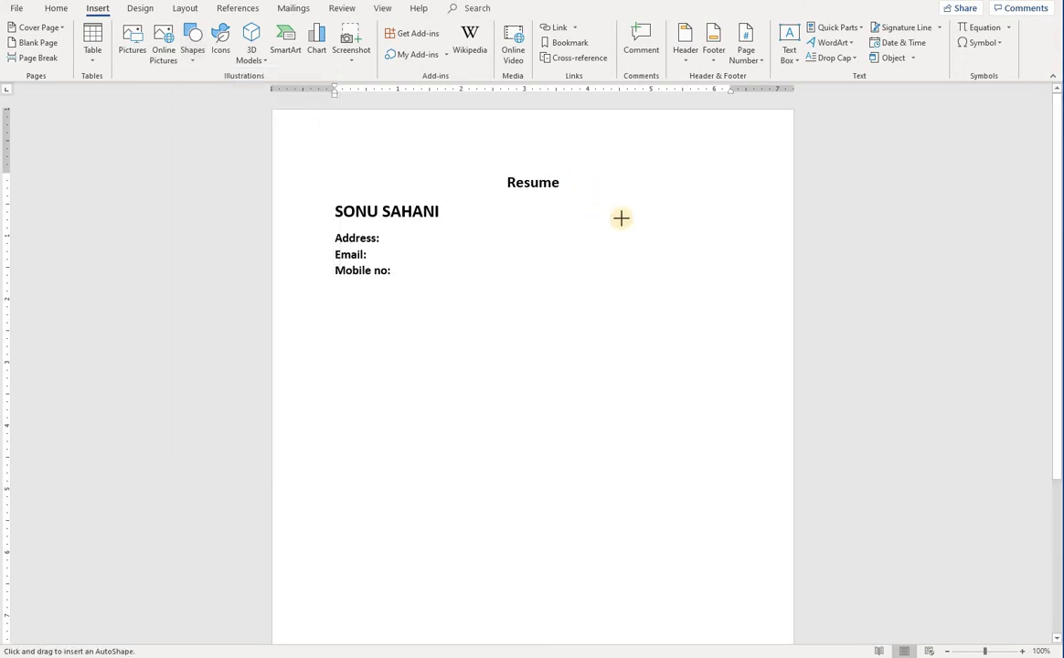
pyautogui.moveTo(668, 204); pyautogui.dragTo(730, 276)
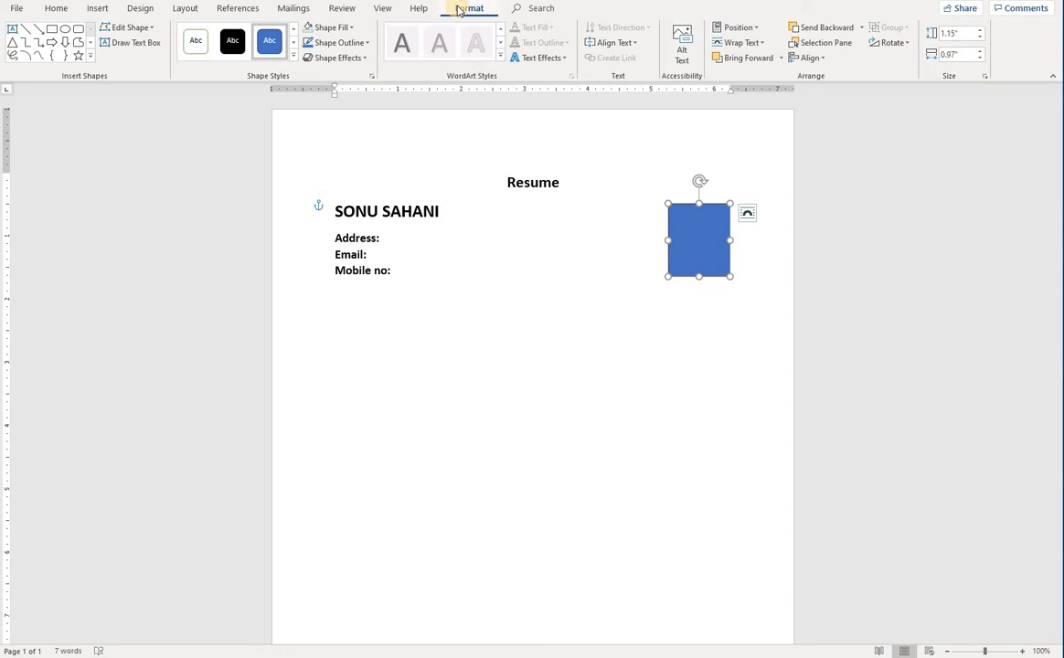
# Give the rectangle no fill and a thinner outline weight
pyautogui.click(333, 28)
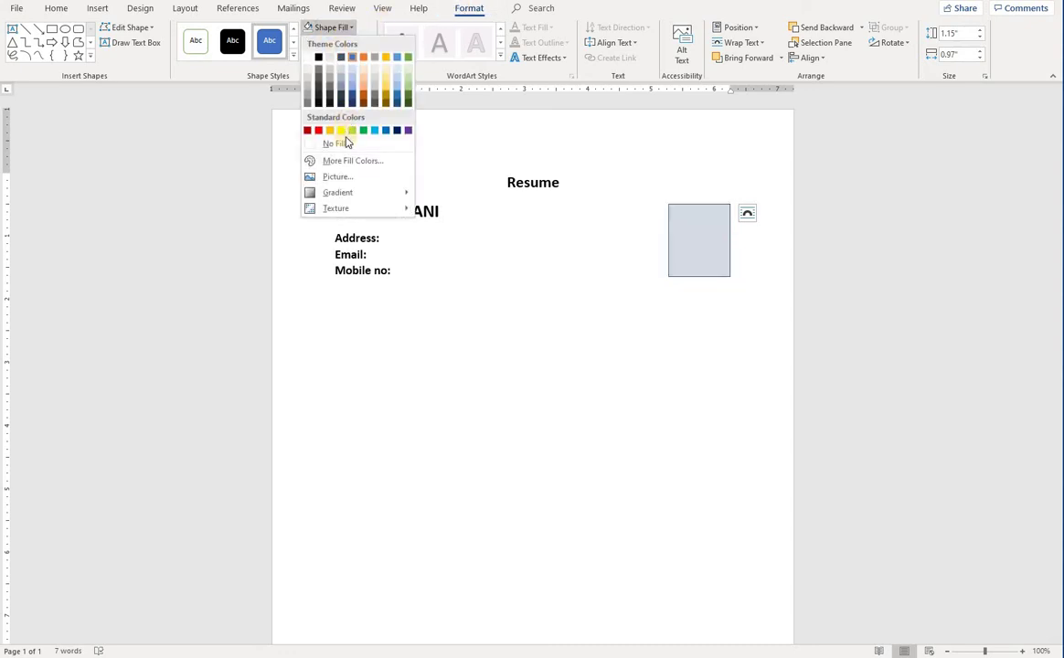
pyautogui.click(384, 326)
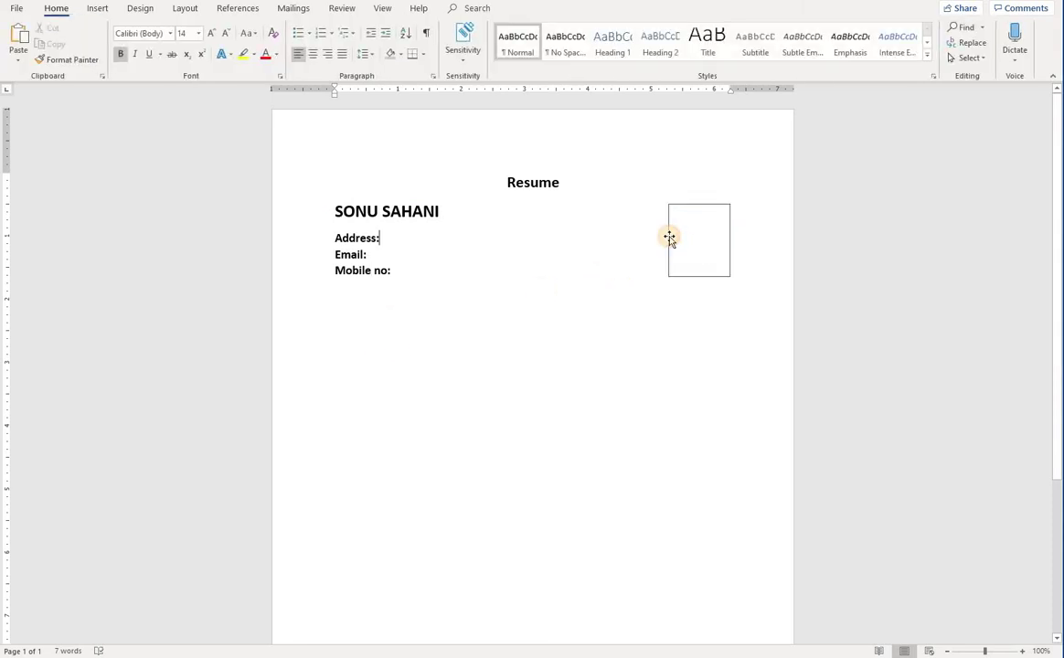
pyautogui.click(669, 237)
pyautogui.click(452, 10)
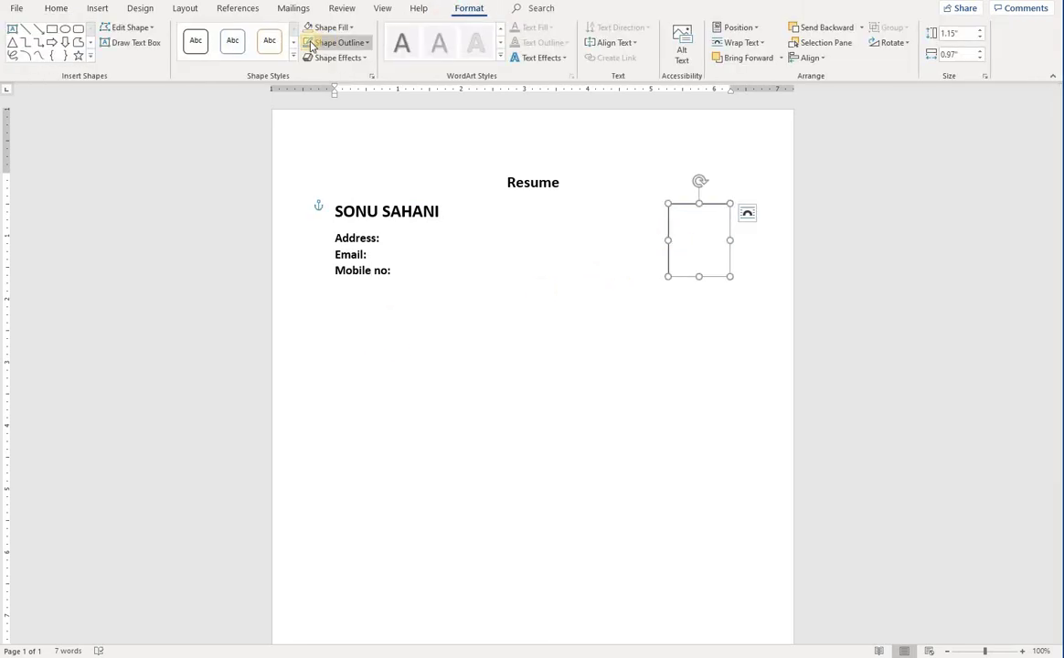
pyautogui.click(334, 43)
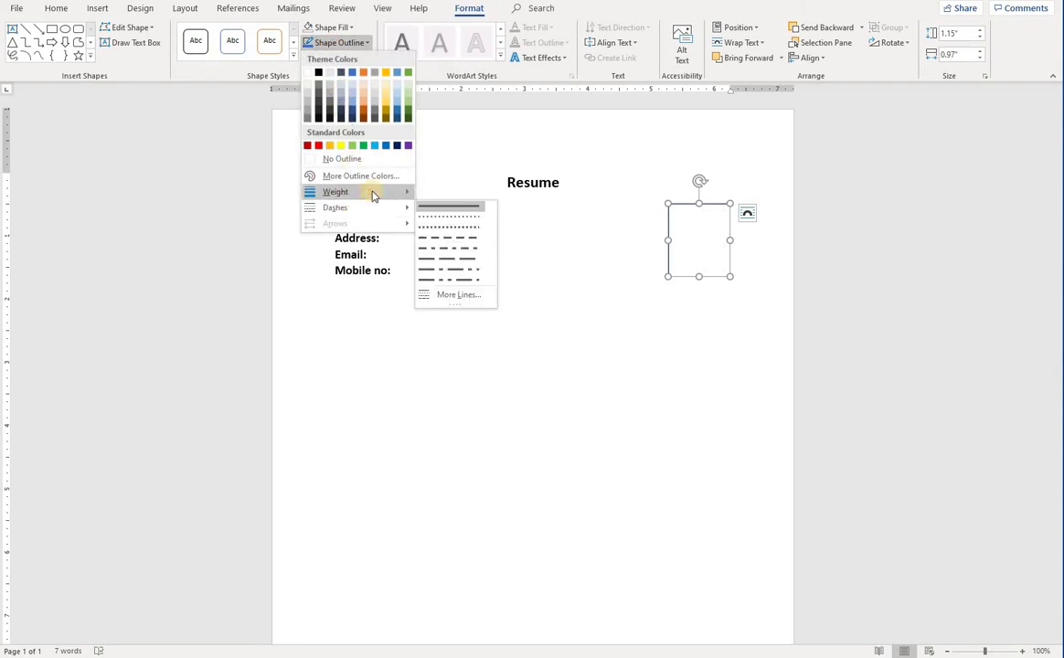
pyautogui.moveTo(373, 192)
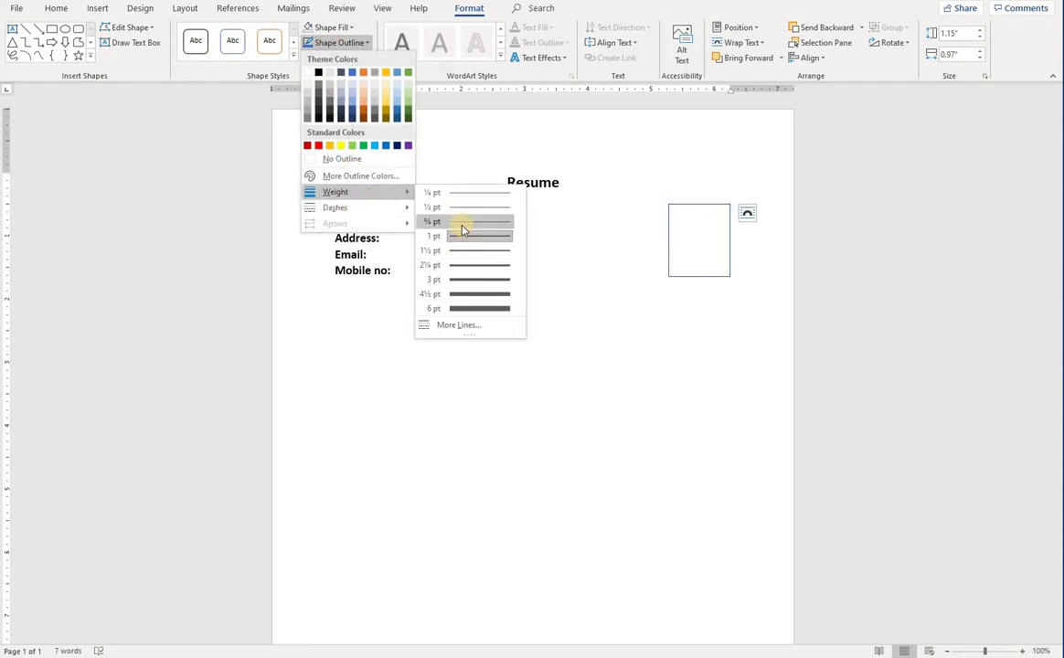
pyautogui.click(473, 251)
pyautogui.click(474, 250)
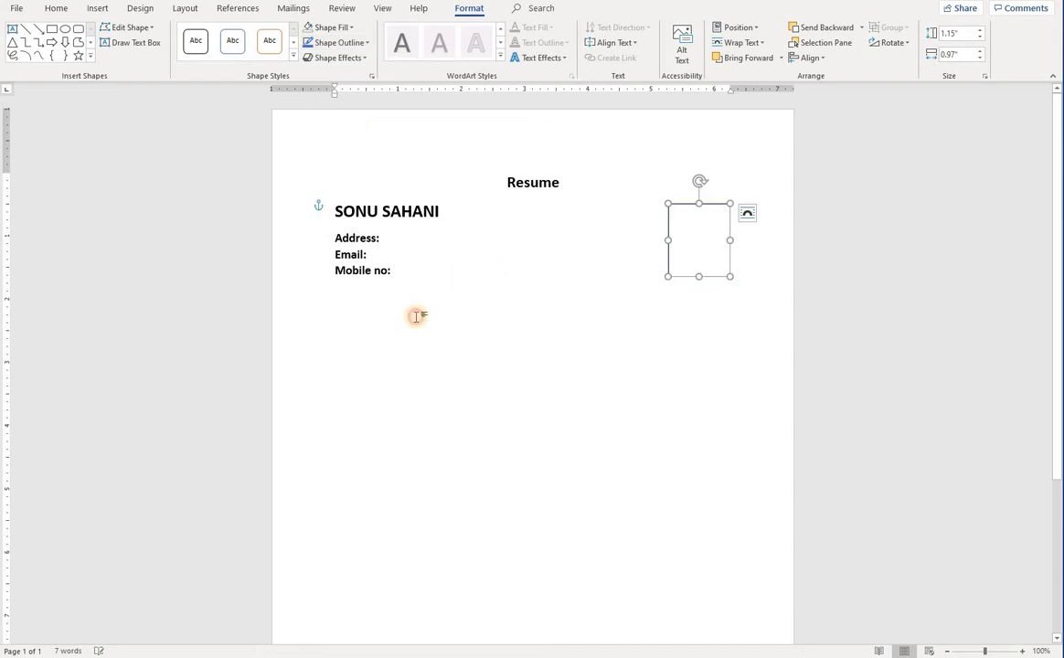
pyautogui.click(404, 304)
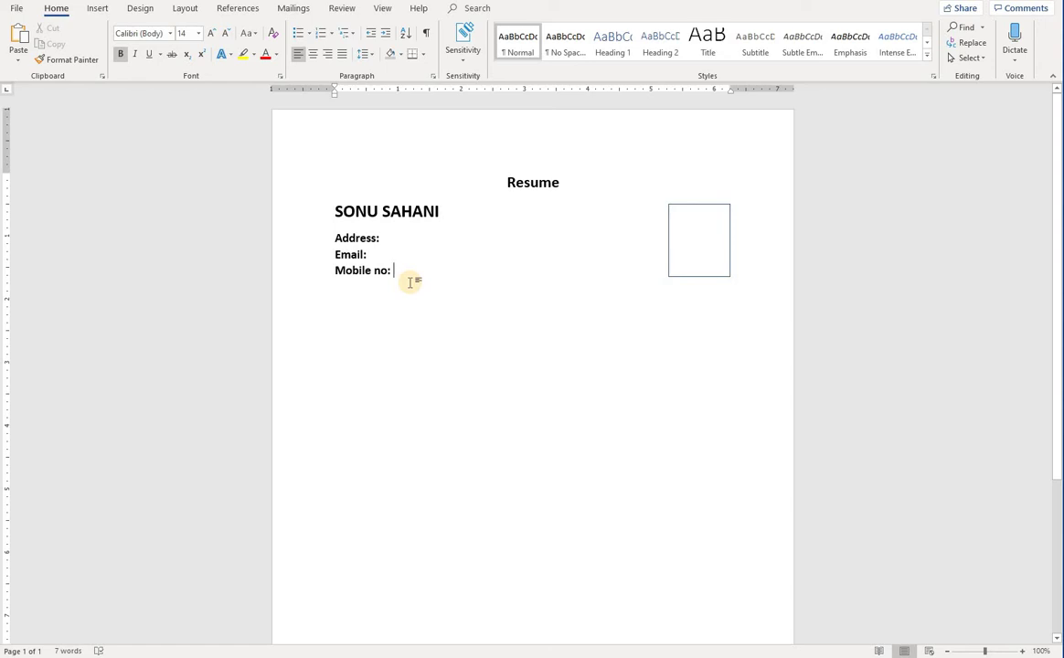
# Type an email address after the Email label, then make it non-bold and smaller
pyautogui.click(393, 254)
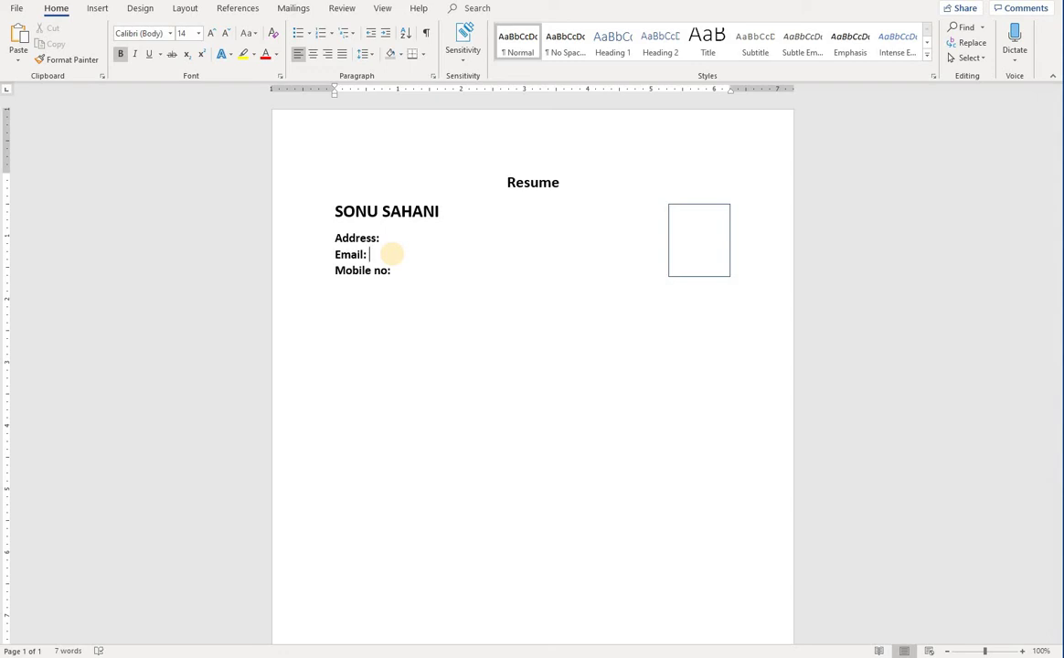
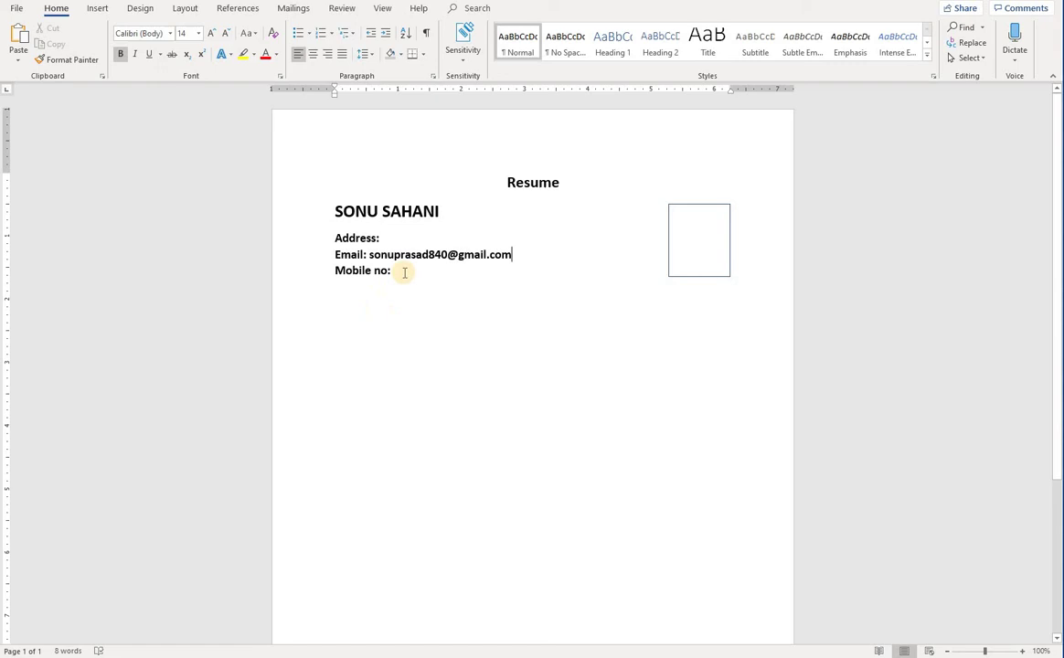
pyautogui.click(404, 271)
pyautogui.write('53')
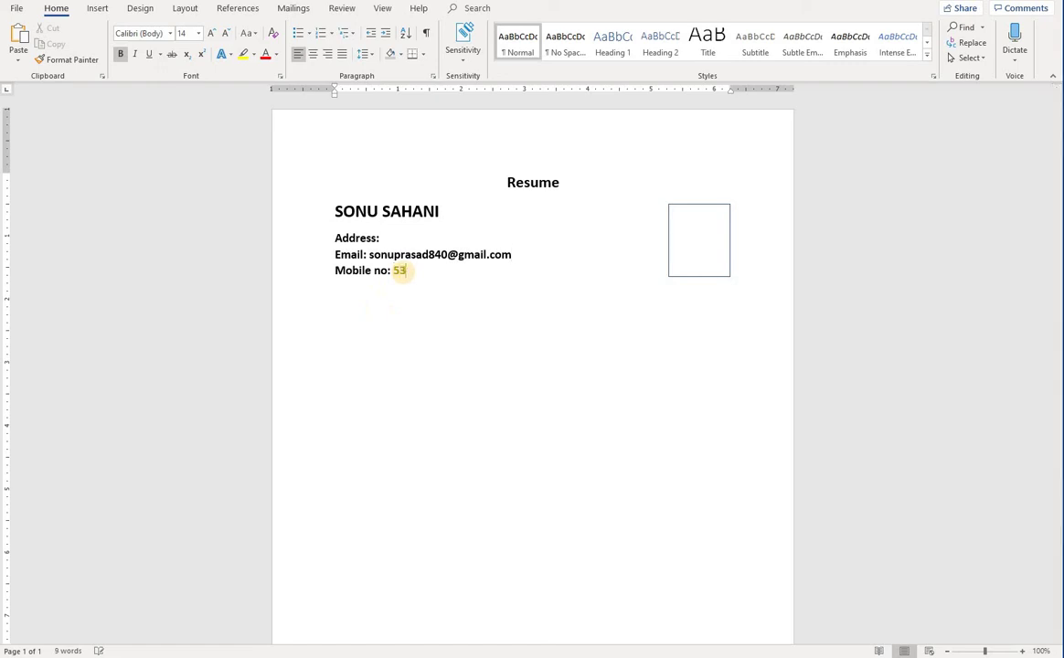
pyautogui.press('BackSpace')
pyautogui.press('BackSpace')
pyautogui.moveTo(523, 254); pyautogui.dragTo(402, 256)
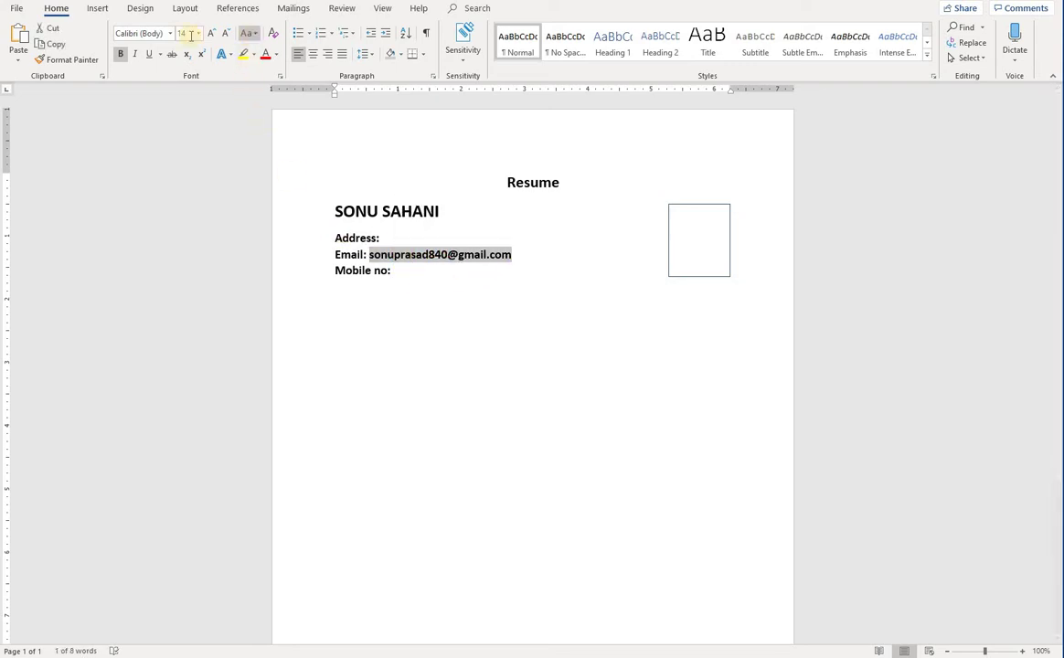
pyautogui.click(120, 55)
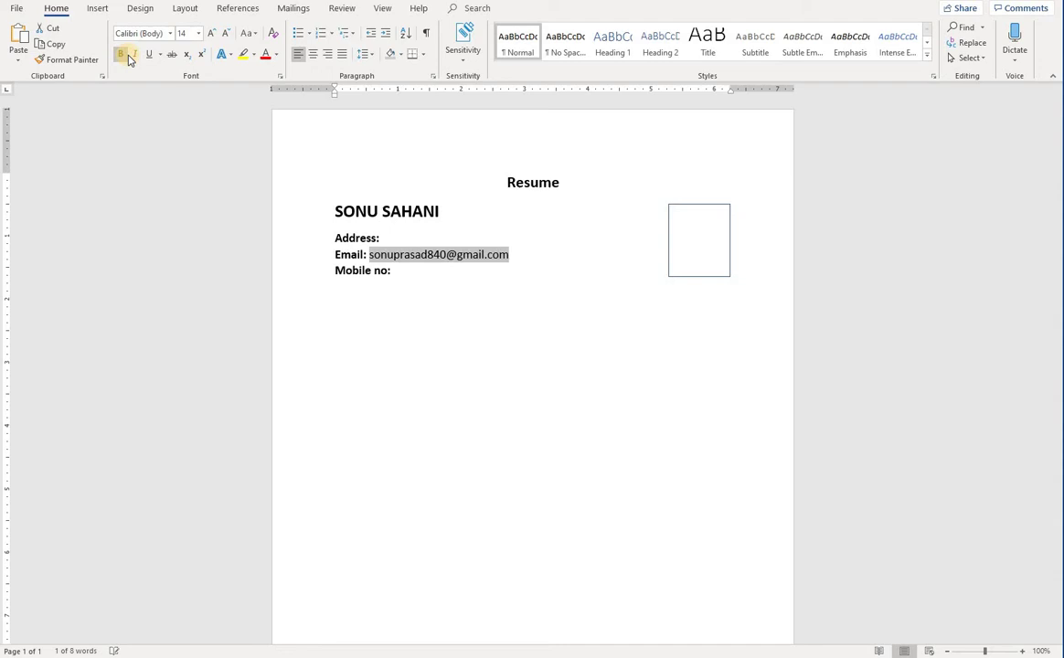
pyautogui.click(226, 34)
pyautogui.click(394, 278)
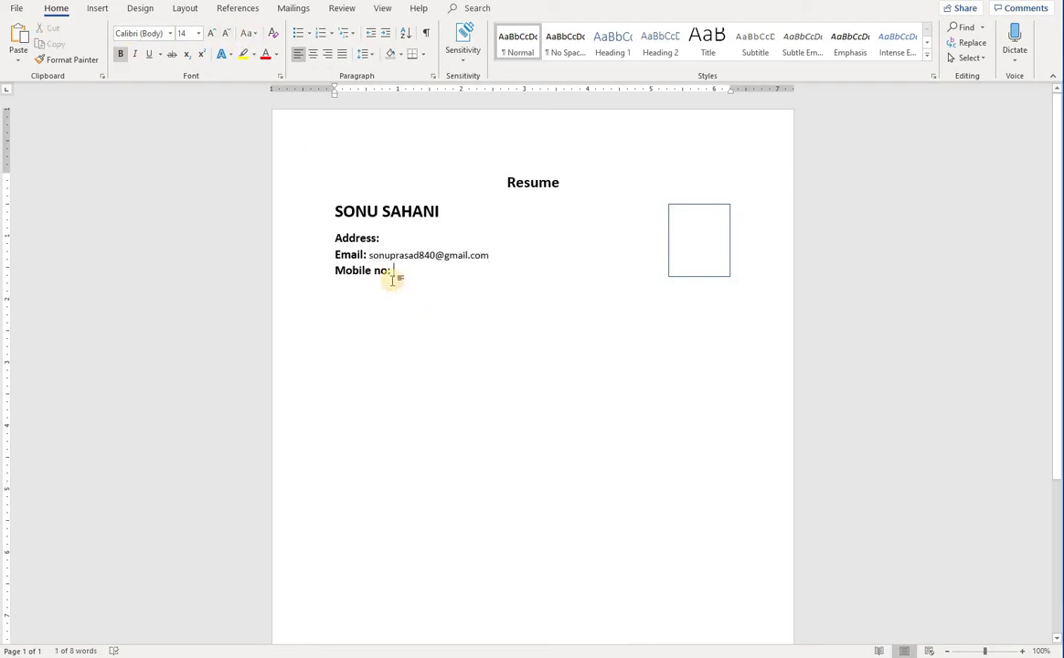
# Delete the email address and add two blank lines below the Mobile no field
pyautogui.click(369, 256)
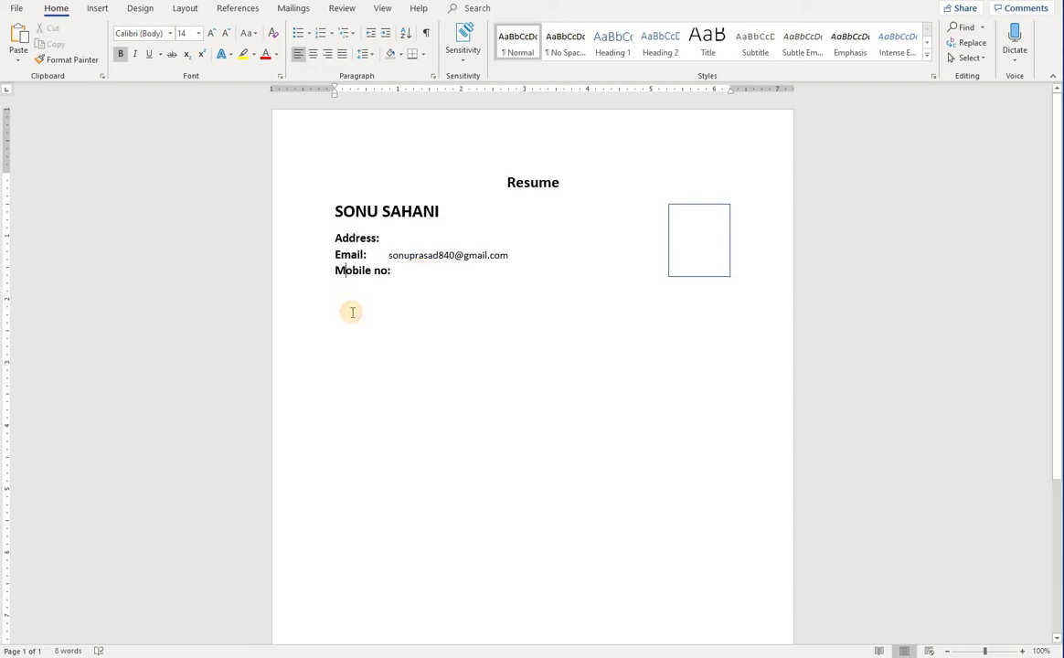
pyautogui.click(444, 270)
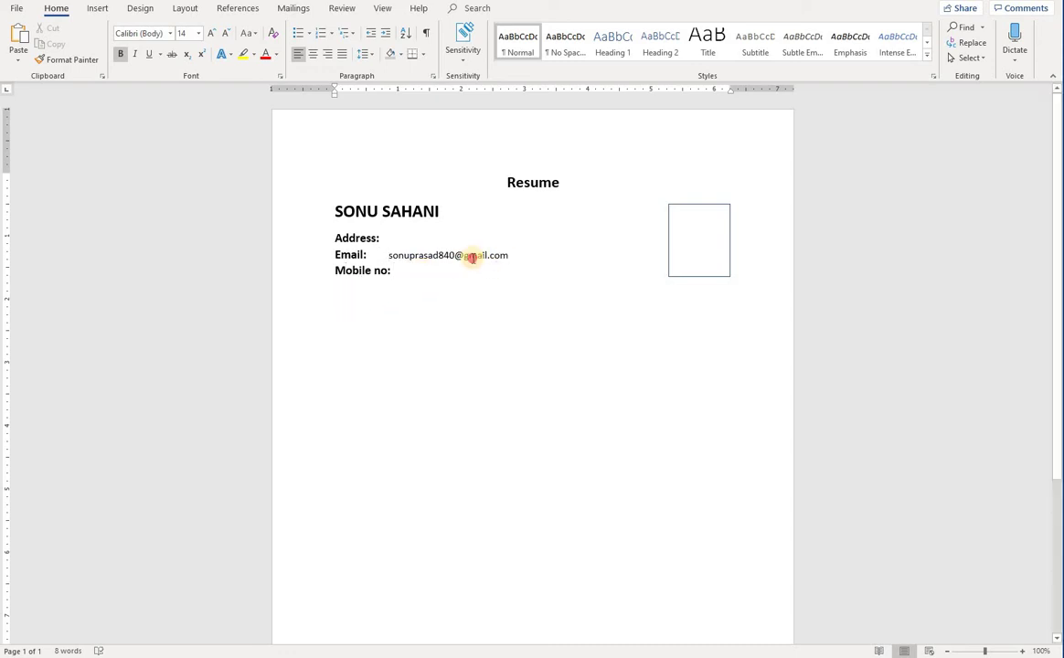
pyautogui.moveTo(469, 251); pyautogui.dragTo(389, 252)
pyautogui.press('BackSpace')
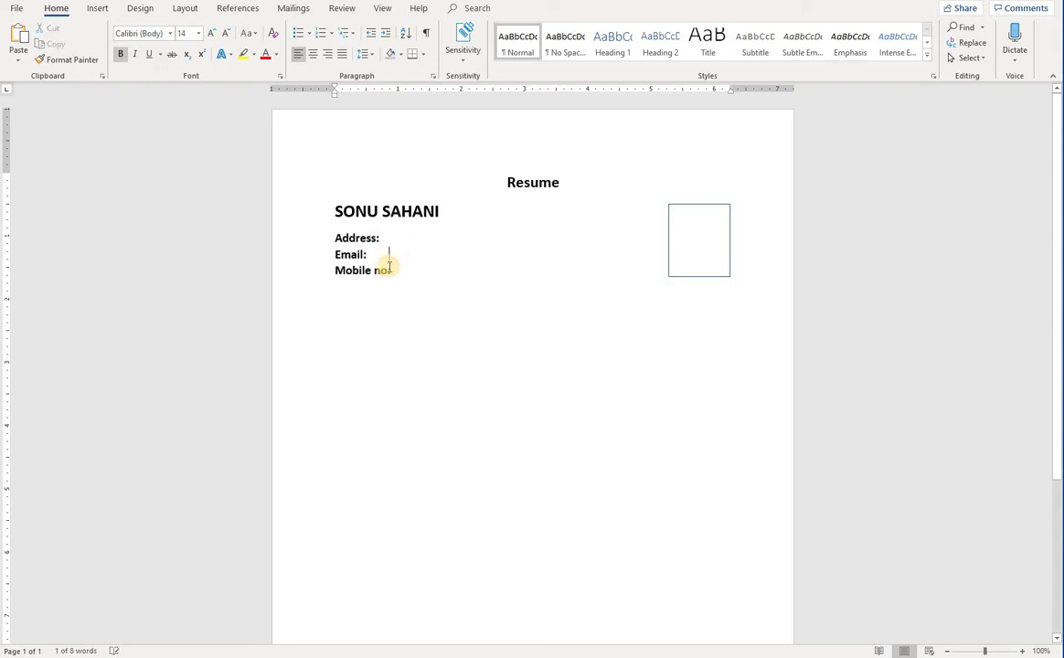
pyautogui.click(408, 276)
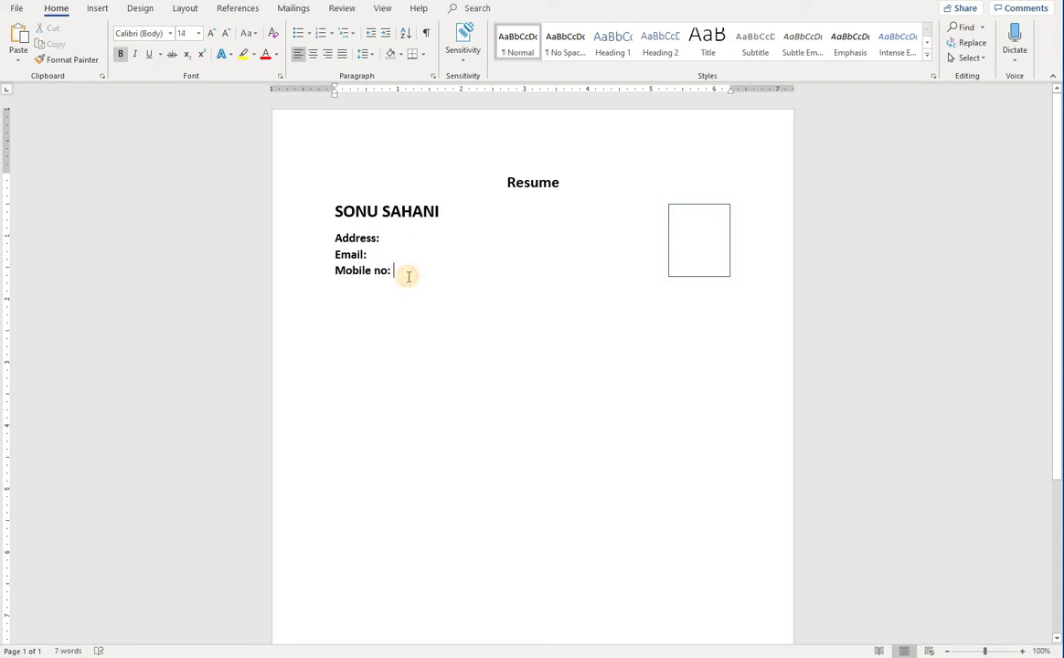
pyautogui.press('Return')
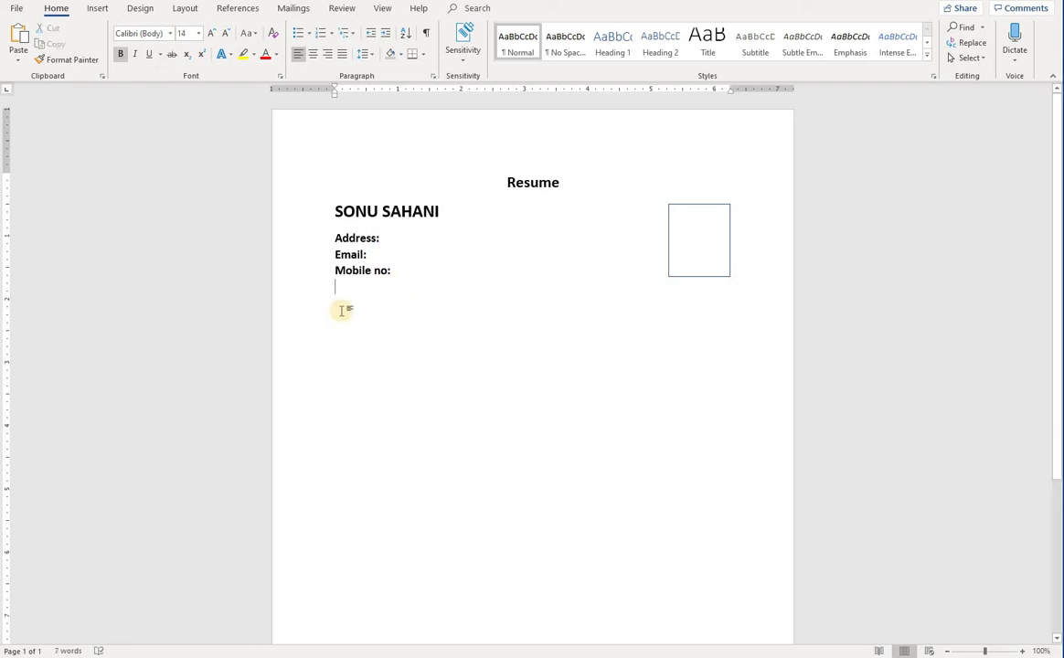
pyautogui.press('Return')
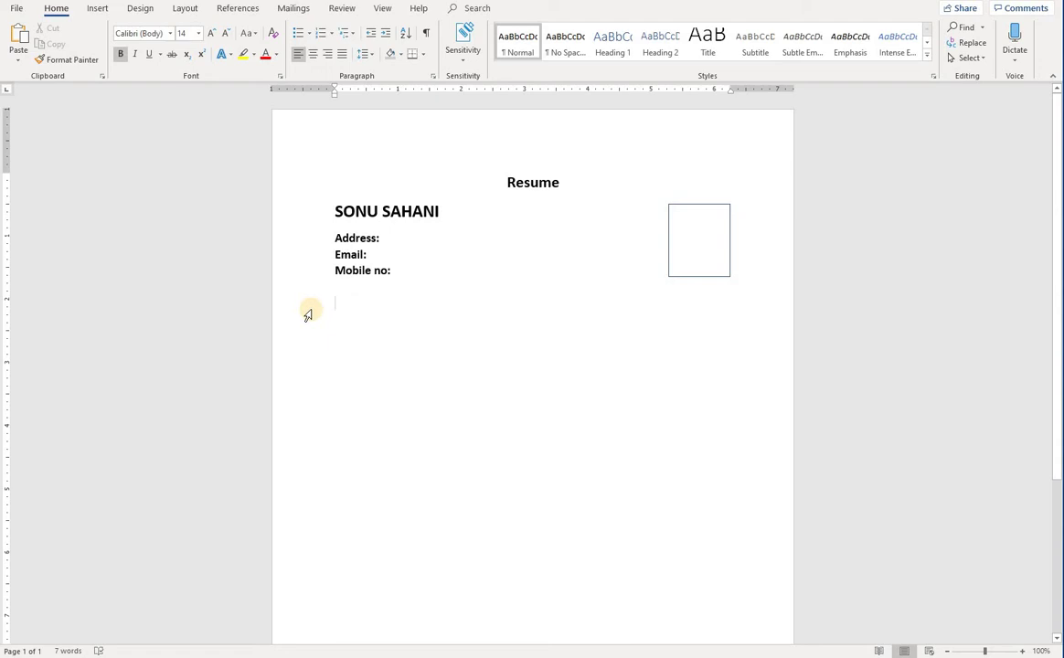
# Format the Objective heading as bold 18 pt with Light Gray paragraph shading
pyautogui.click(272, 33)
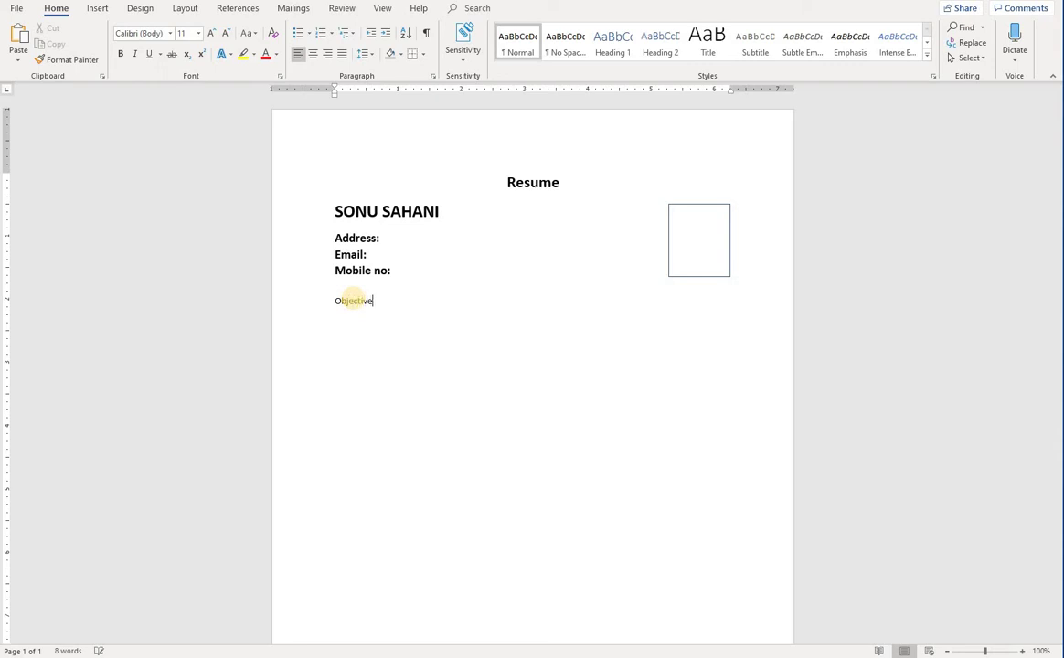
pyautogui.moveTo(376, 302); pyautogui.dragTo(331, 301)
pyautogui.click(211, 35)
pyautogui.click(210, 36)
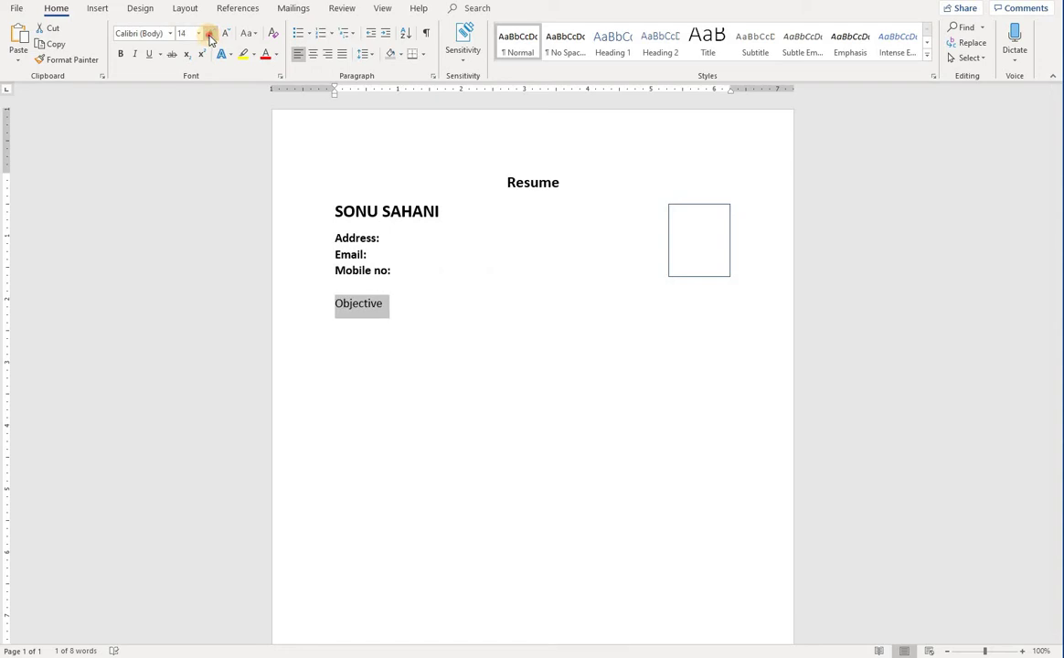
pyautogui.click(211, 35)
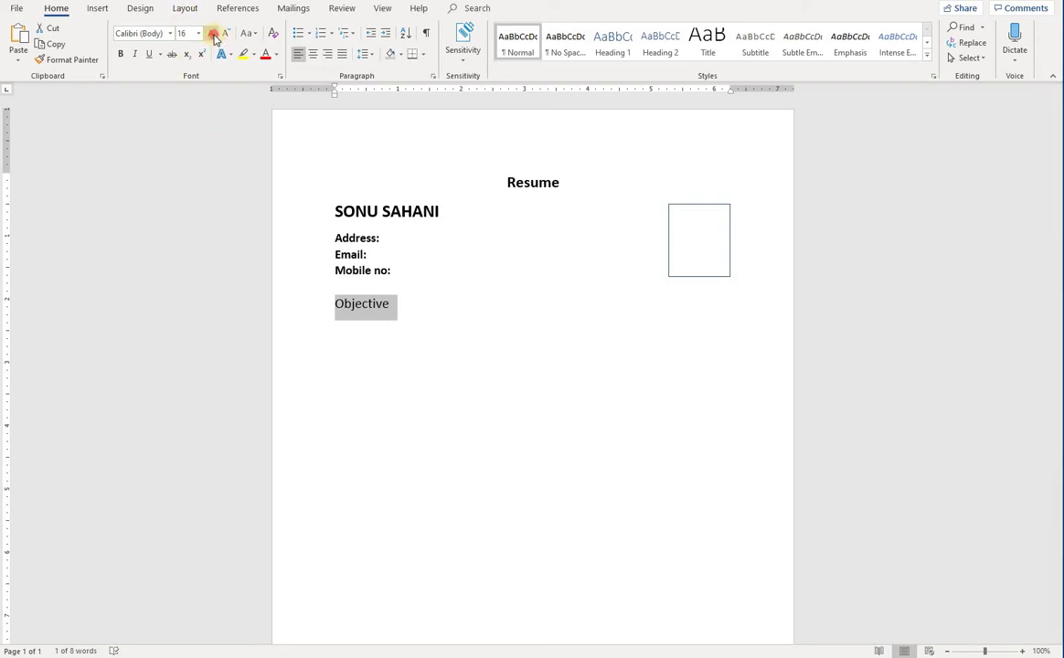
pyautogui.click(211, 35)
pyautogui.click(120, 54)
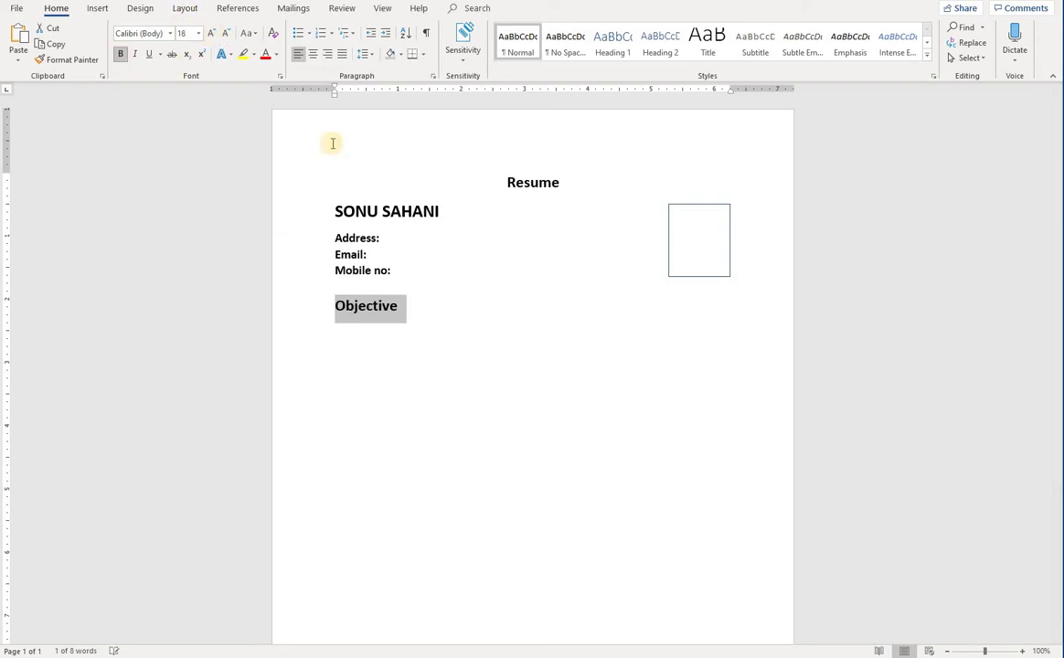
pyautogui.click(399, 53)
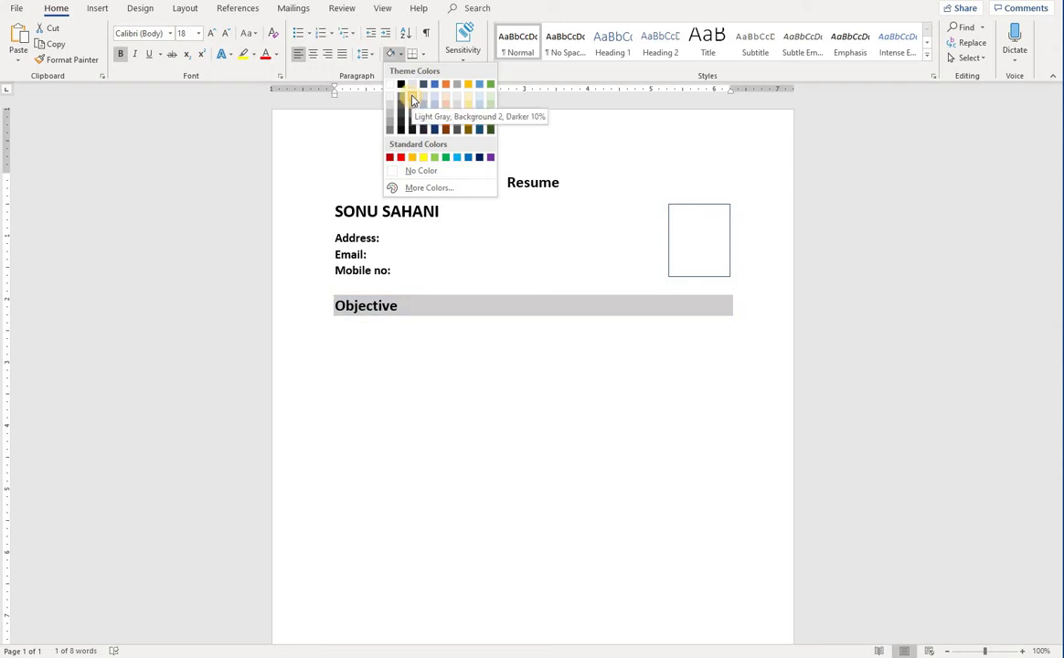
pyautogui.click(411, 101)
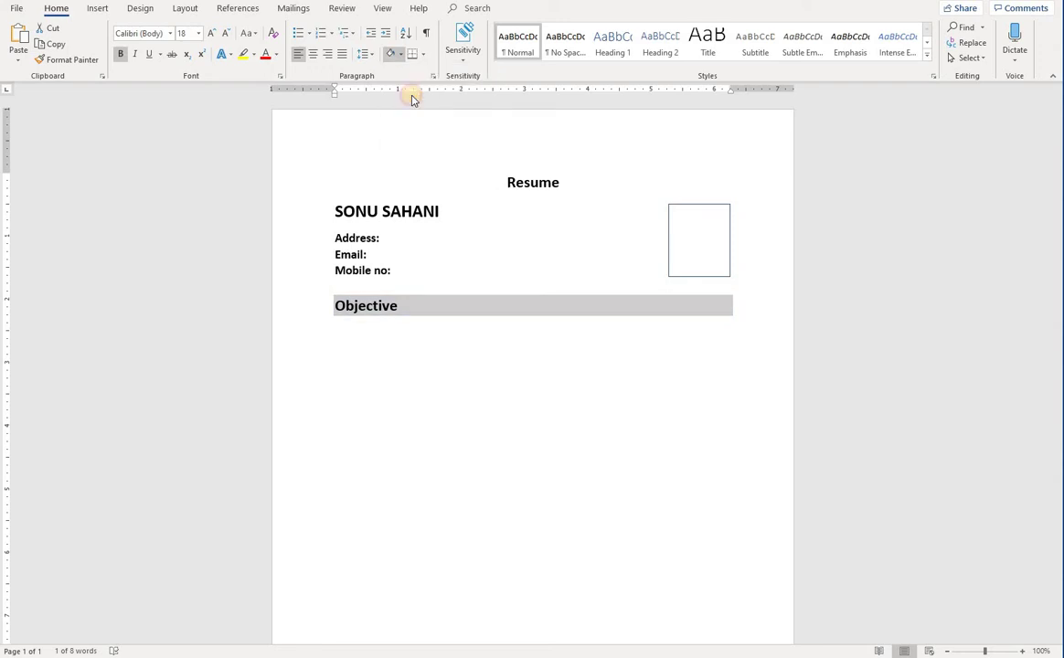
pyautogui.click(364, 338)
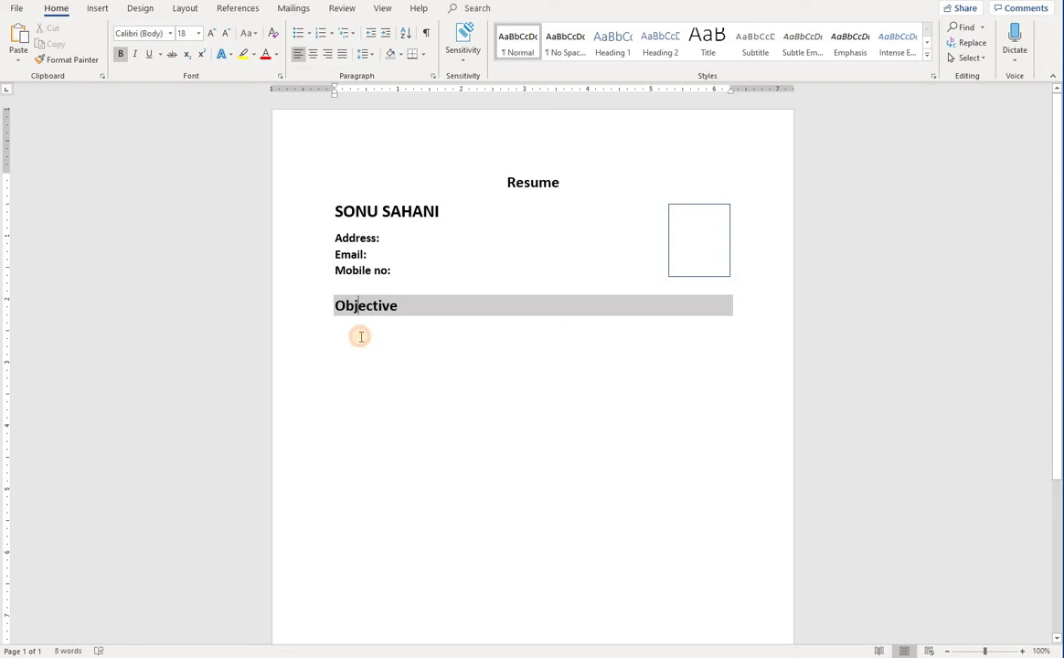
# Clear formatting below the heading and select the seventh sample objective on the webpage
pyautogui.click(273, 34)
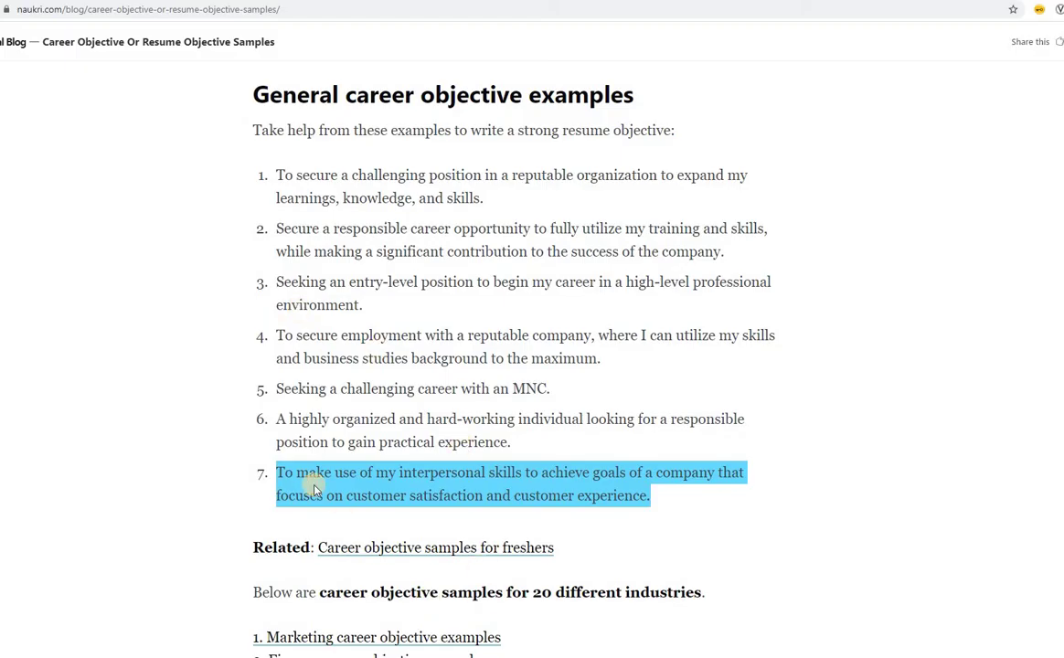
pyautogui.click(663, 519)
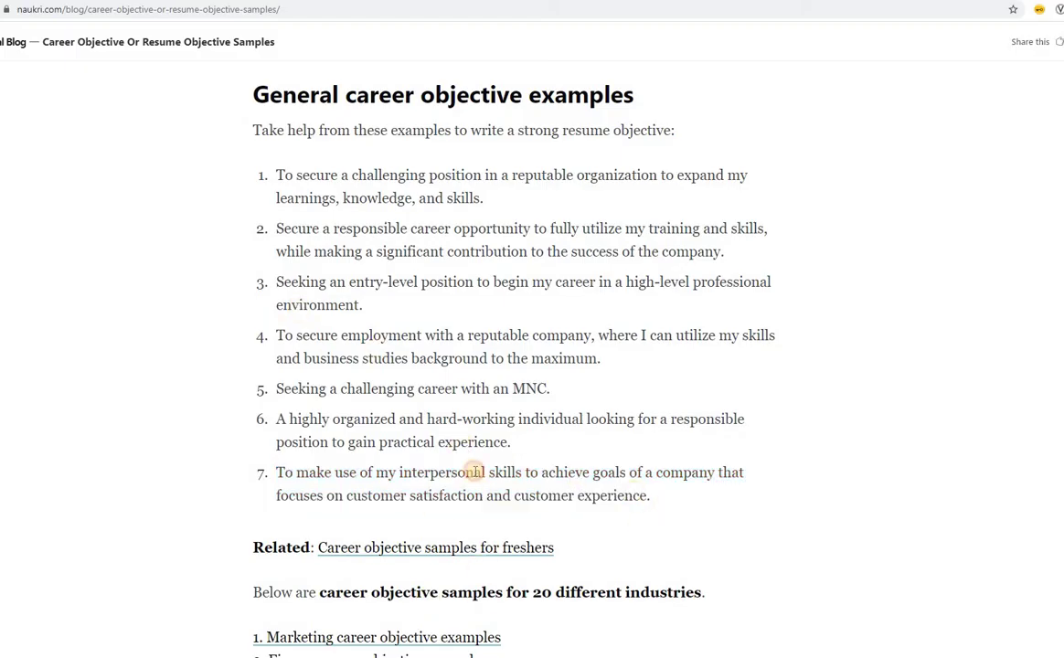
pyautogui.tripleClick(475, 475)
pyautogui.hotkey('ctrl', 'c')
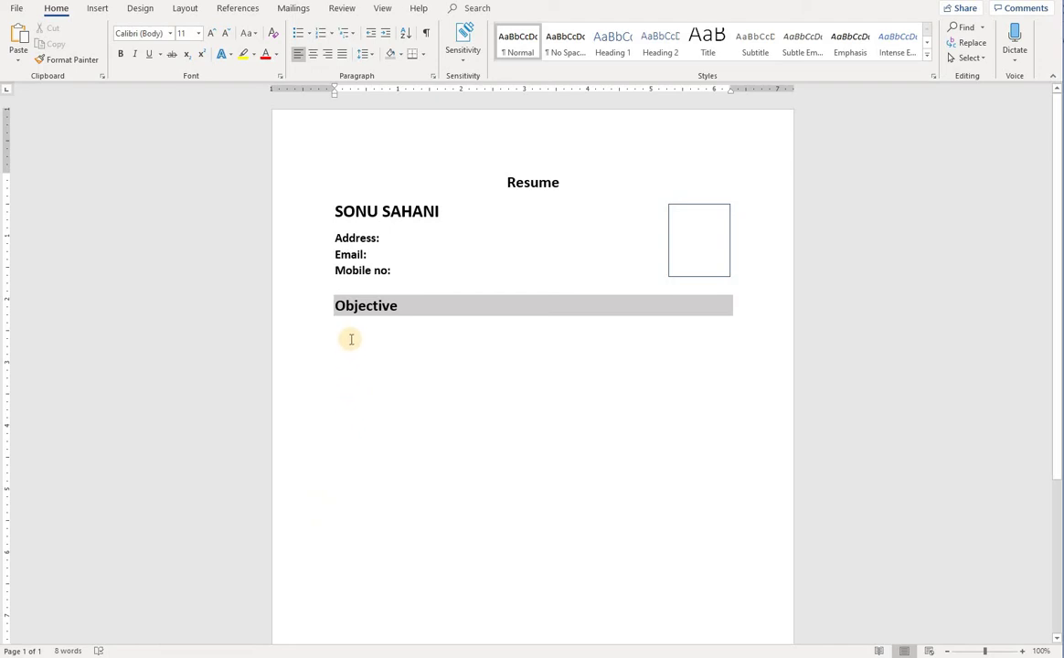
pyautogui.click(349, 340)
# Paste the objective sentence and strip its web formatting to plain text
pyautogui.hotkey('ctrl', 'v')
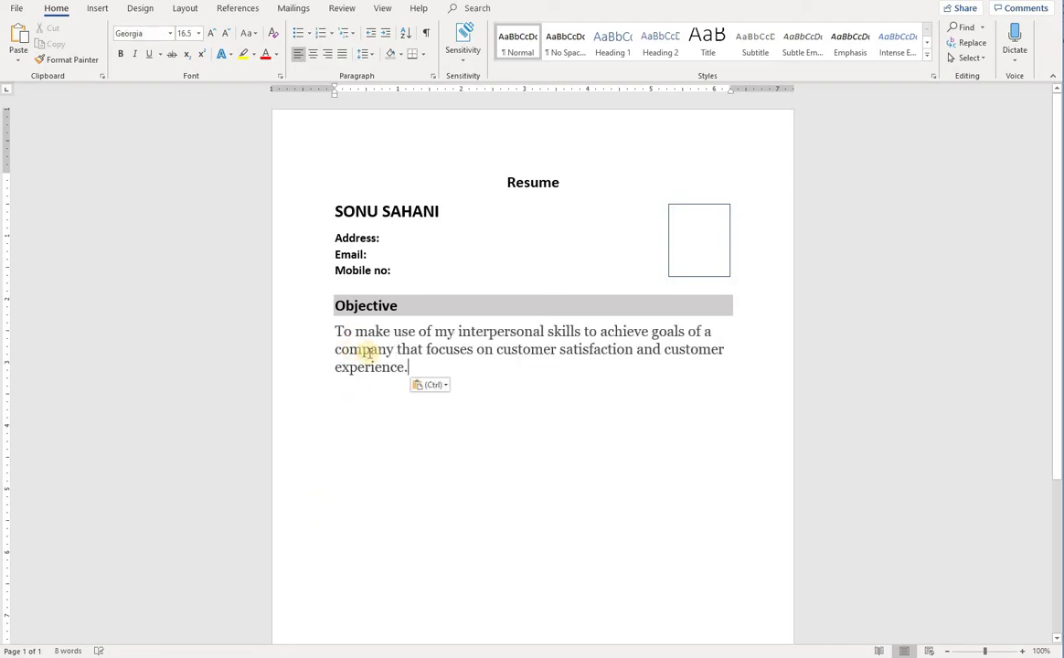
pyautogui.moveTo(405, 367); pyautogui.dragTo(331, 334)
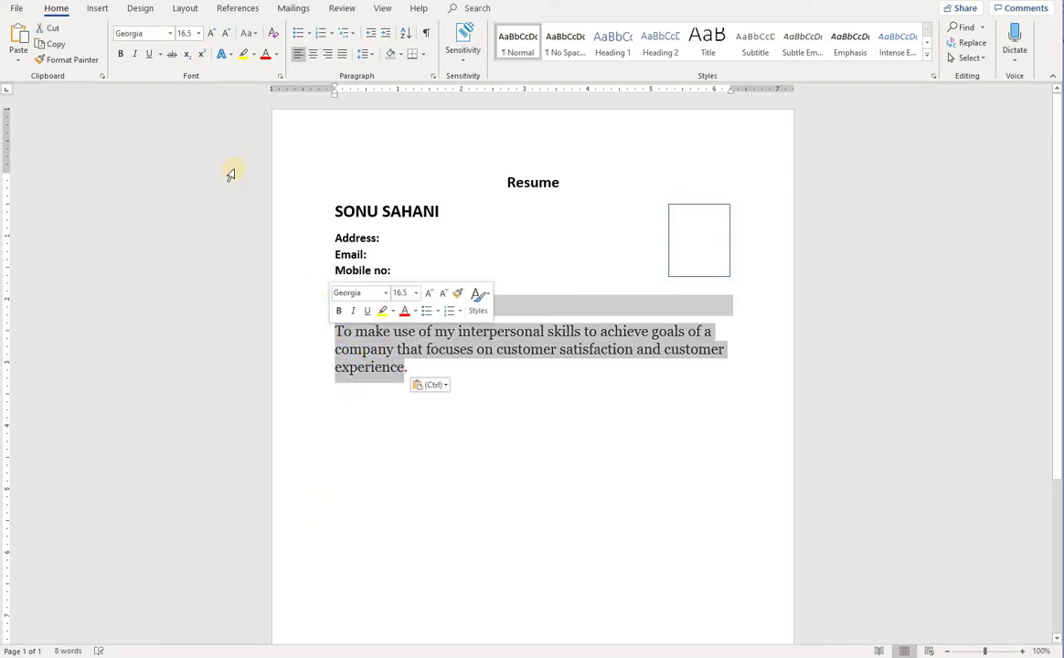
pyautogui.click(273, 34)
pyautogui.click(492, 376)
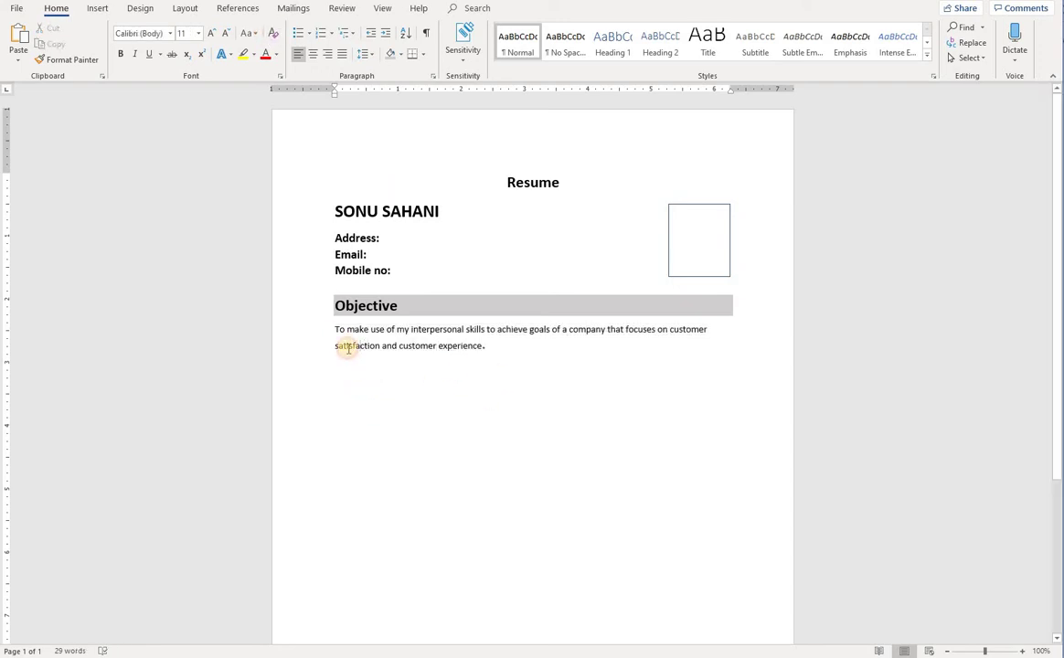
# Enlarge the objective sentence one font step and start a new paragraph below it
pyautogui.click(521, 370)
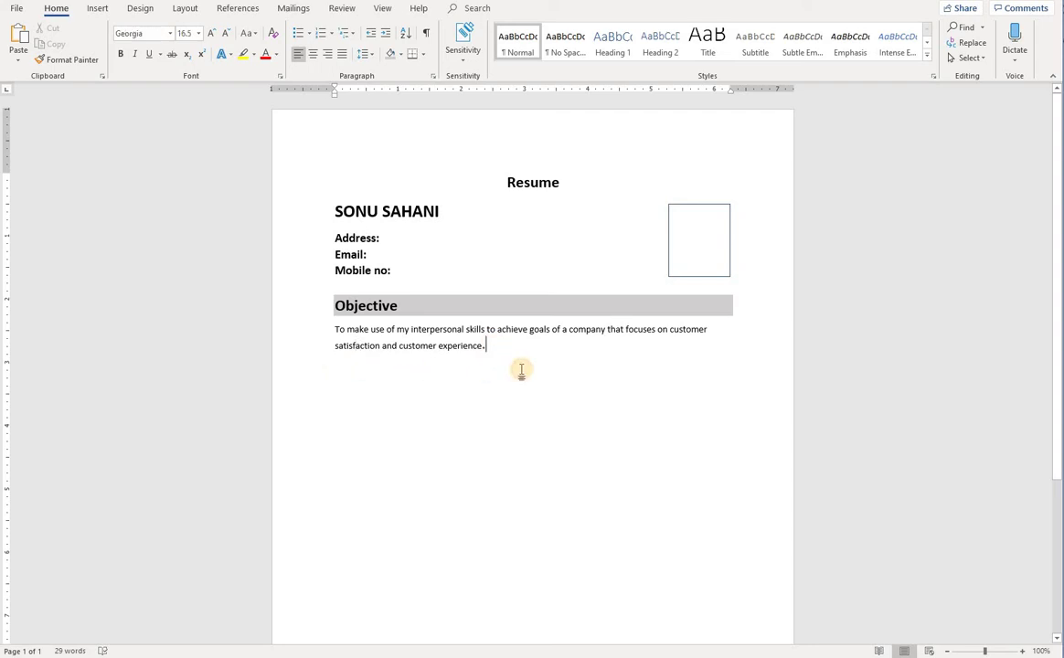
pyautogui.moveTo(509, 365); pyautogui.dragTo(335, 329)
pyautogui.click(212, 33)
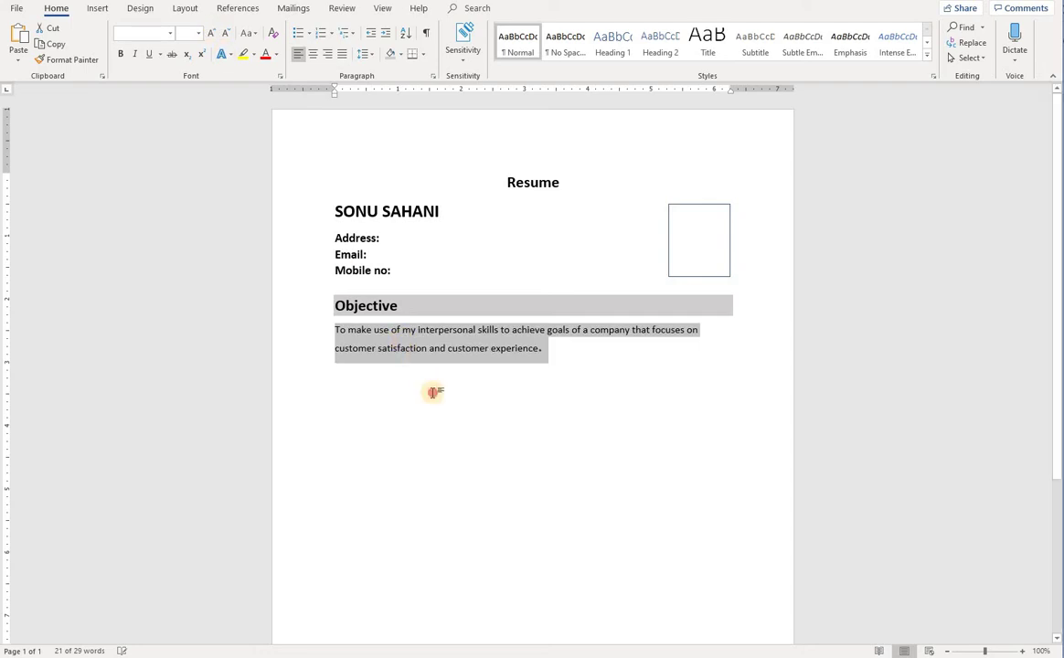
pyautogui.click(433, 392)
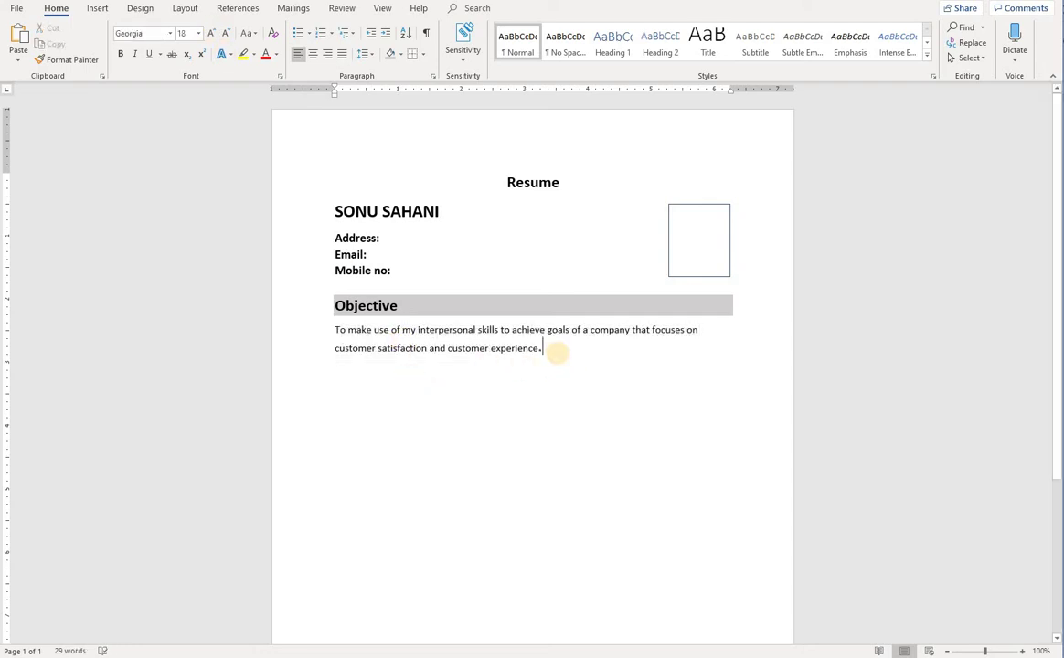
pyautogui.press('Return')
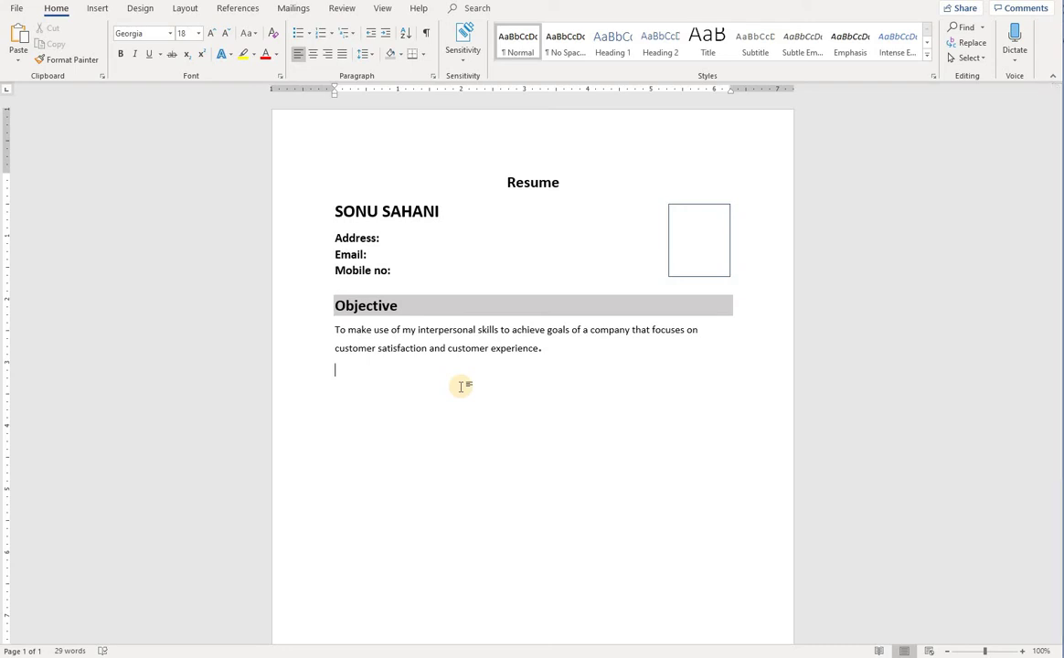
# Type 'Education Qualifications' and pick up the Objective heading's formatting with Format Painter
pyautogui.write('Education ')
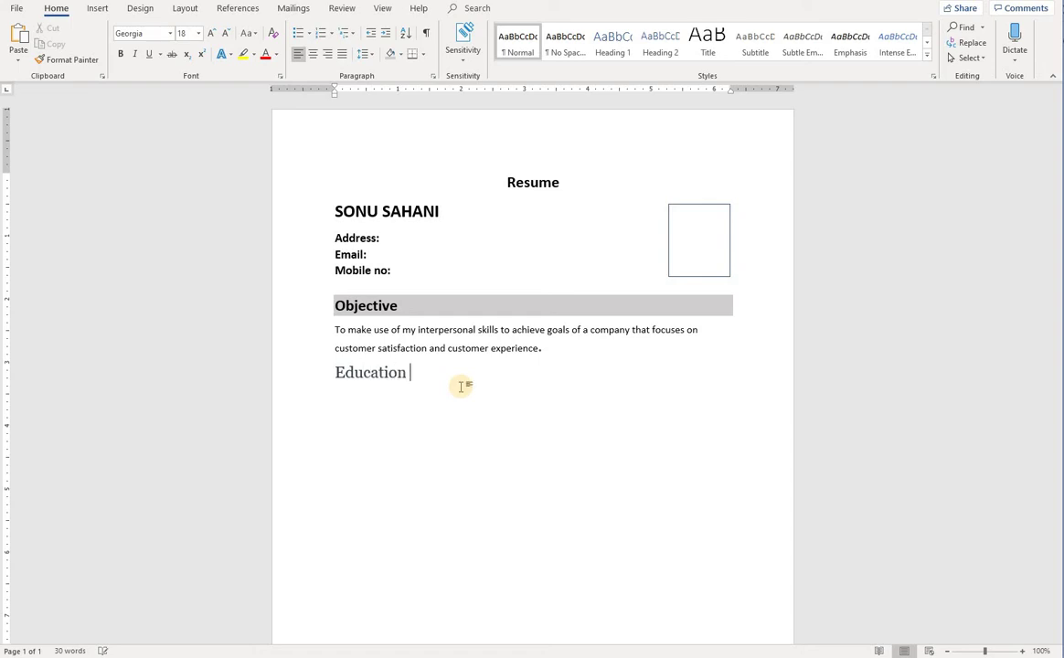
pyautogui.write('Qualifications')
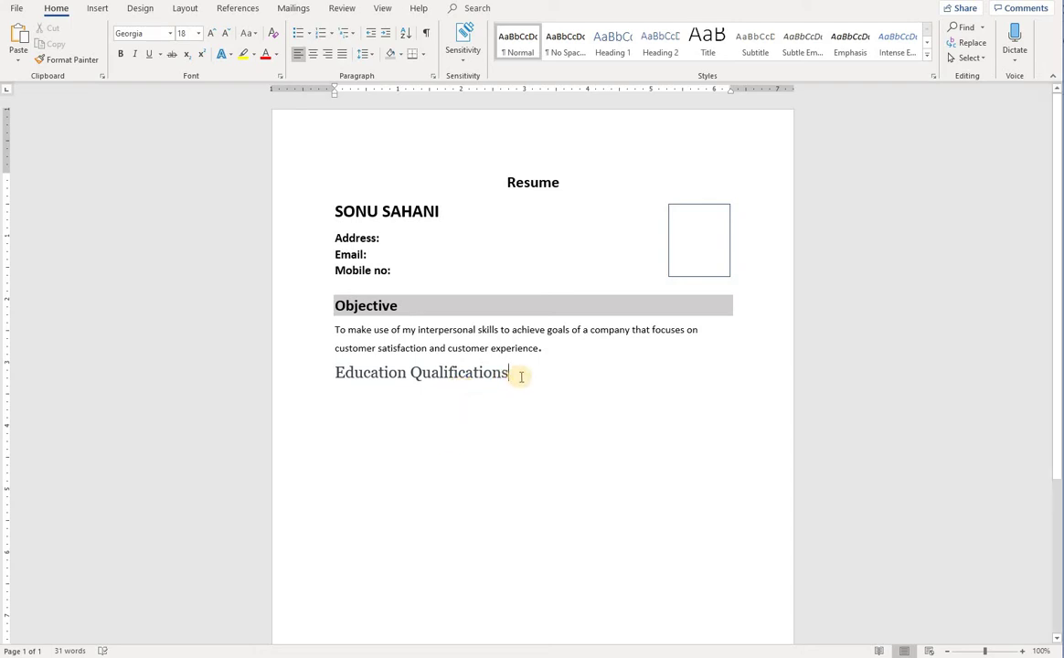
pyautogui.click(400, 309)
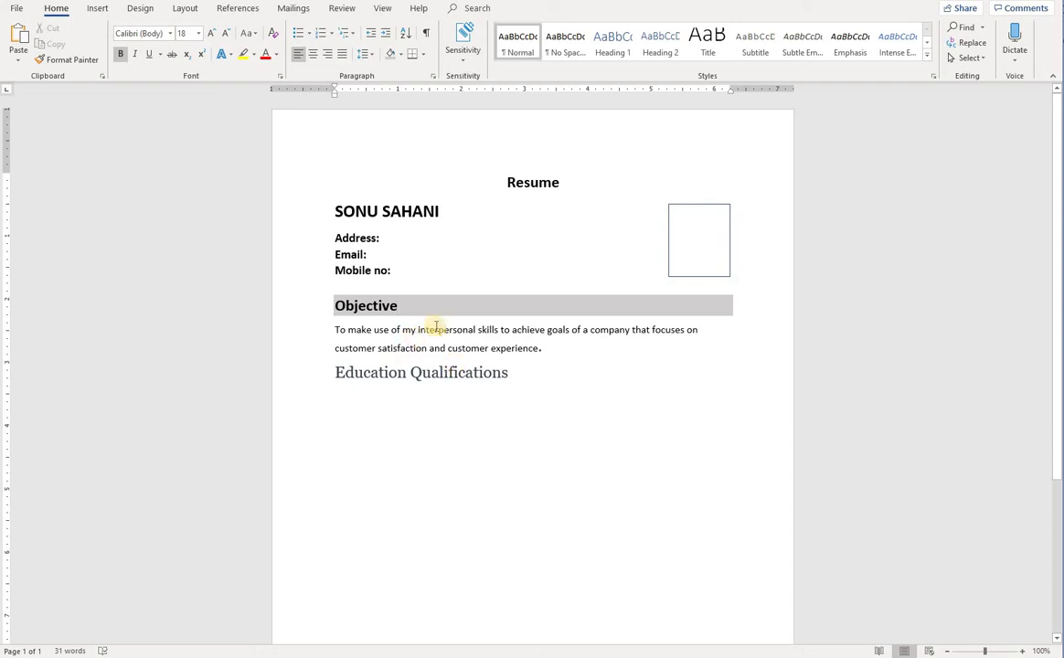
pyautogui.click(68, 60)
pyautogui.moveTo(338, 307); pyautogui.dragTo(400, 307)
pyautogui.click(408, 307)
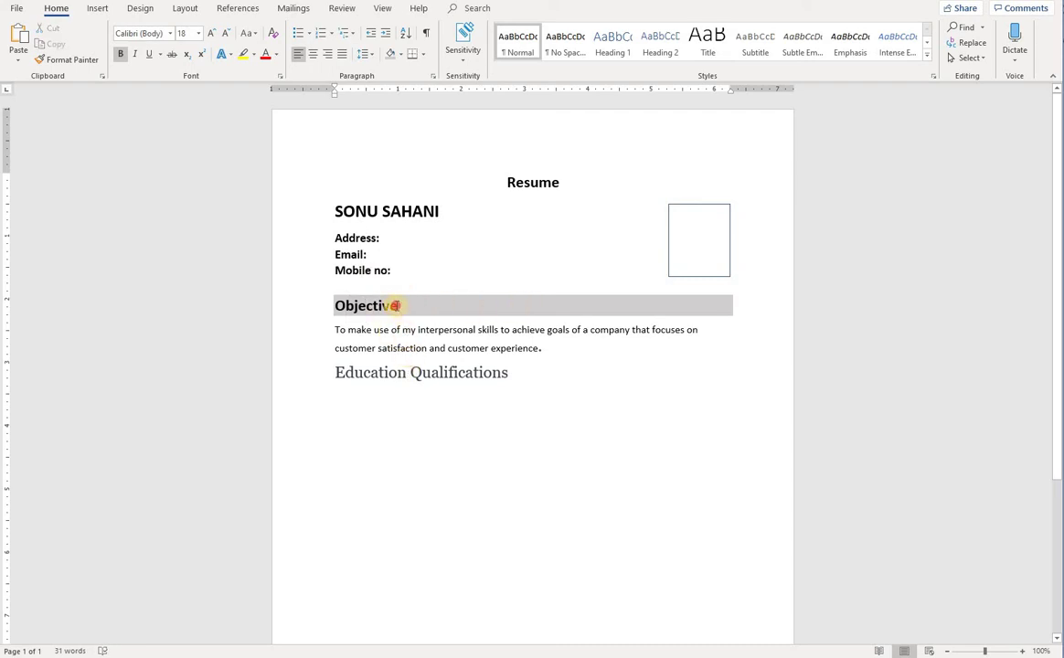
pyautogui.doubleClick(384, 306)
pyautogui.click(423, 309)
pyautogui.click(373, 307)
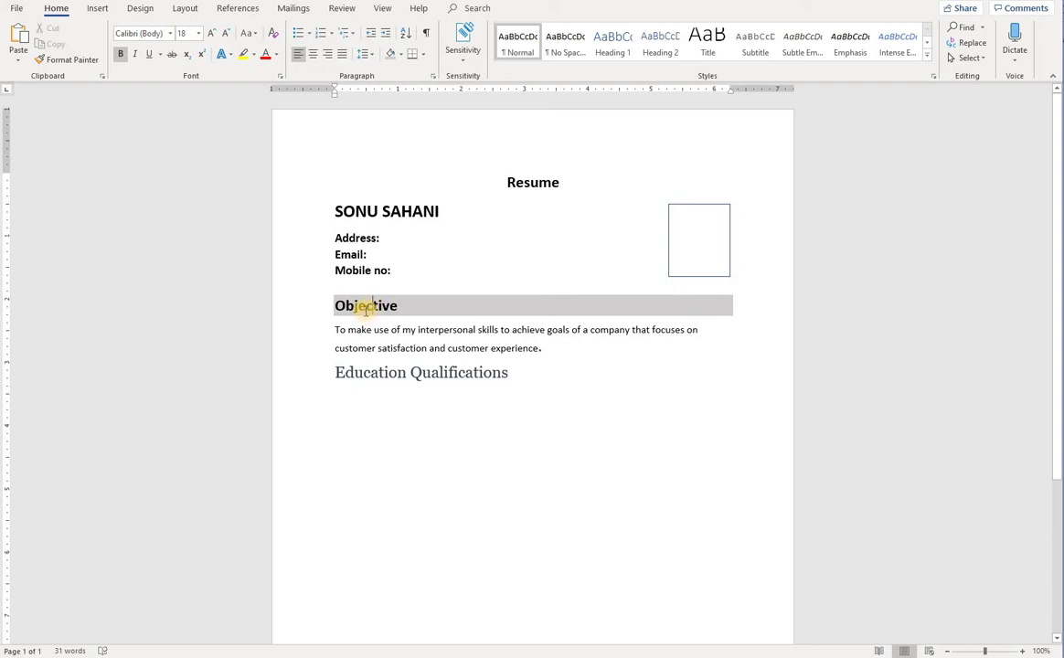
pyautogui.click(73, 61)
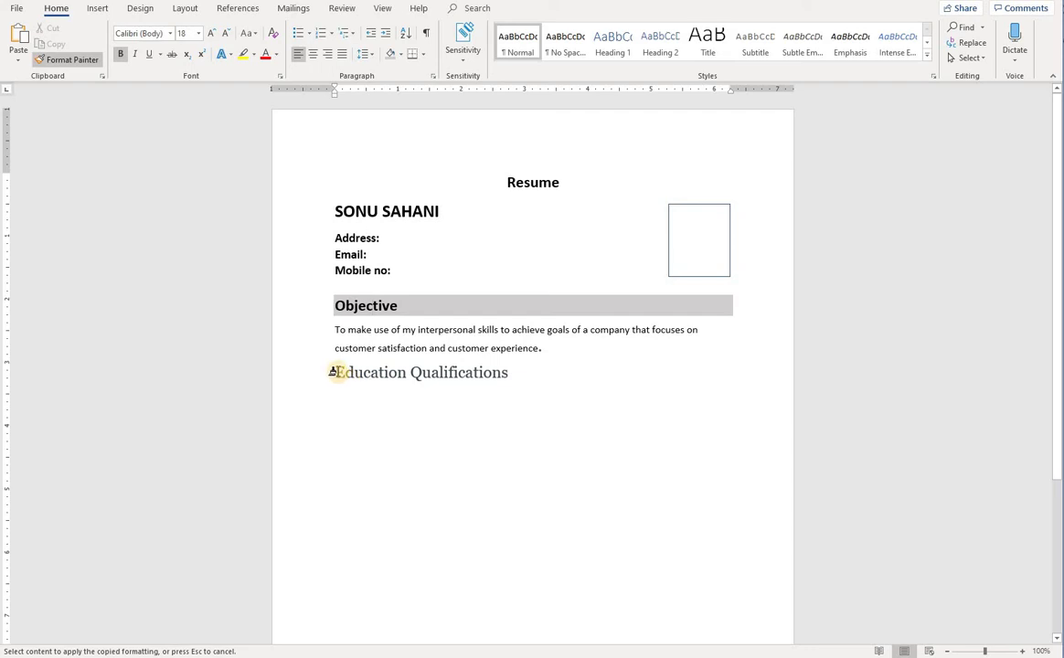
# Make Education Qualifications a bold gray-shaded heading with an unshaded empty line beneath
pyautogui.moveTo(337, 370); pyautogui.dragTo(514, 373)
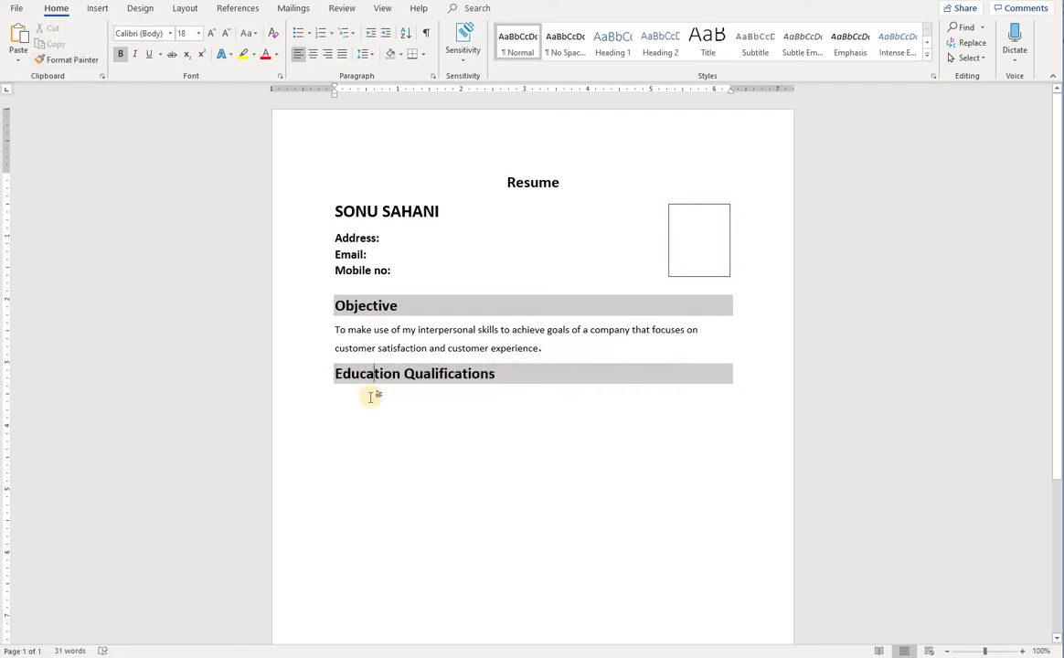
pyautogui.click(501, 376)
pyautogui.click(517, 373)
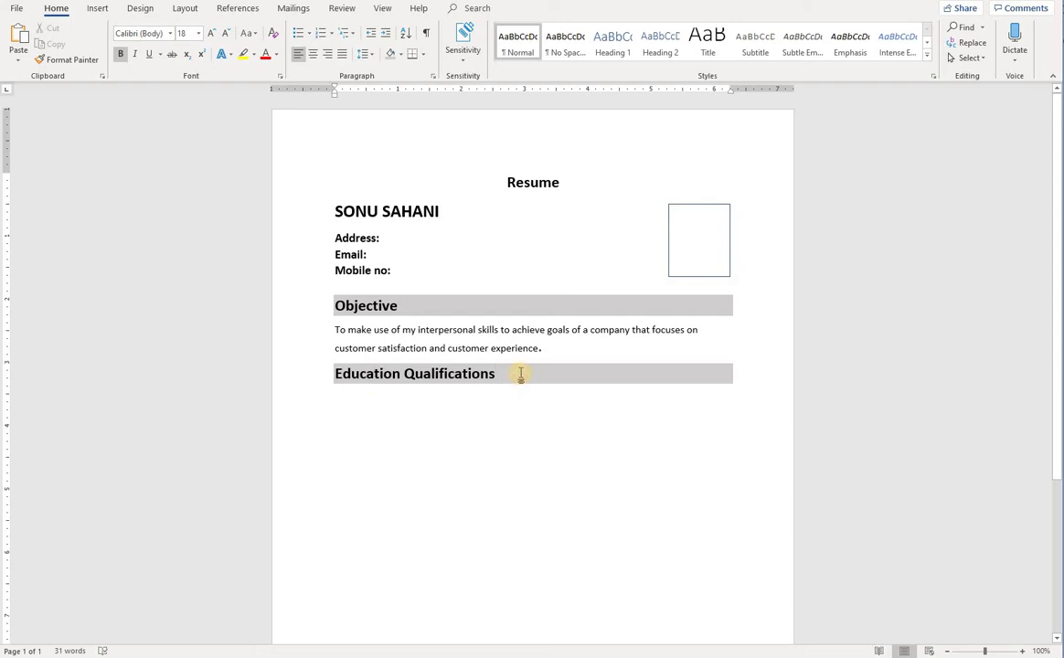
pyautogui.press('Return')
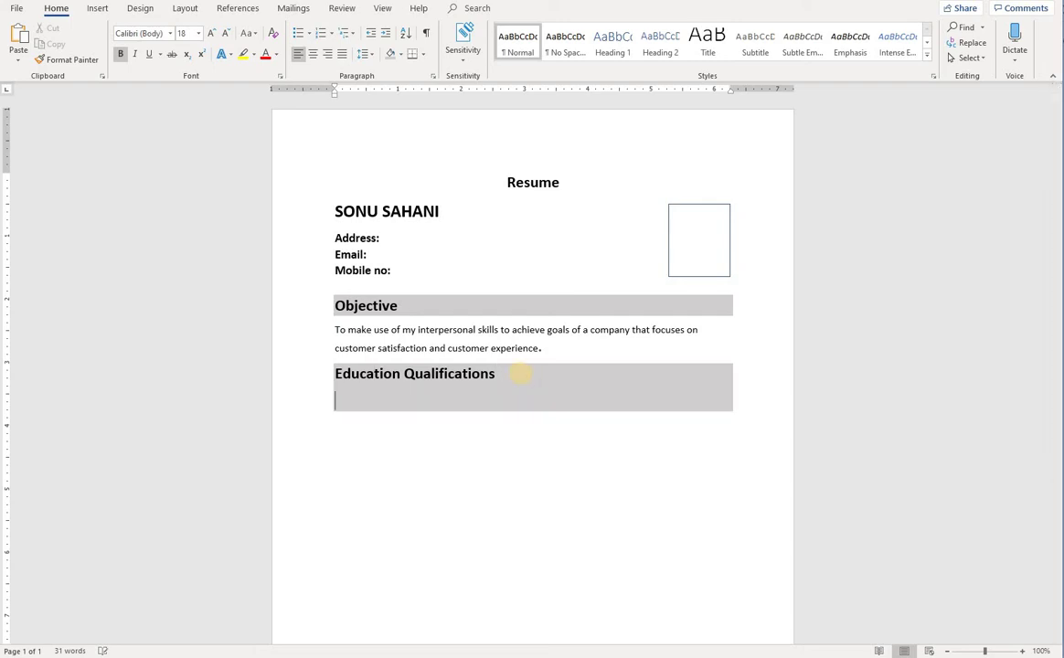
pyautogui.press('Return')
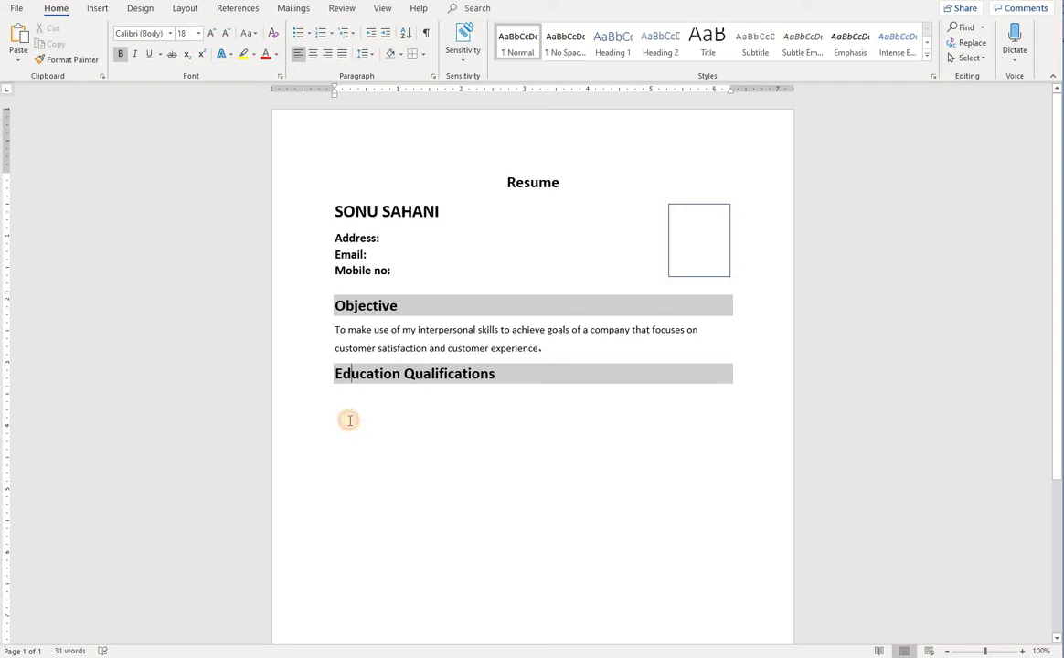
pyautogui.click(344, 402)
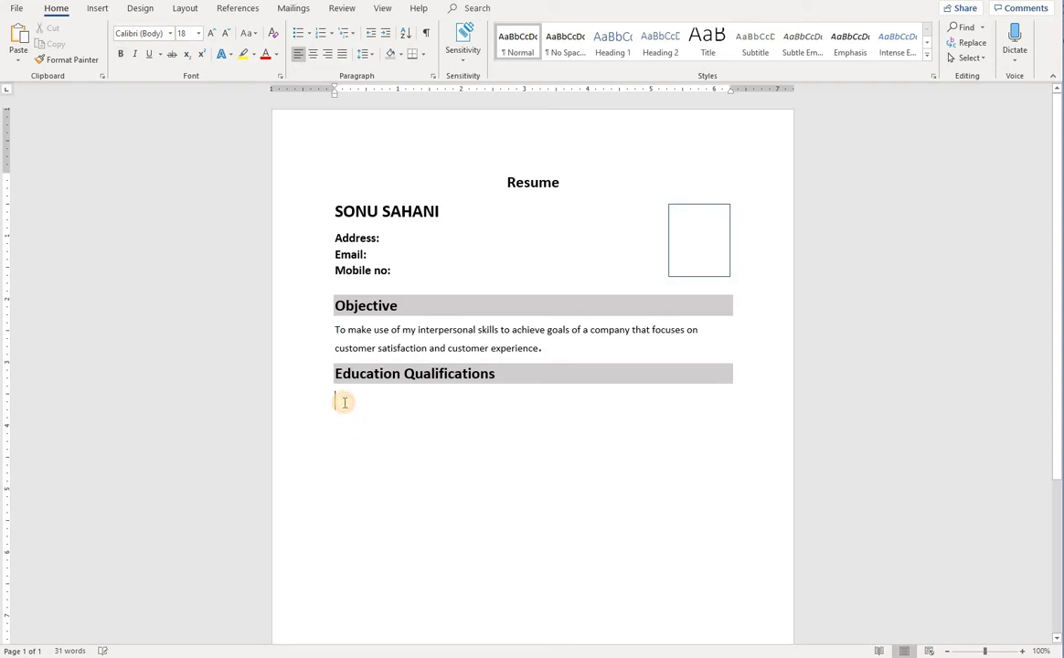
# On a plain-text line under the heading, type '10th from mumbai university with 90% marks.'
pyautogui.click(272, 34)
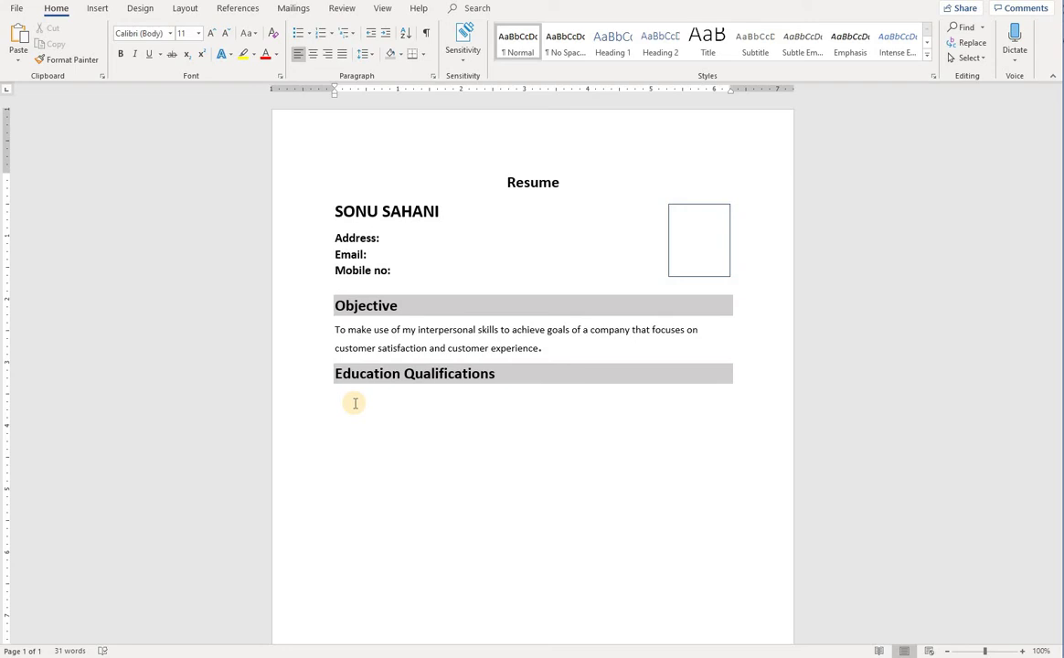
pyautogui.write('10th')
pyautogui.write('fro')
pyautogui.write('m mumbai university')
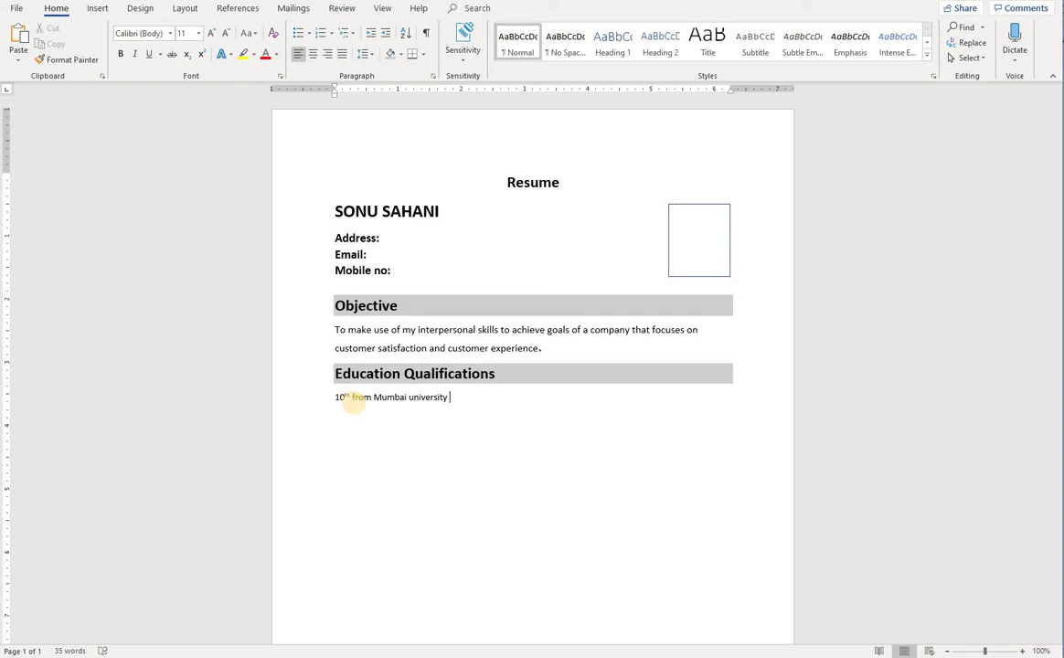
pyautogui.write('with 90% marks.')
# Add the line '12th from Mumbai university wih 95% marks.' and start another line
pyautogui.press('Return')
pyautogui.write('12th from ')
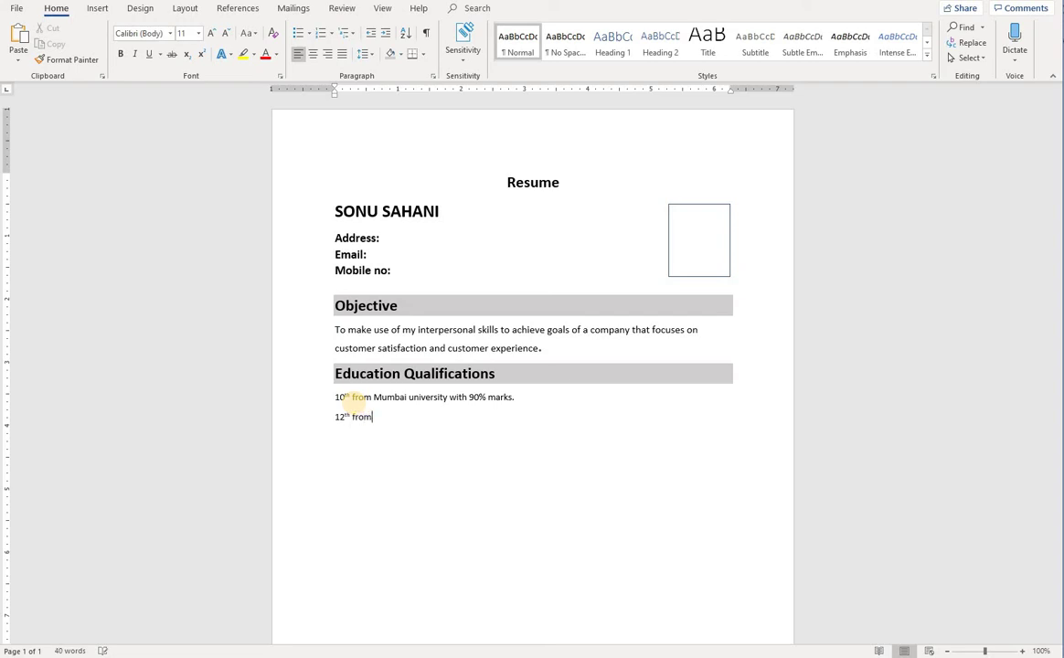
pyautogui.write('maharshtra u')
pyautogui.press('BackSpace')
pyautogui.press('BackSpace')
pyautogui.press('BackSpace')
pyautogui.press('BackSpace')
pyautogui.press('BackSpace')
pyautogui.press('BackSpace')
pyautogui.press('BackSpace')
pyautogui.press('BackSpace')
pyautogui.press('BackSpace')
pyautogui.press('BackSpace')
pyautogui.press('BackSpace')
pyautogui.press('BackSpace')
pyautogui.write('Mumbai university wih 95')
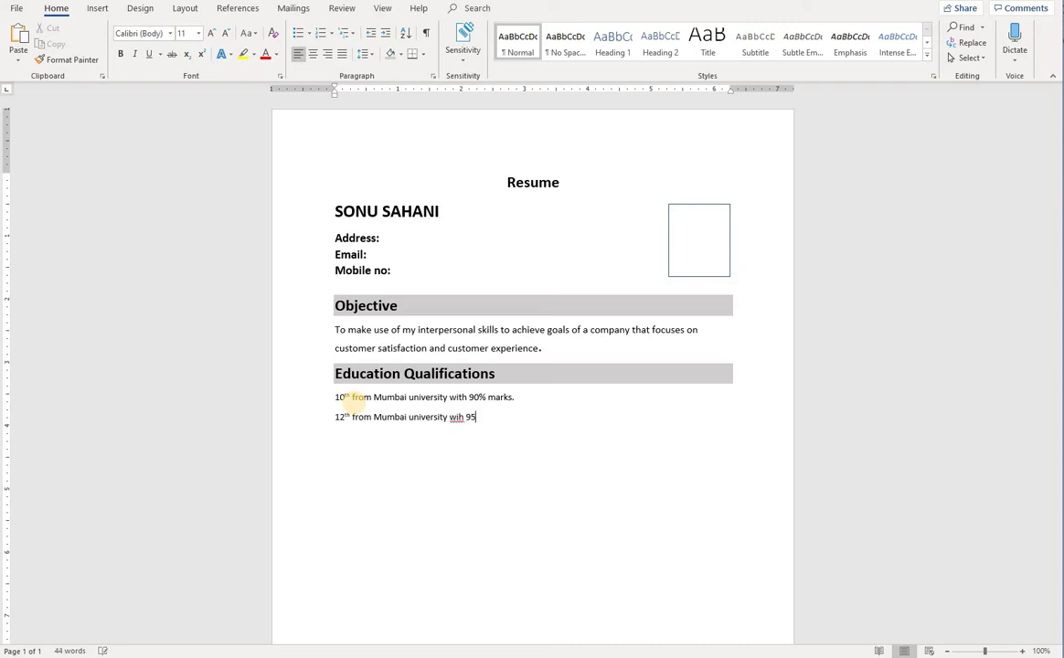
pyautogui.press('BackSpace')
pyautogui.write('% marks.')
pyautogui.press('Return')
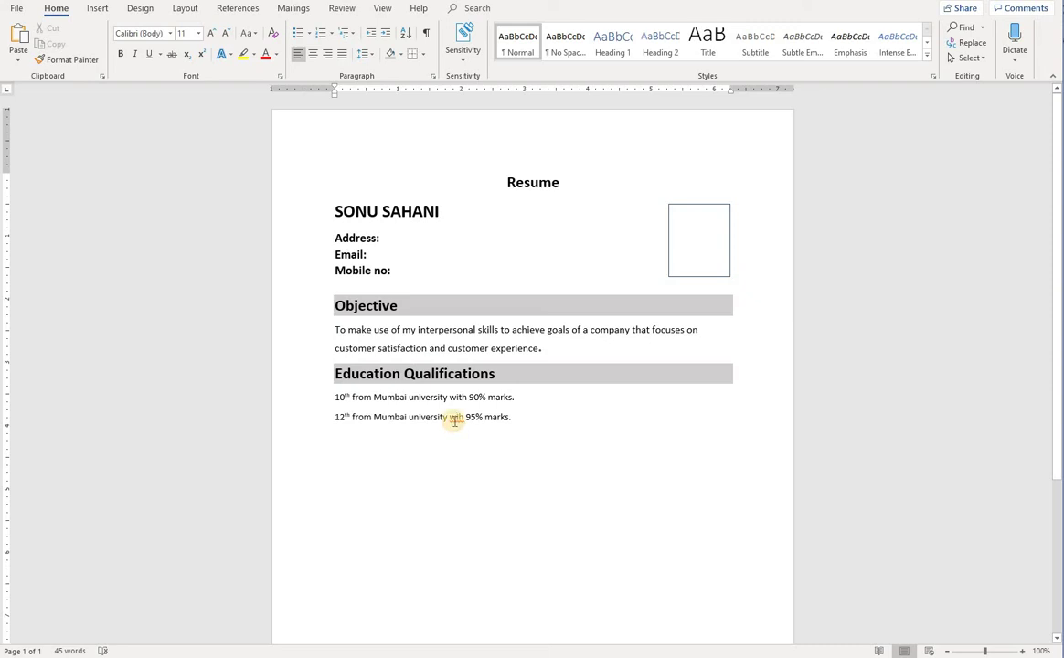
# Correct the misspelled 'wih' to 'with' using the spelling suggestions
pyautogui.rightClick(457, 419)
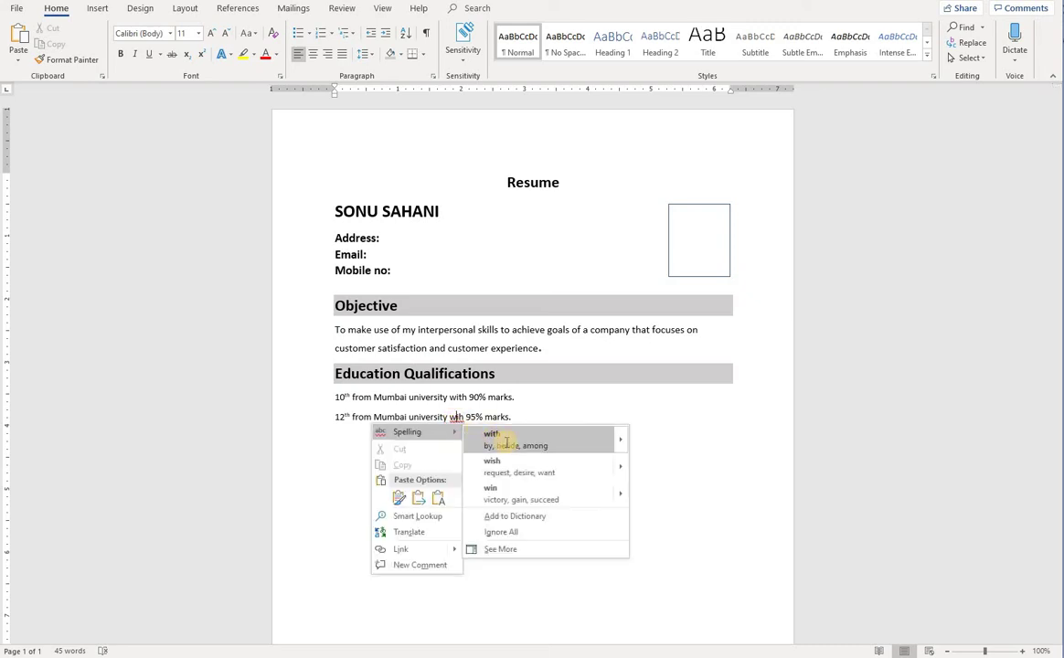
pyautogui.click(502, 439)
pyautogui.click(344, 438)
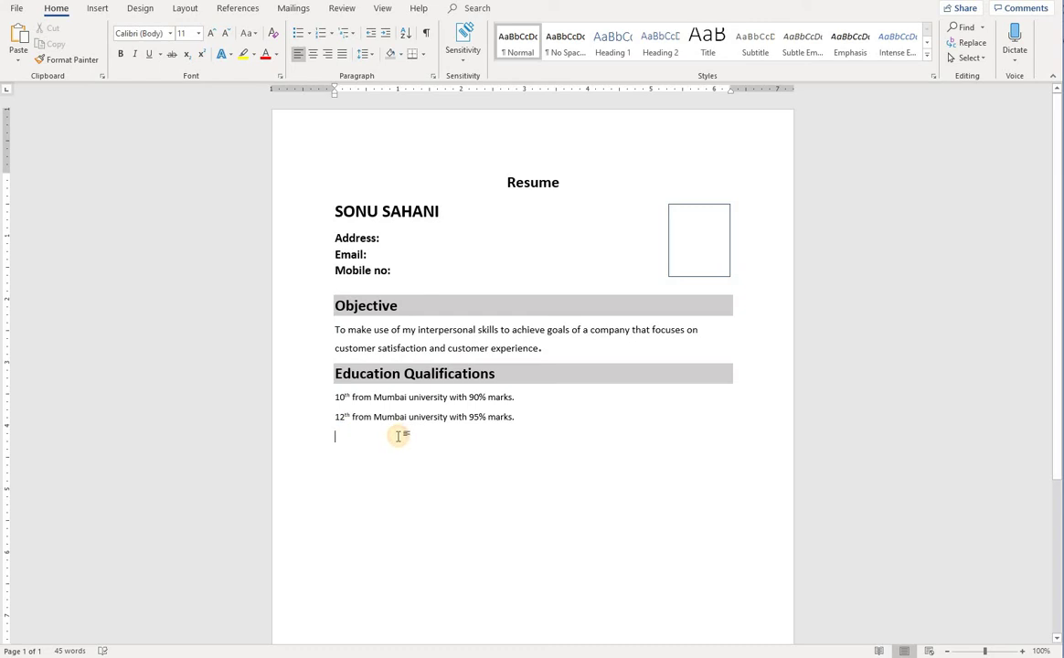
# Type the third qualification 'B.com (commerce) from mumbai university.' and start a new line
pyautogui.write('B')
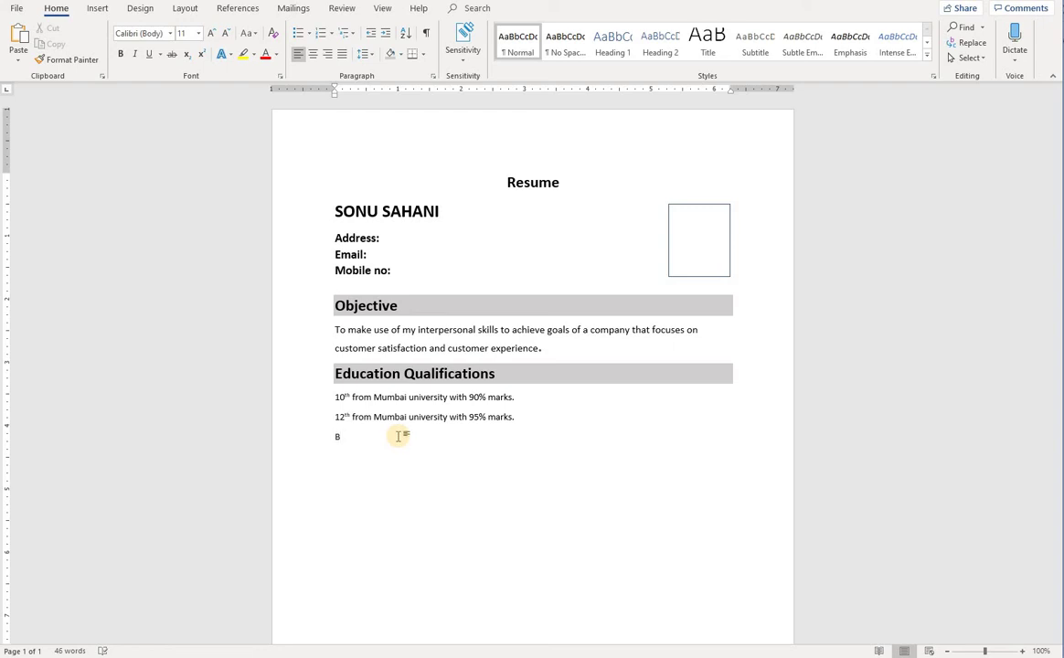
pyautogui.write('com')
pyautogui.rightClick(346, 438)
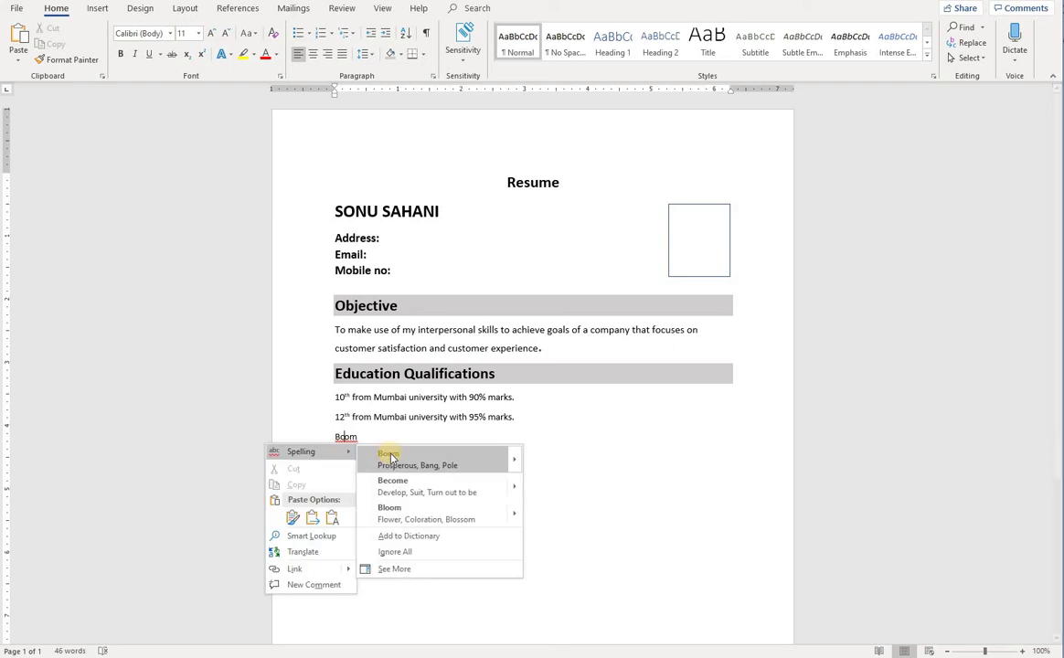
pyautogui.click(361, 438)
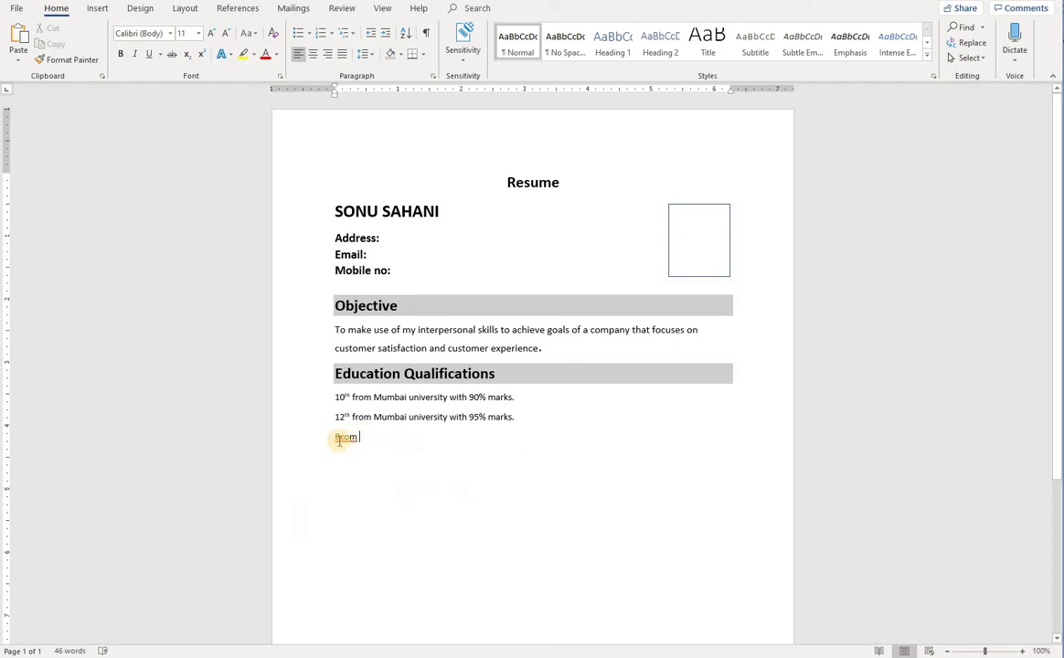
pyautogui.click(341, 438)
pyautogui.write('.')
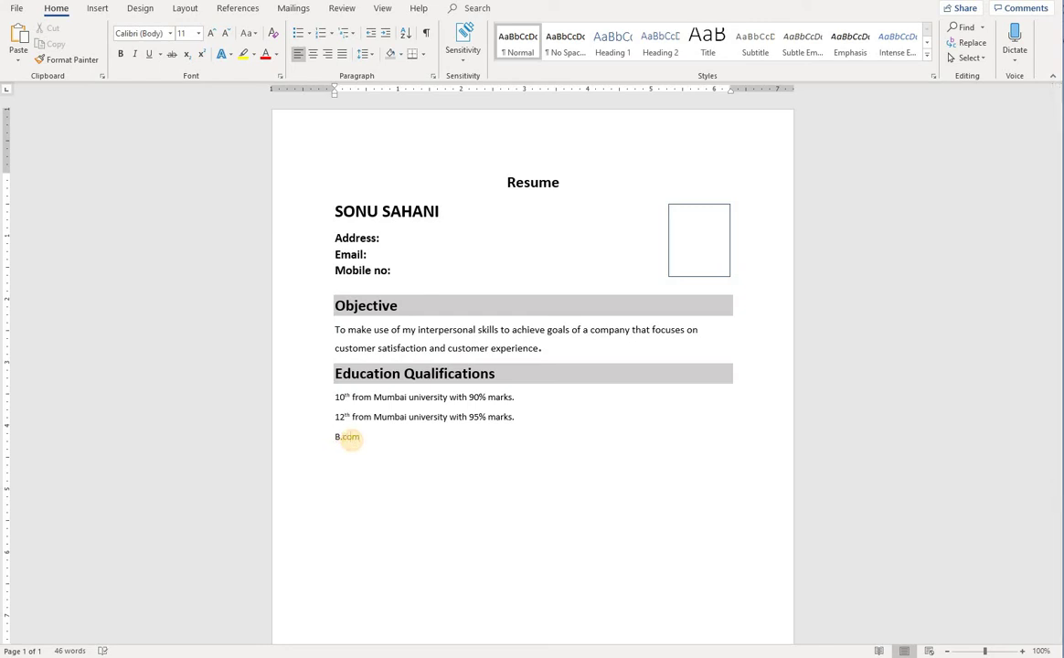
pyautogui.write(' (commerce) from mumbai university')
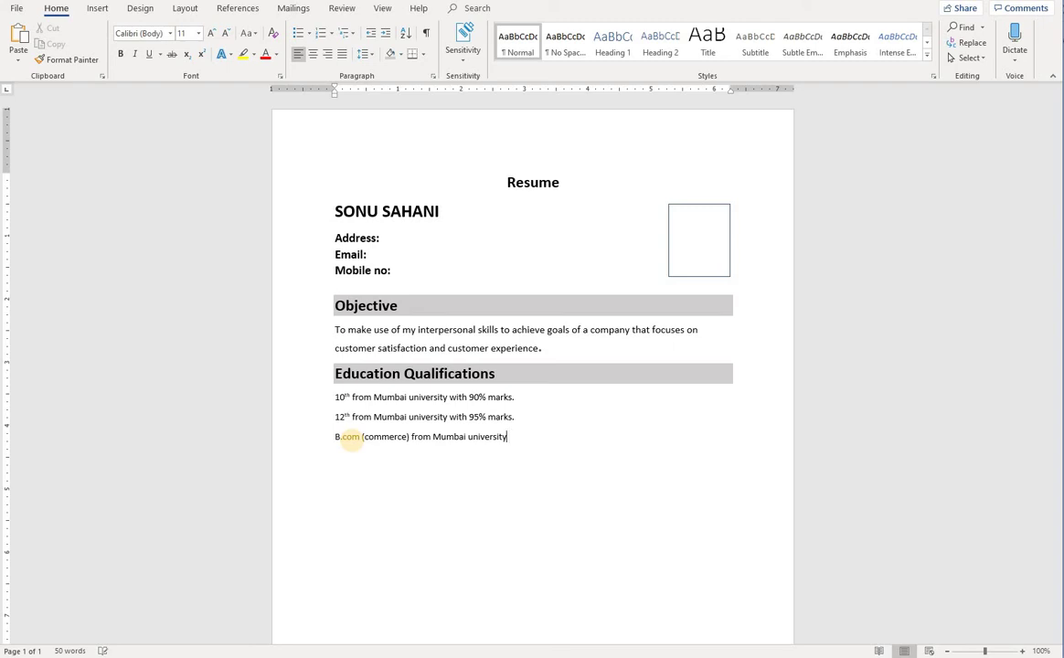
pyautogui.write('.')
pyautogui.press('Return')
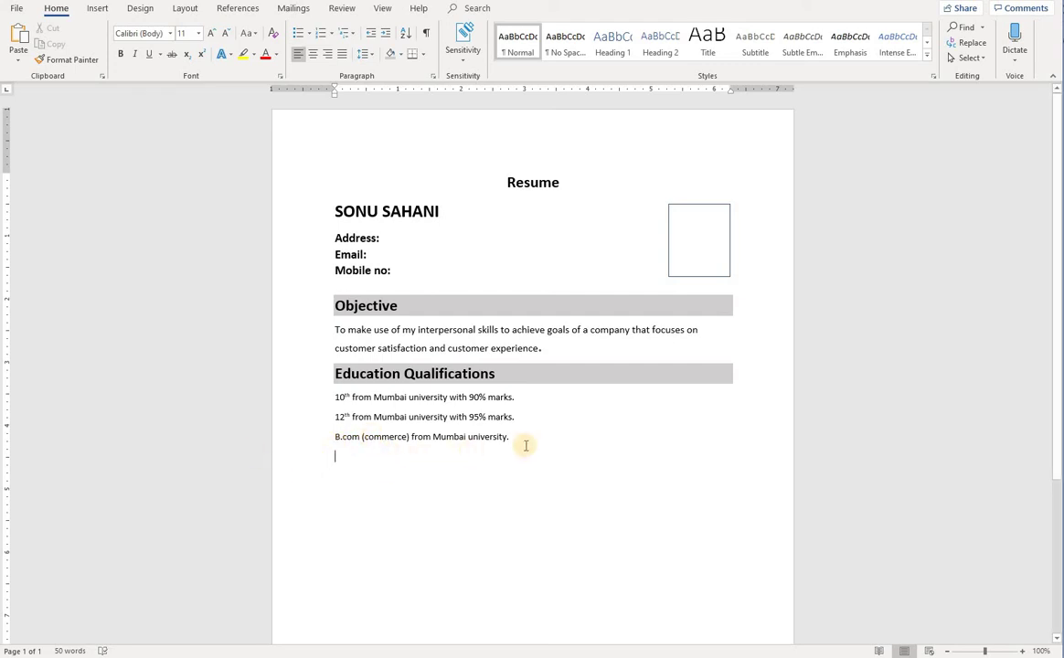
# Give the three education lines round bullets and remove the space after each paragraph
pyautogui.moveTo(513, 440); pyautogui.dragTo(340, 397)
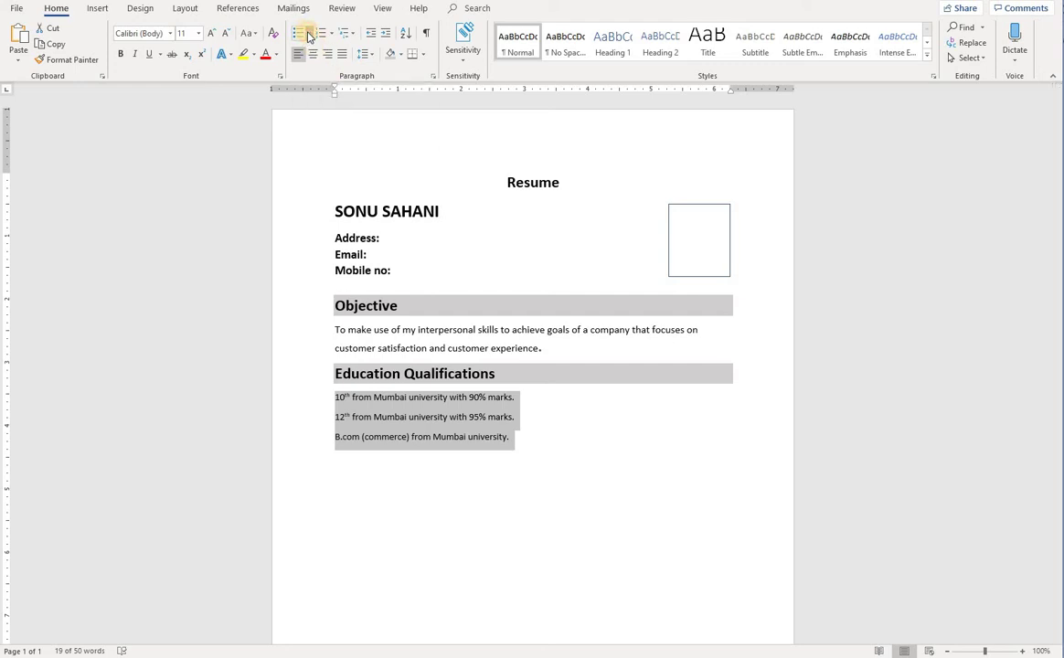
pyautogui.click(309, 33)
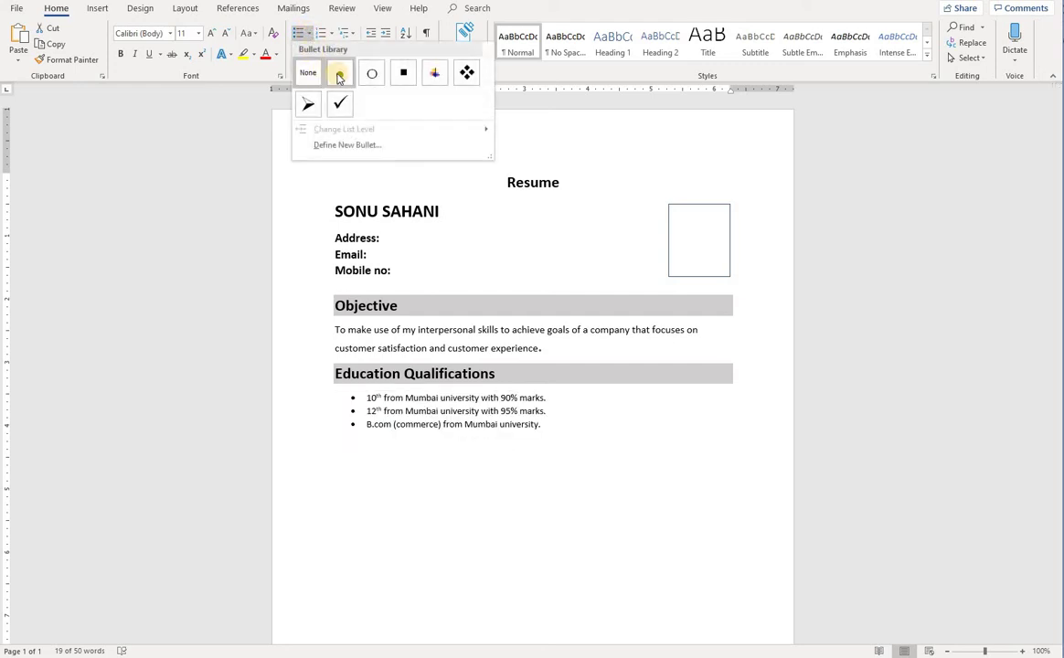
pyautogui.click(338, 77)
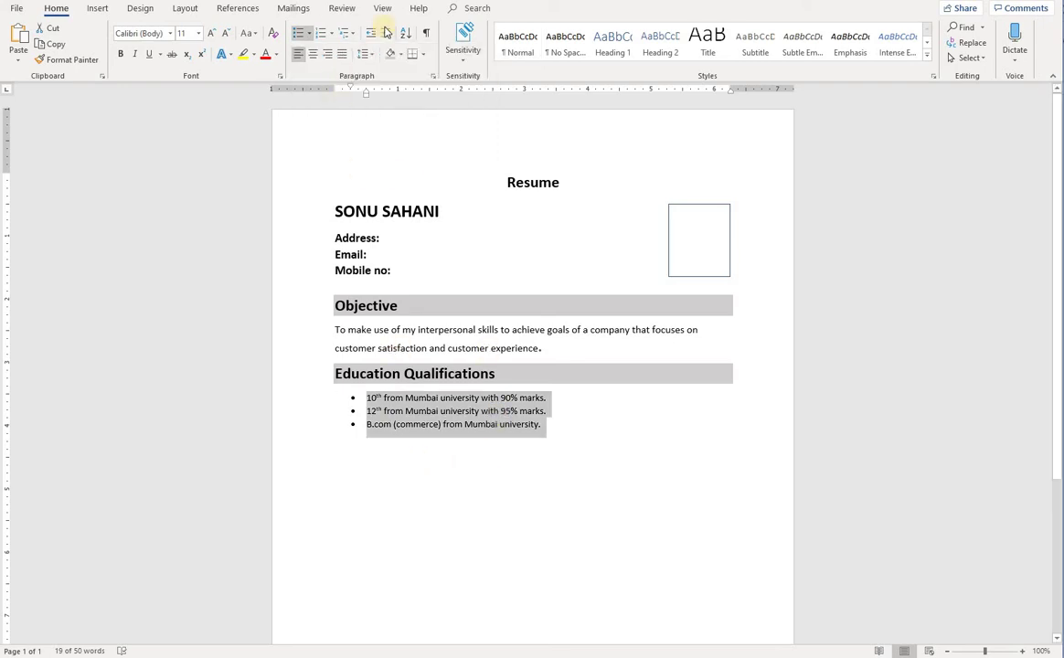
pyautogui.click(369, 54)
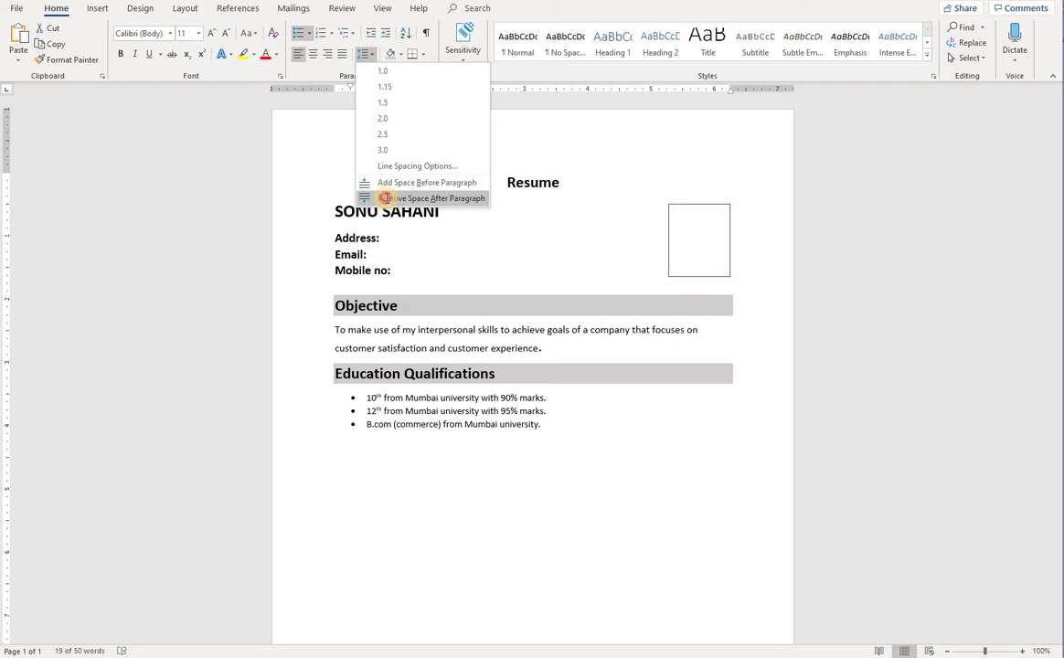
pyautogui.click(402, 198)
# Check the Objective paragraph's line spacing options, leaving them unchanged
pyautogui.moveTo(525, 348); pyautogui.dragTo(339, 327)
pyautogui.click(345, 328)
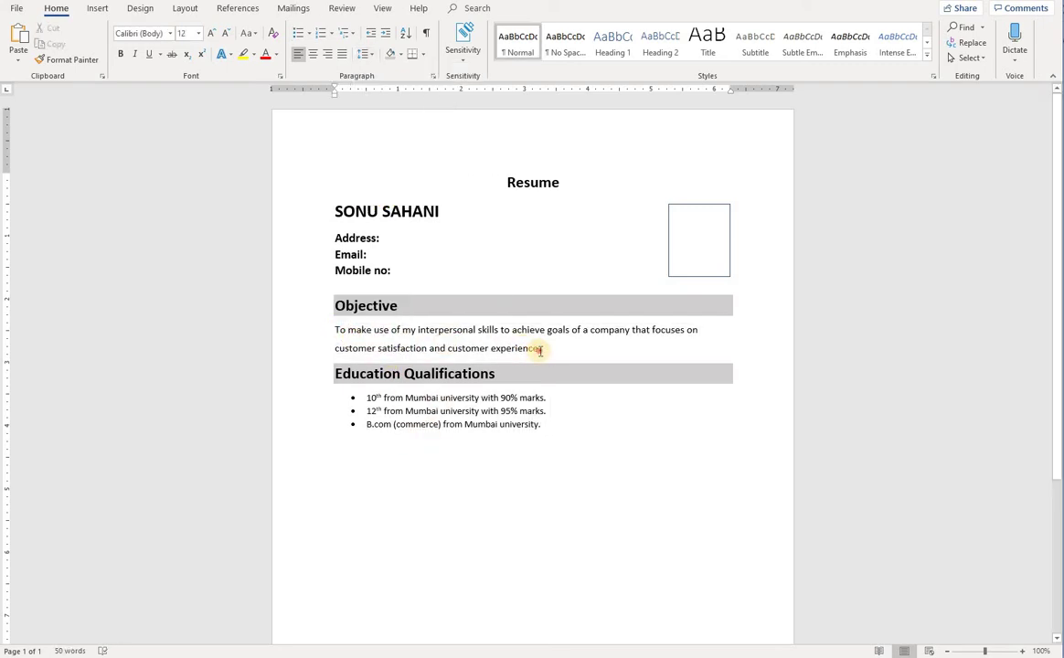
pyautogui.moveTo(537, 347); pyautogui.dragTo(340, 328)
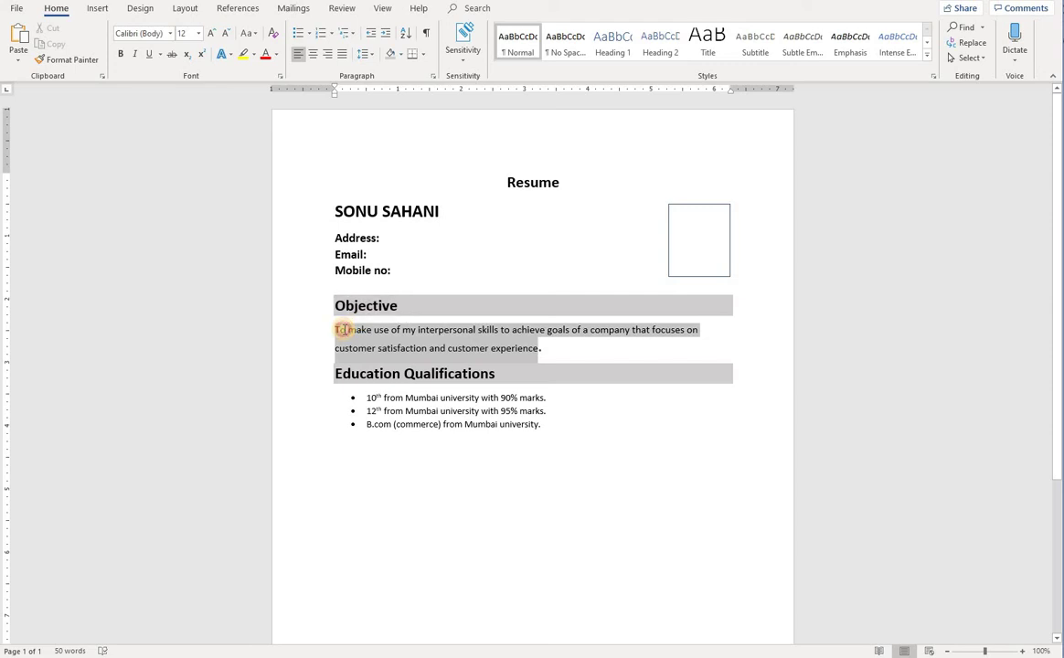
pyautogui.click(364, 54)
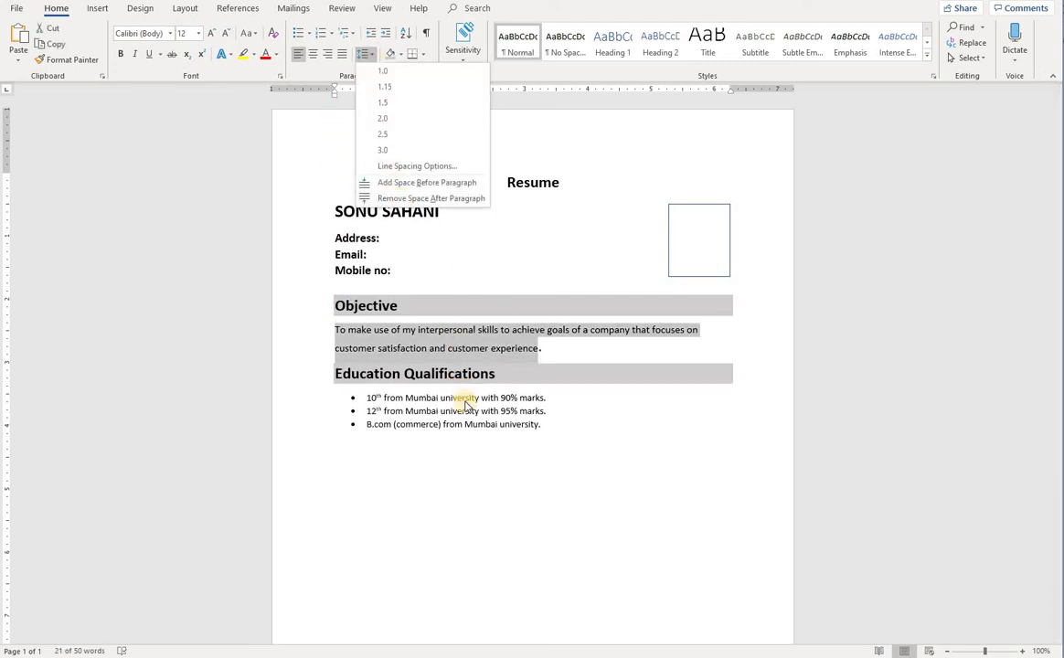
pyautogui.click(388, 349)
pyautogui.click(412, 434)
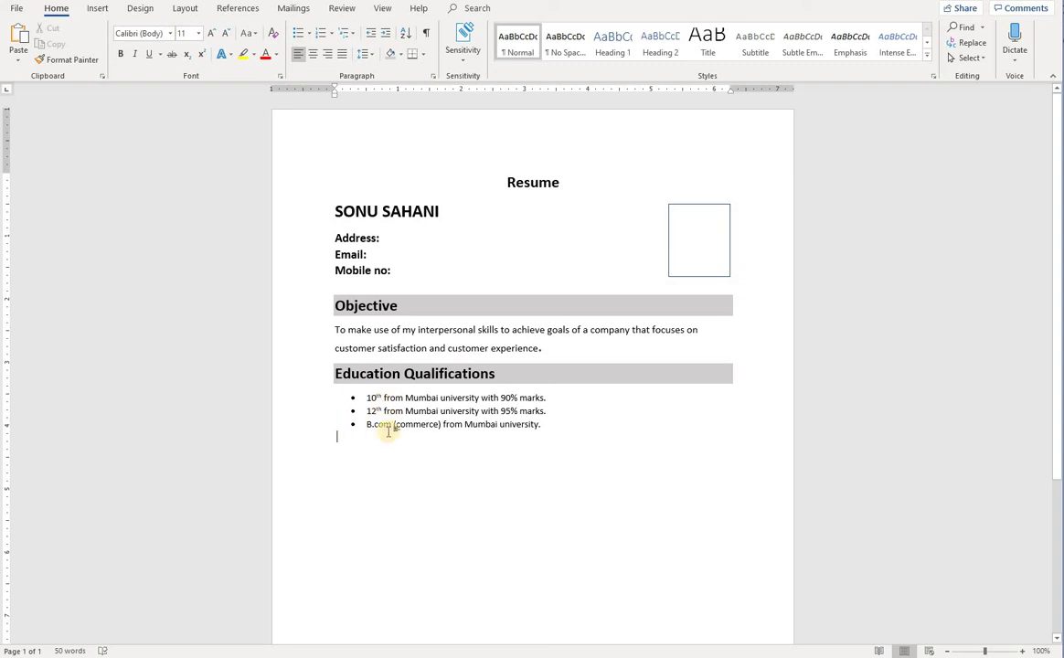
pyautogui.click(350, 448)
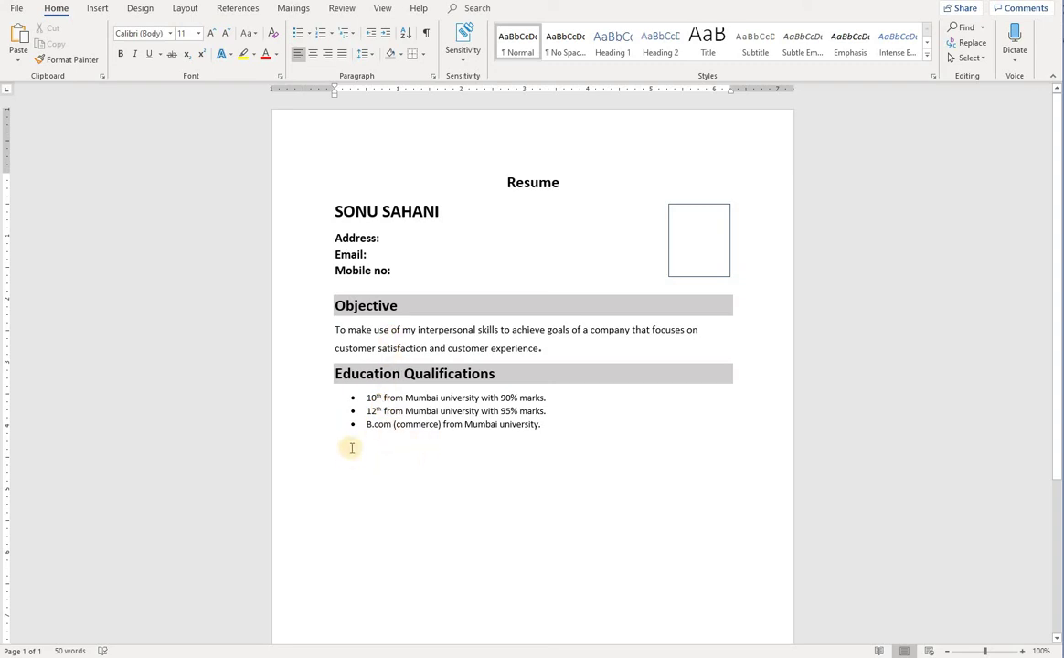
# Type 'Work Experience' below the education list, replacing a mistyped first attempt
pyautogui.write('W')
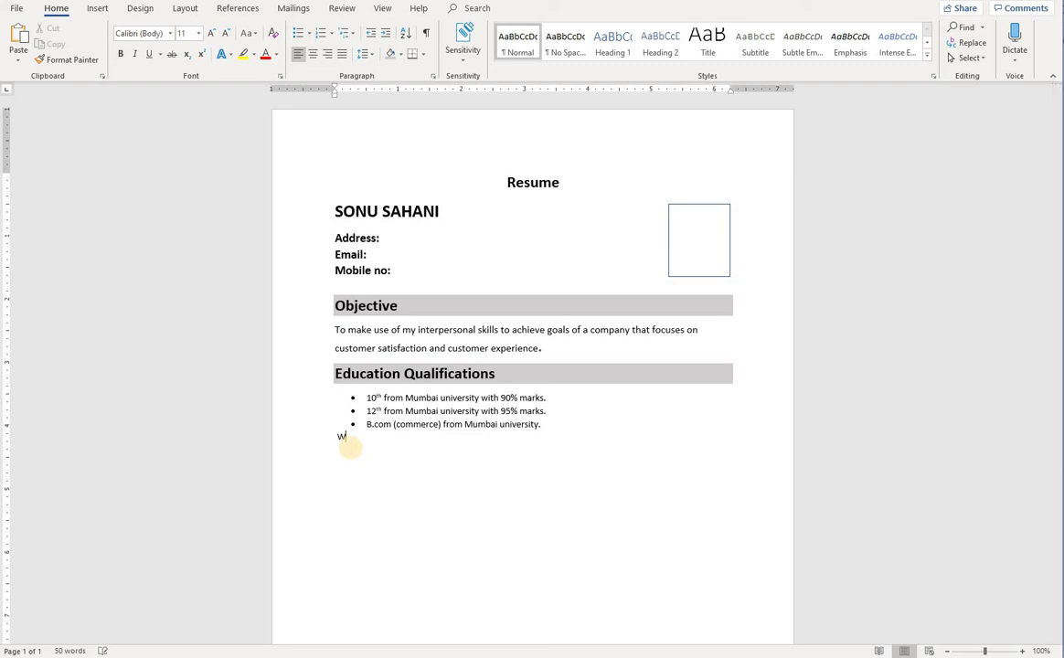
pyautogui.write('ork exp')
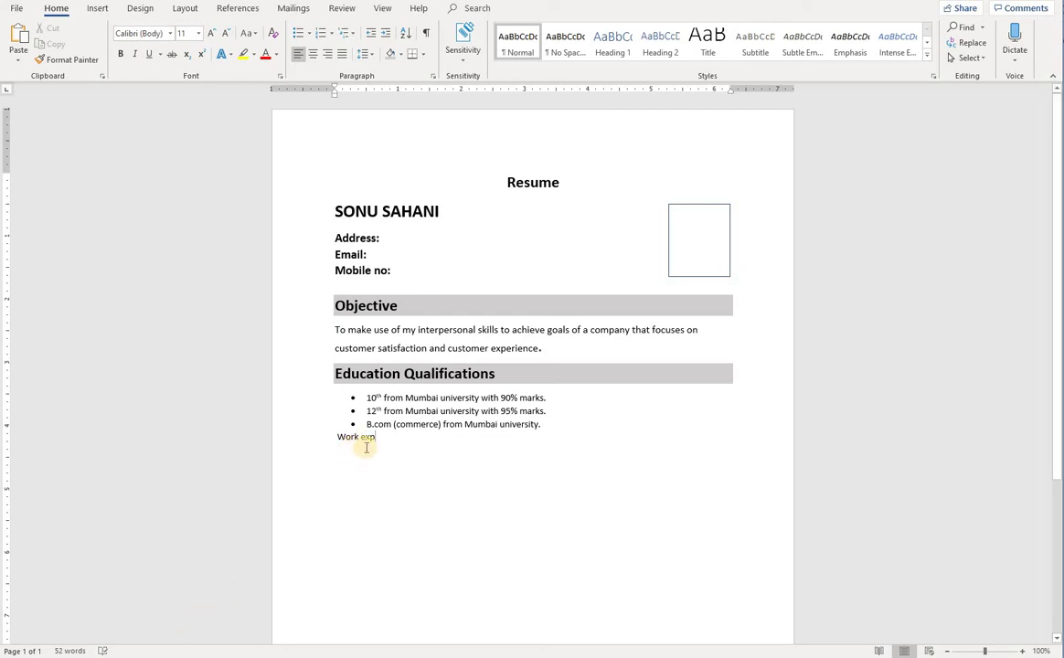
pyautogui.press('BackSpace')
pyautogui.press('BackSpace')
pyautogui.press('BackSpace')
pyautogui.press('BackSpace')
pyautogui.press('BackSpace')
pyautogui.press('BackSpace')
pyautogui.press('BackSpace')
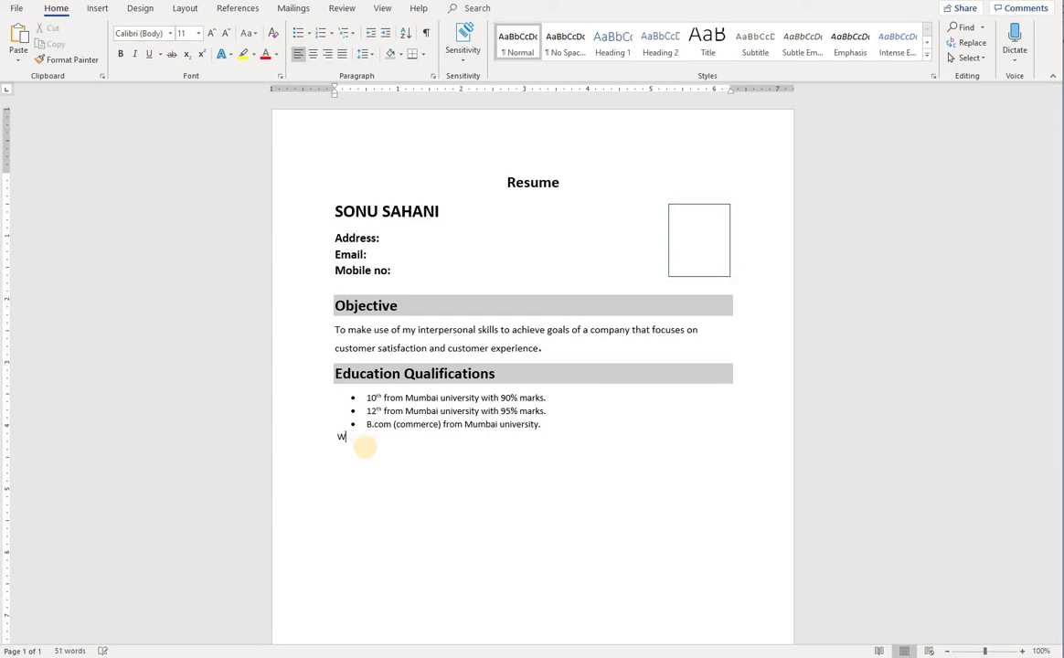
pyautogui.press('BackSpace')
pyautogui.write('Work Experience')
# Apply the Education Qualifications heading format to Work Experience, moving it up one line
pyautogui.click(380, 373)
pyautogui.click(73, 61)
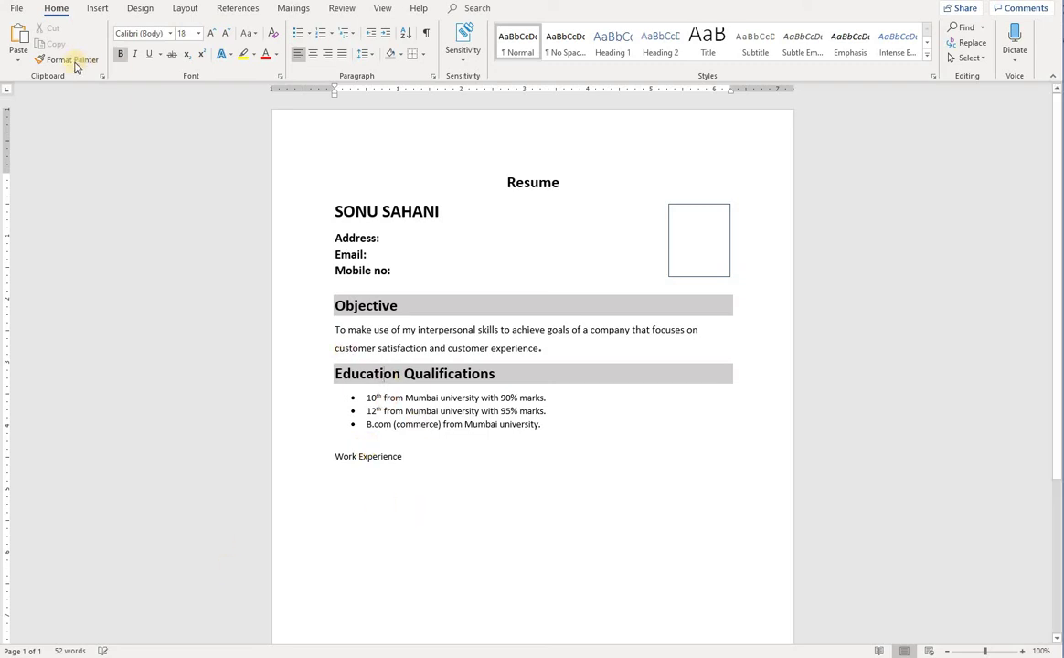
pyautogui.moveTo(403, 456); pyautogui.dragTo(334, 456)
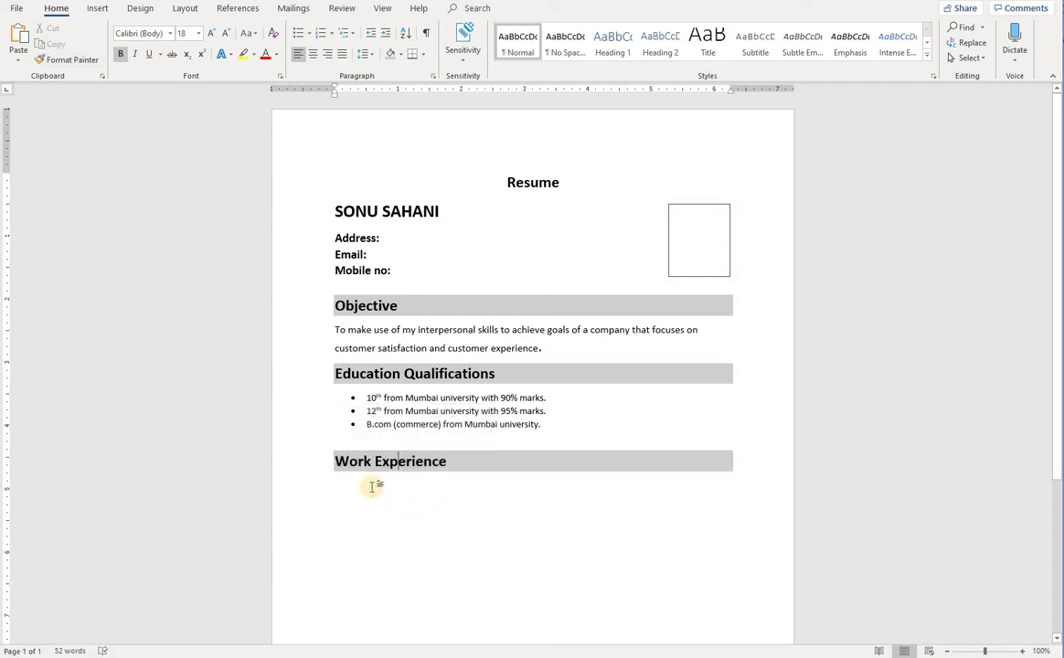
pyautogui.click(458, 469)
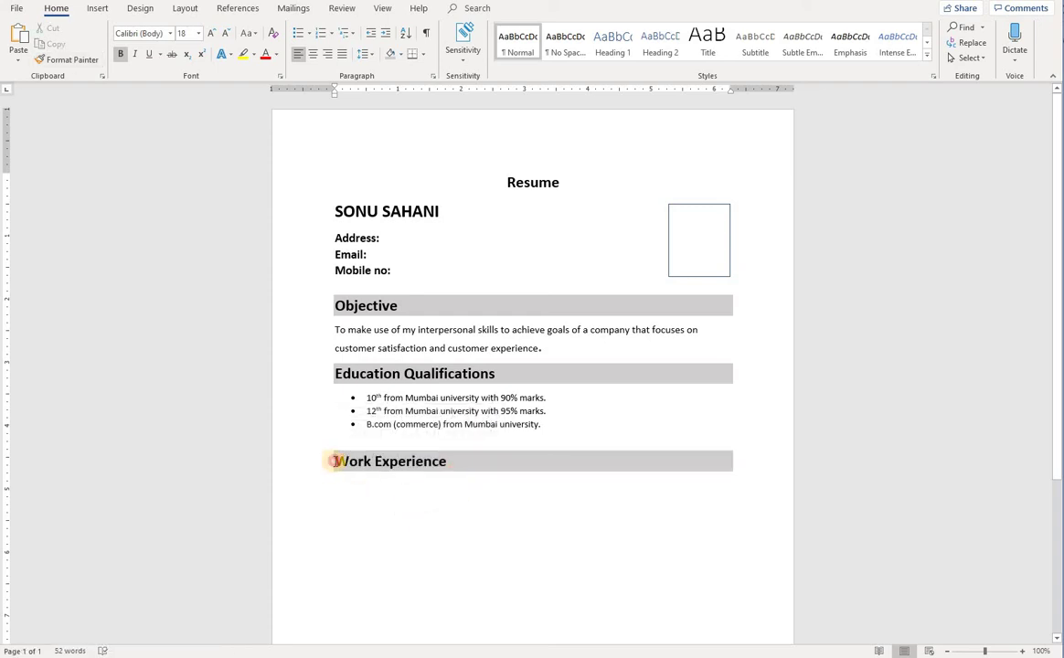
pyautogui.press('BackSpace')
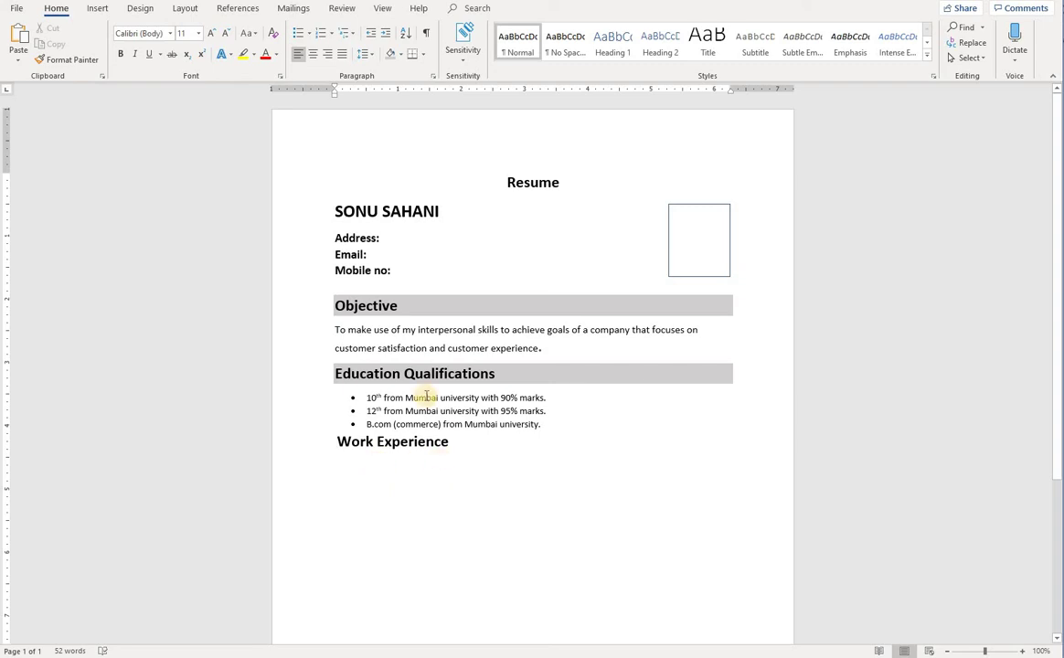
pyautogui.click(438, 375)
pyautogui.click(66, 59)
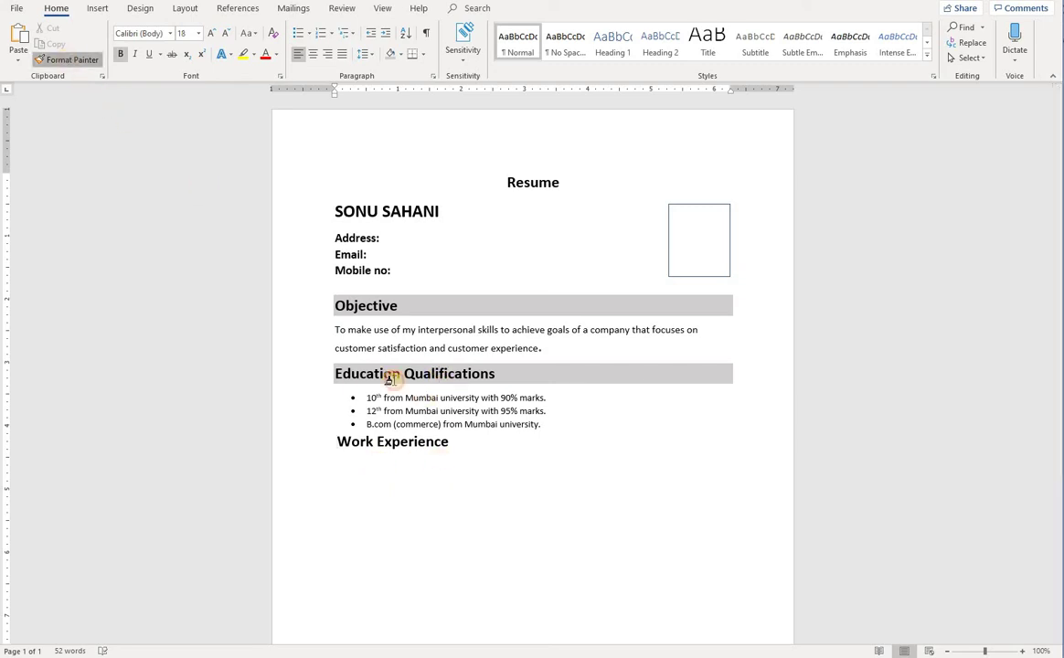
pyautogui.click(423, 440)
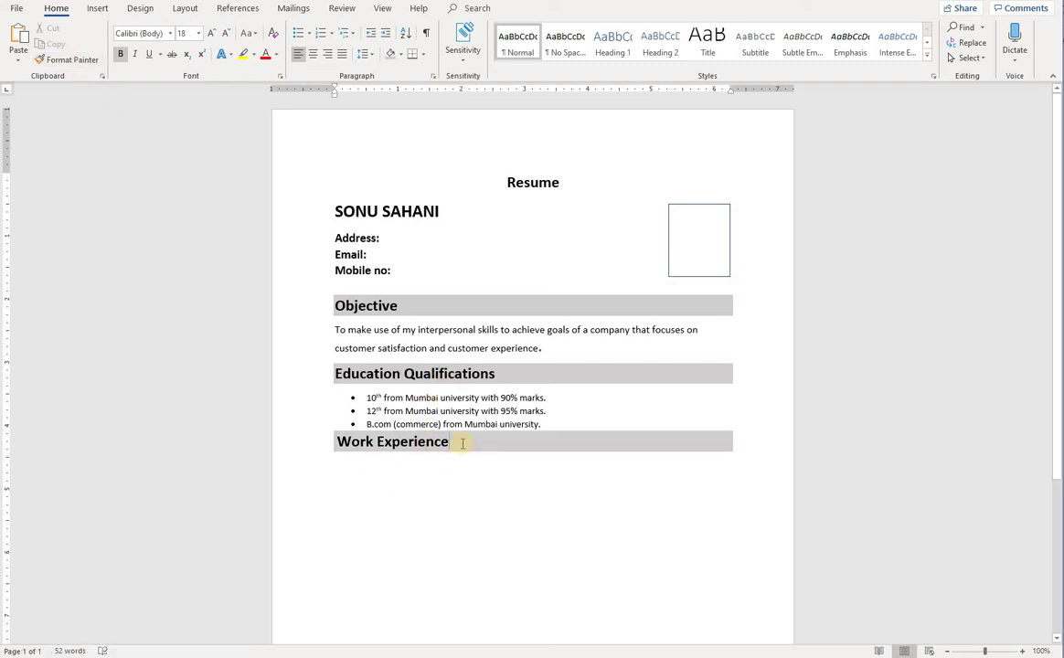
# Insert a blank unbulleted line after the B.com entry
pyautogui.click(560, 428)
pyautogui.press('Return')
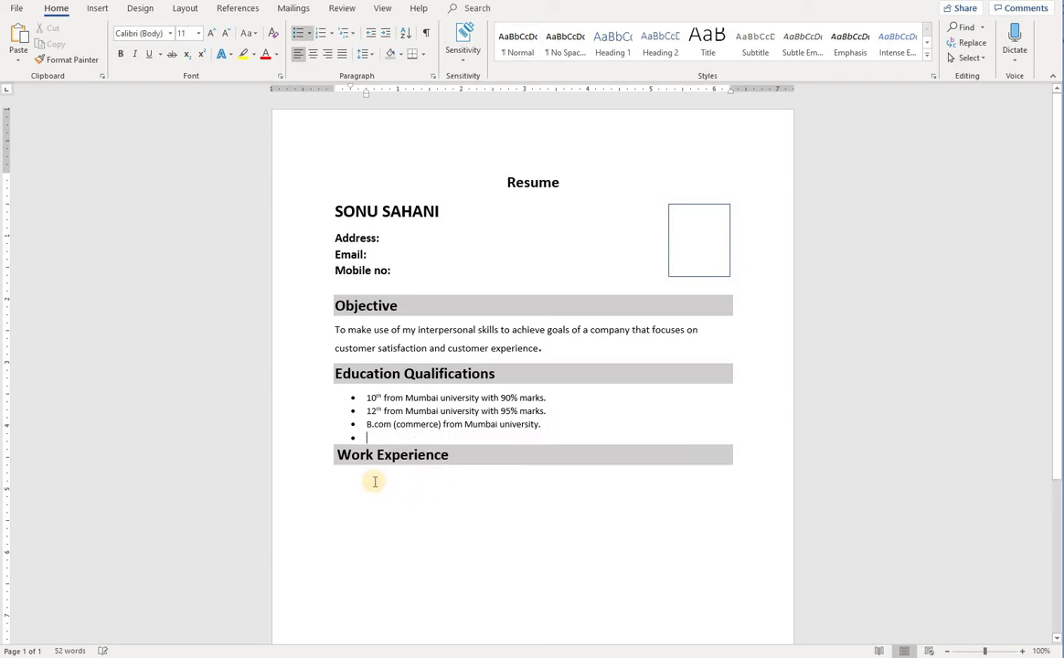
pyautogui.press('BackSpace')
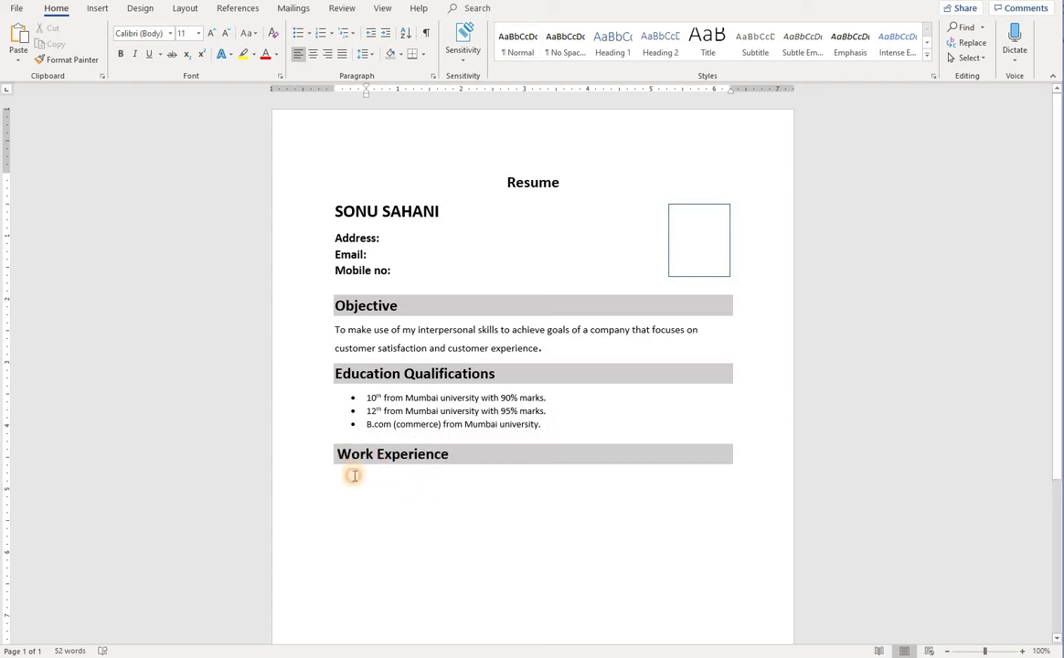
pyautogui.click(354, 475)
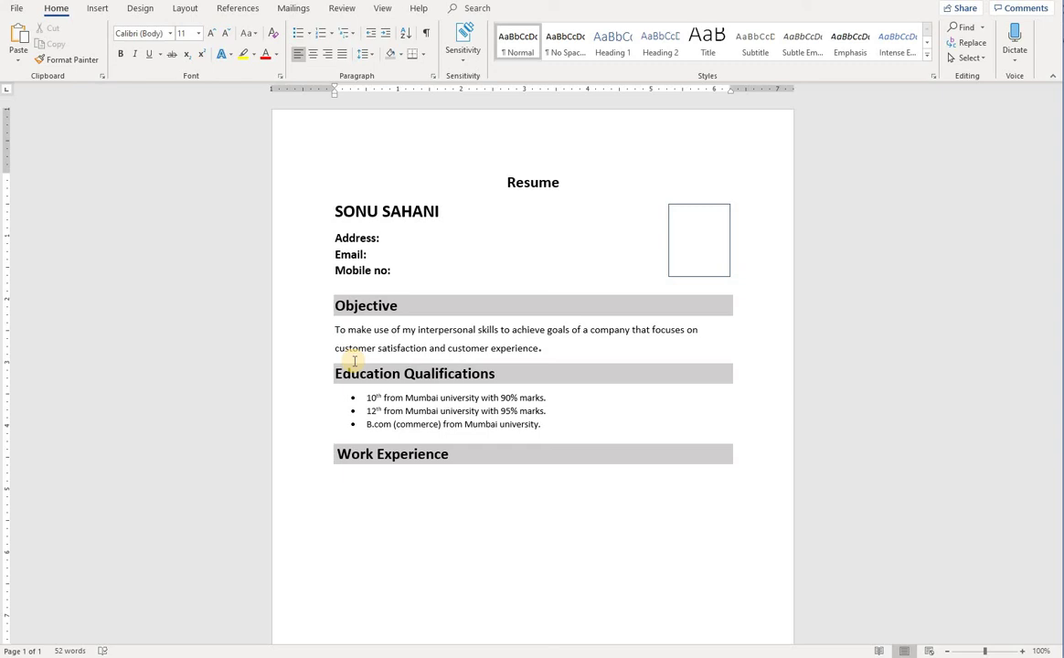
# Type 'One year computer teaching experience in smart computer academy.' and a six-month xyz company data entry line
pyautogui.write('One year computer teaching e')
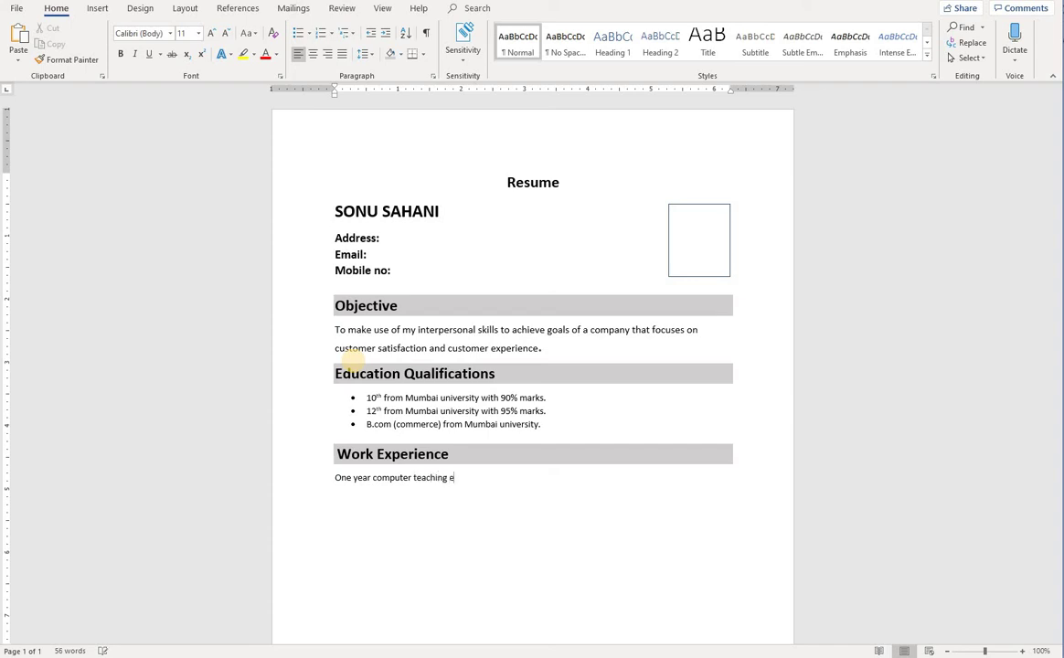
pyautogui.write('xperience')
pyautogui.write('in smart computer ')
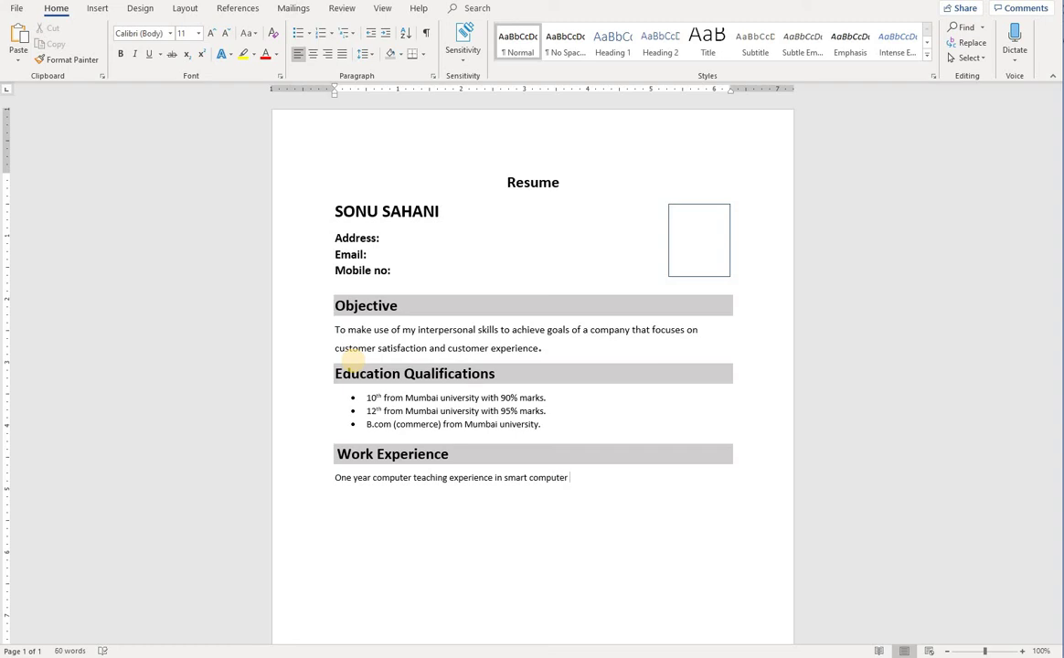
pyautogui.write('academy')
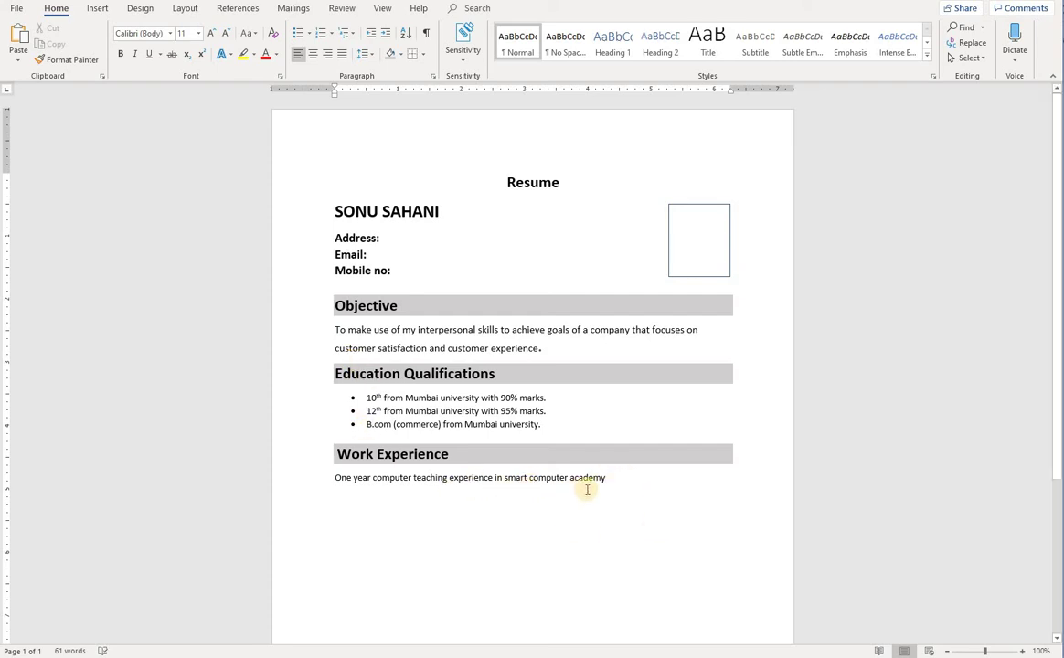
pyautogui.write('.')
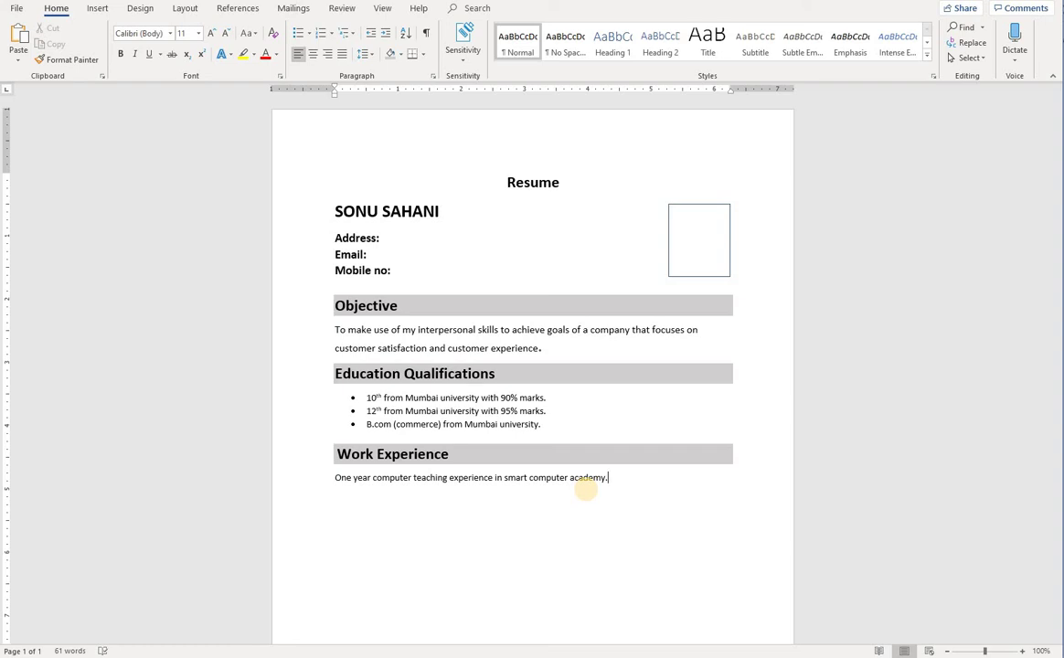
pyautogui.press('Return')
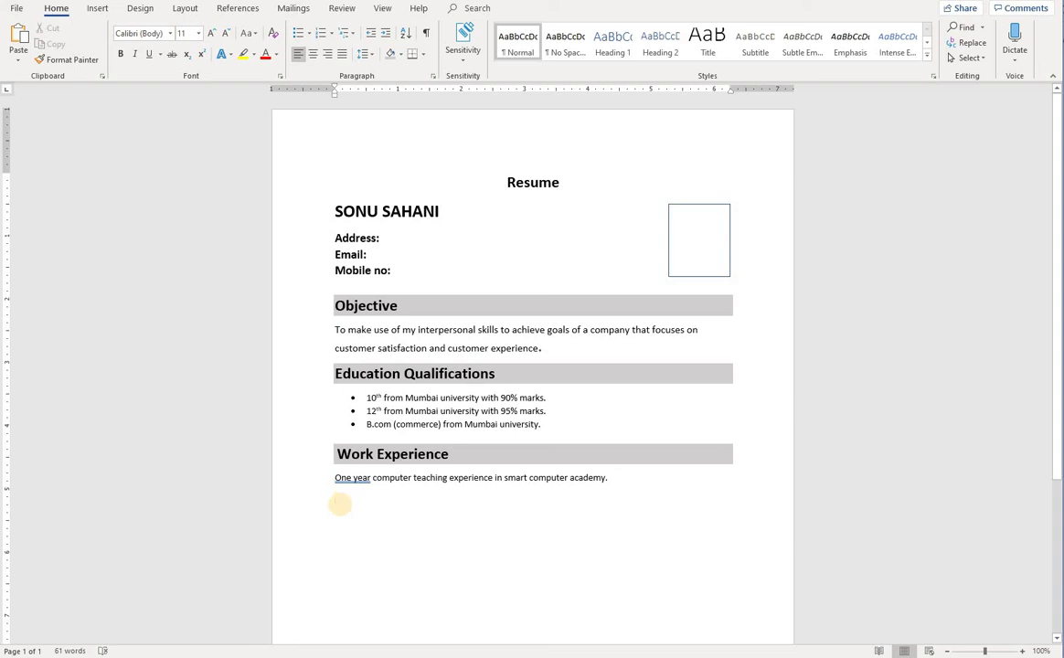
pyautogui.write('Sk')
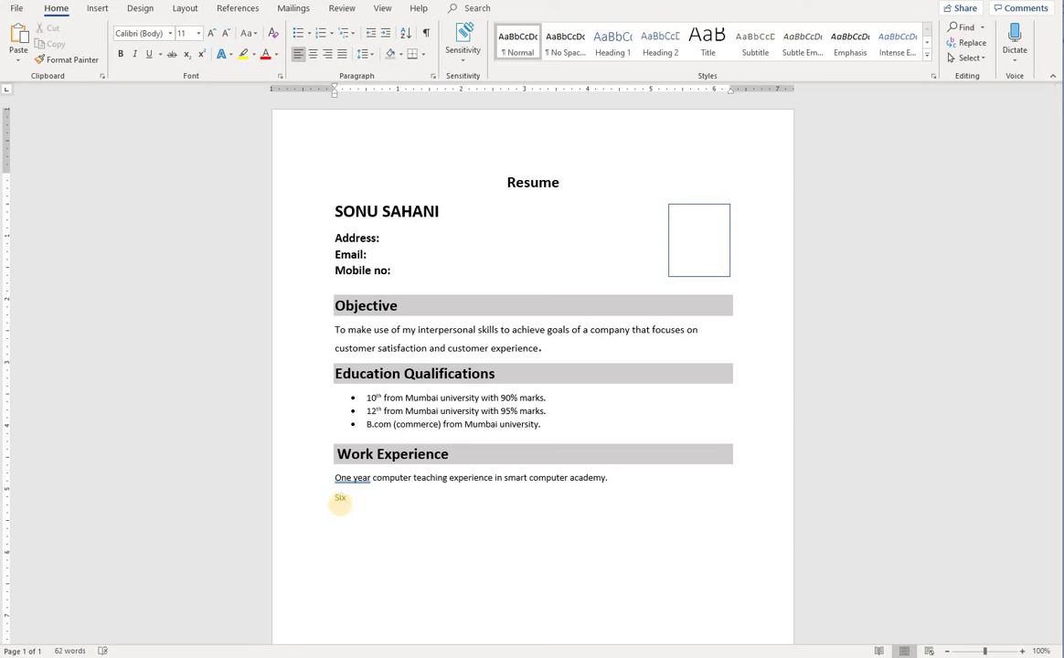
pyautogui.write(' month data entry job experi')
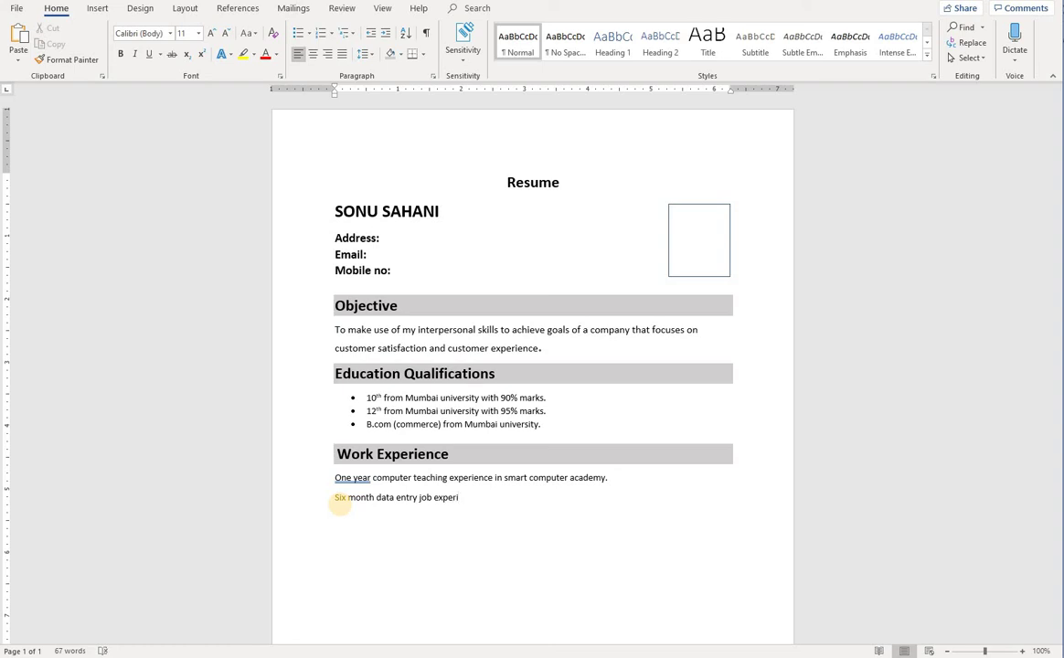
pyautogui.write('ence in xyz company')
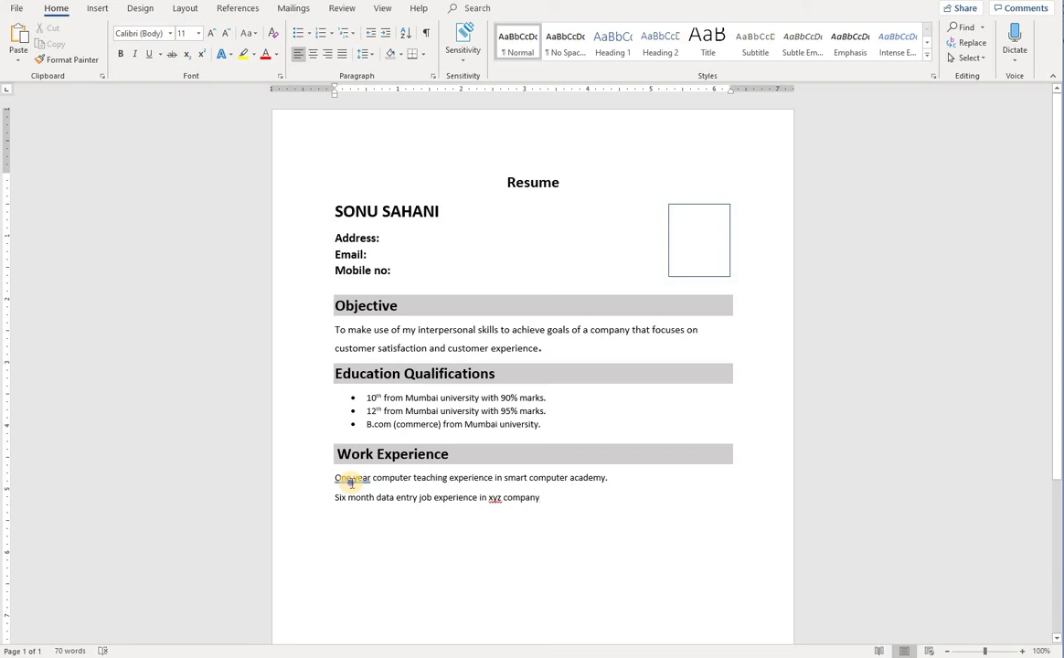
# Accept Word's grammar suggestions to change 'One year' to 'One-year' and 'Six month' to 'Six-month'
pyautogui.rightClick(352, 483)
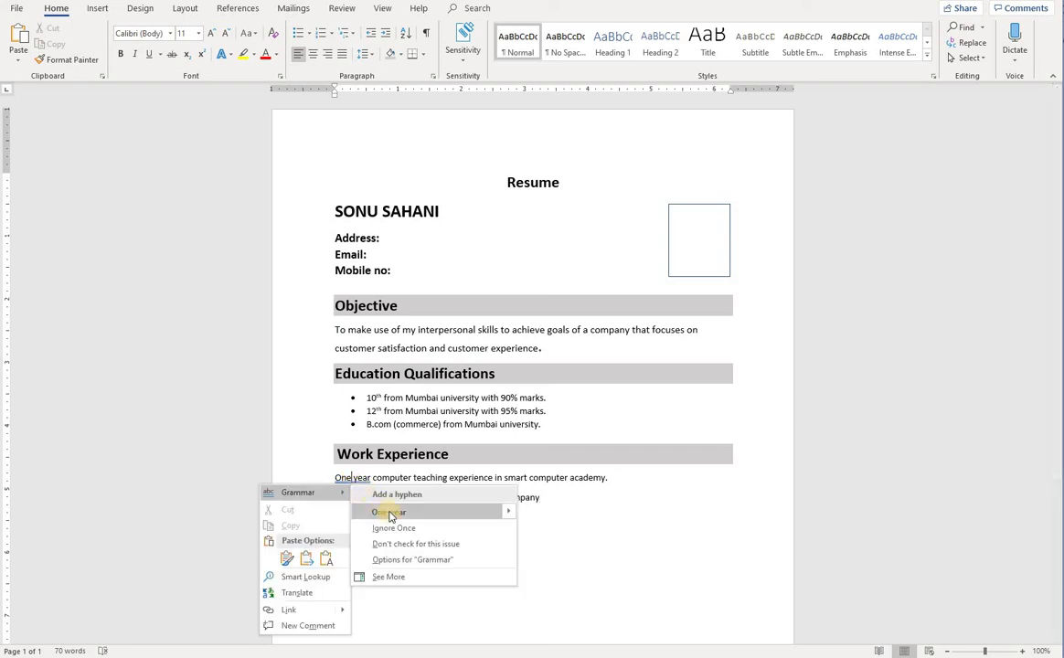
pyautogui.click(396, 513)
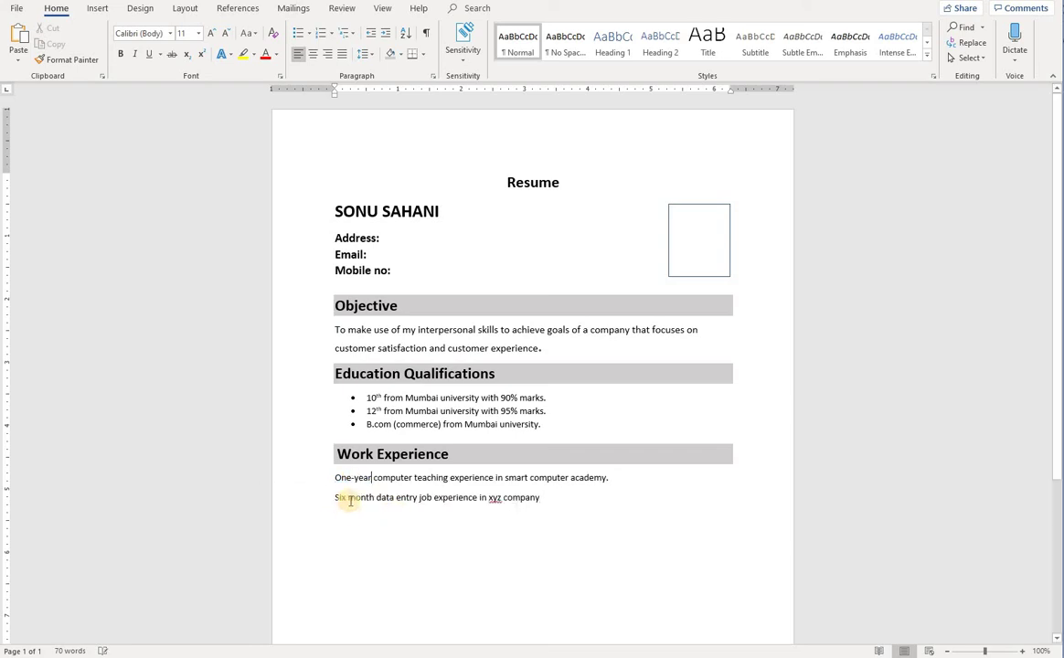
pyautogui.rightClick(349, 497)
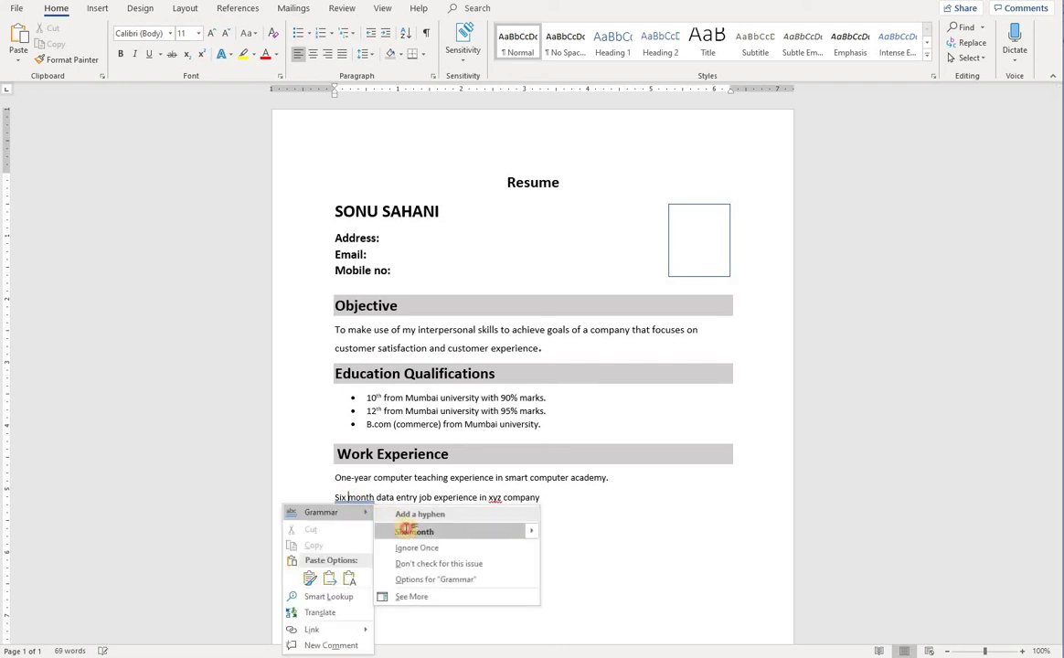
pyautogui.click(394, 526)
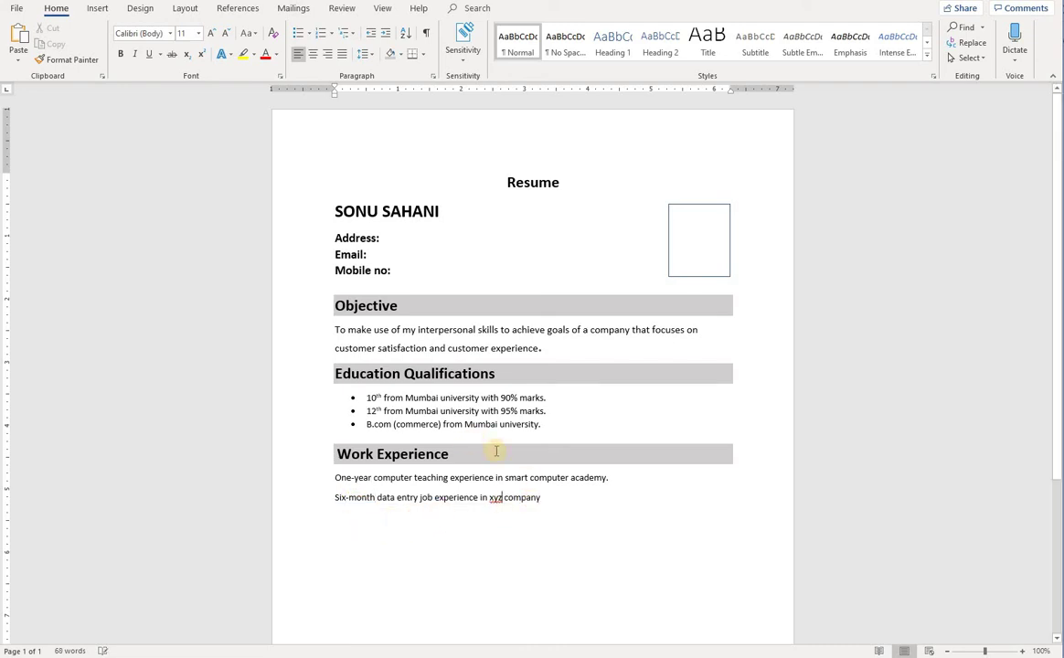
# Make both Work Experience lines bullets and remove the space after the paragraphs
pyautogui.moveTo(558, 498); pyautogui.dragTo(335, 477)
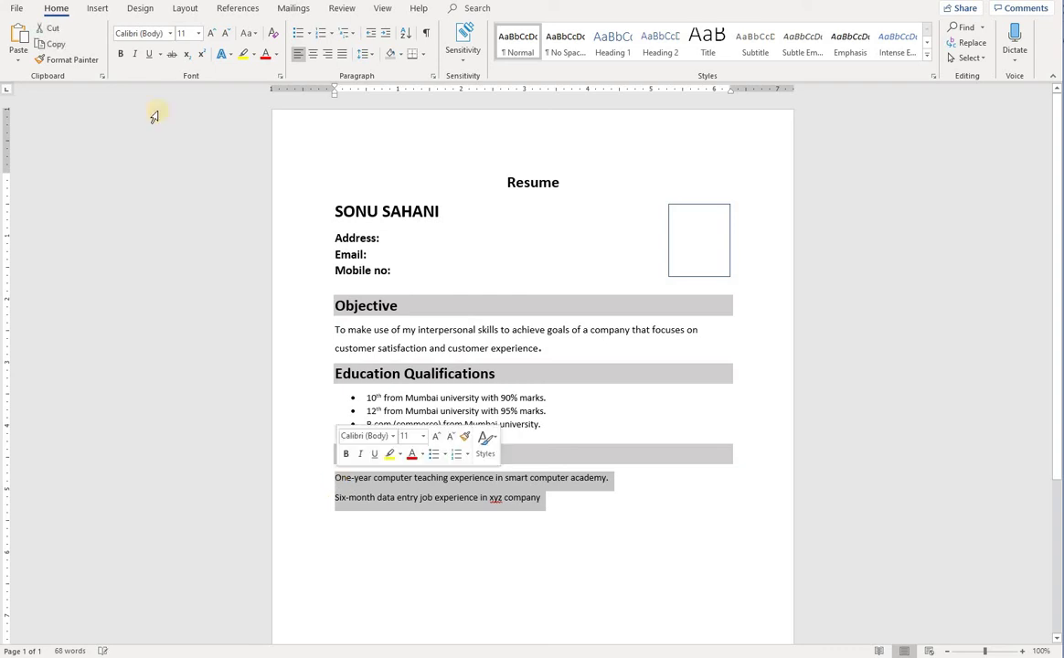
pyautogui.click(299, 33)
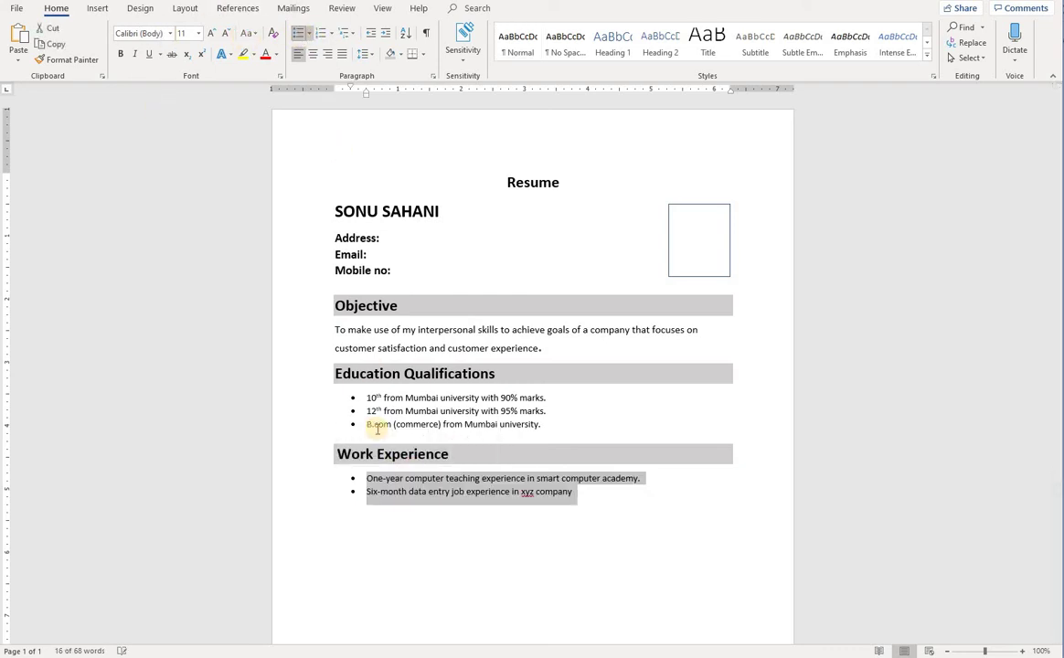
pyautogui.click(363, 54)
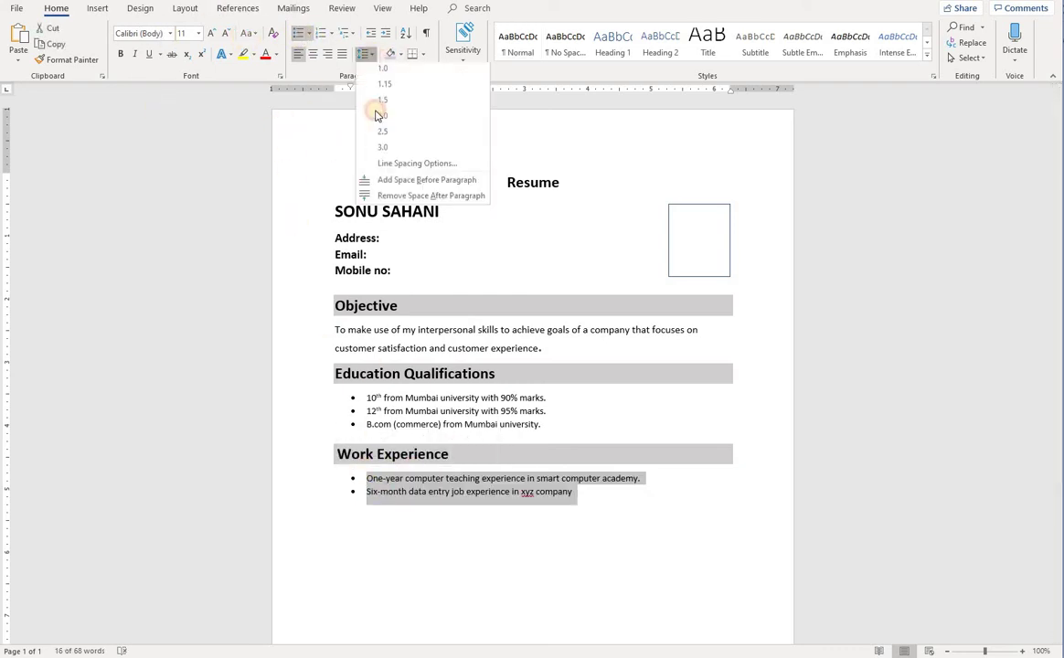
pyautogui.click(391, 200)
# Add an empty unbulleted line below the last Work Experience bullet
pyautogui.click(408, 494)
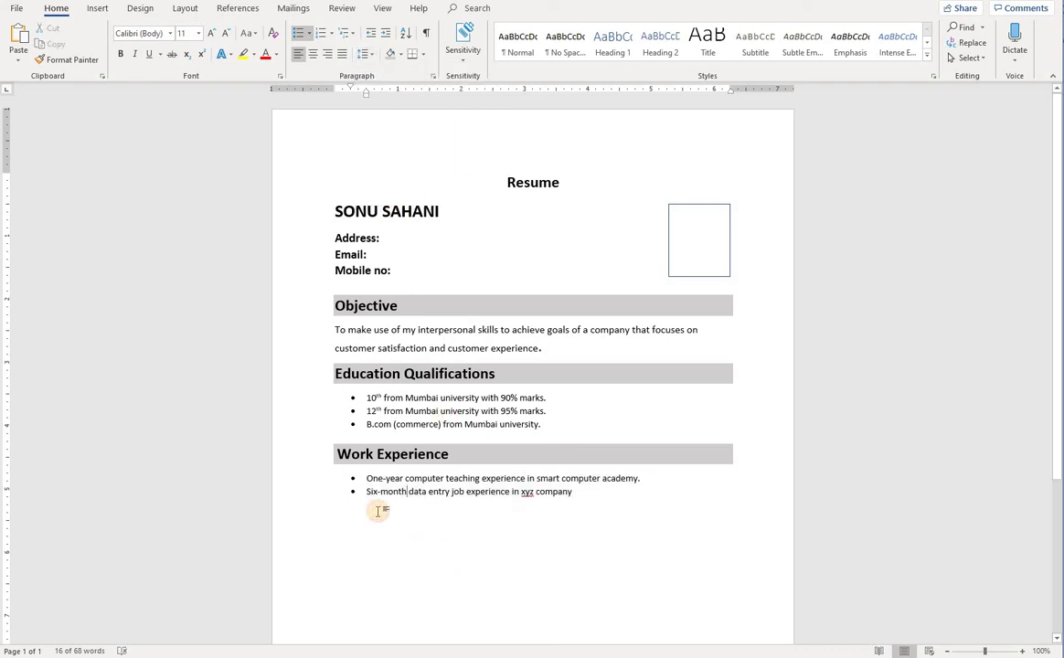
pyautogui.click(582, 493)
pyautogui.press('Return')
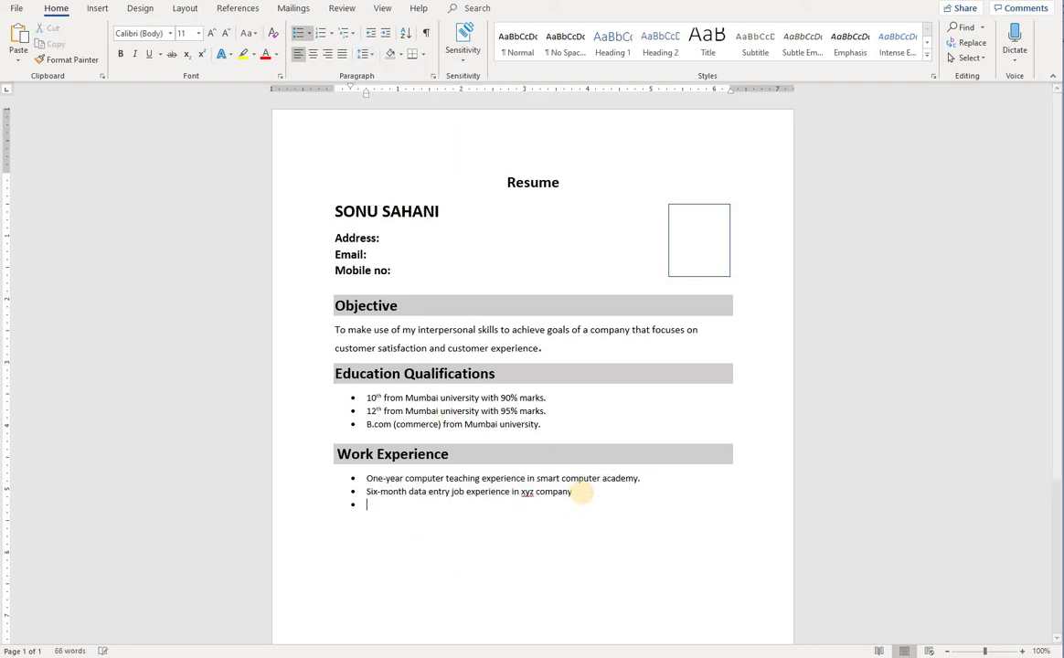
pyautogui.press('Return')
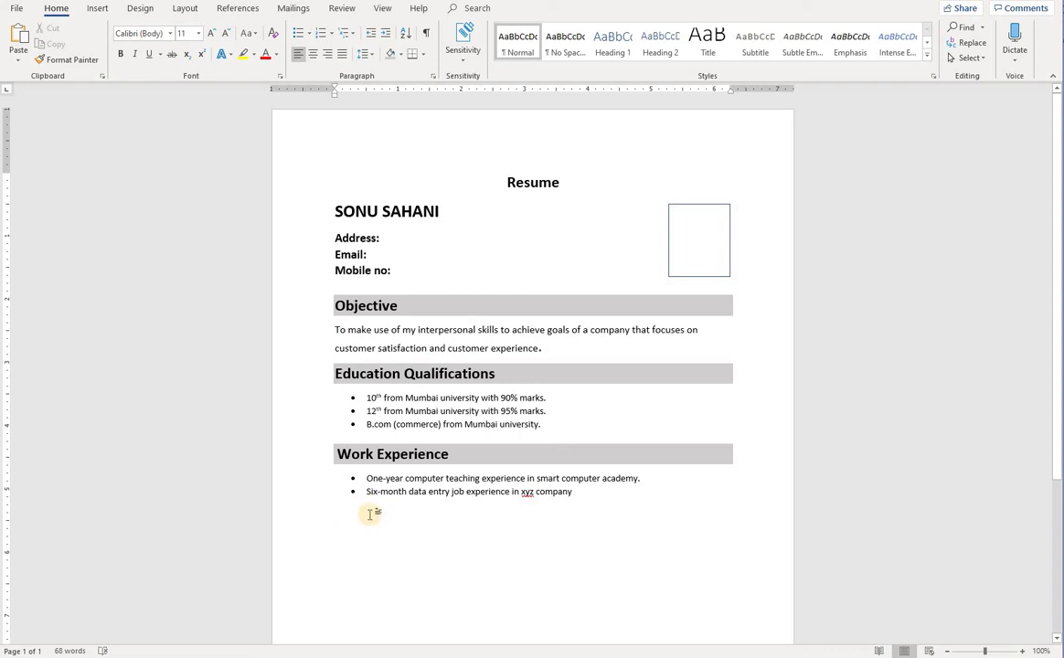
# Type the 'Computer Skills' heading below Work Experience, with a blank line above it
pyautogui.scroll(-1, 340, 518)
pyautogui.scroll(-1, 338, 527)
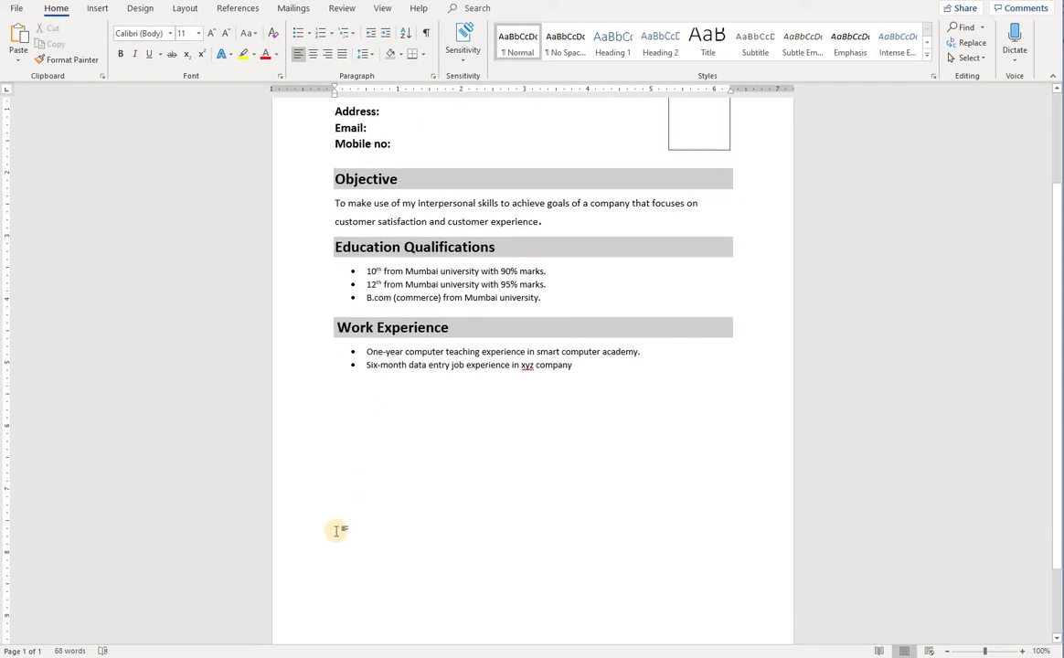
pyautogui.write('Computer')
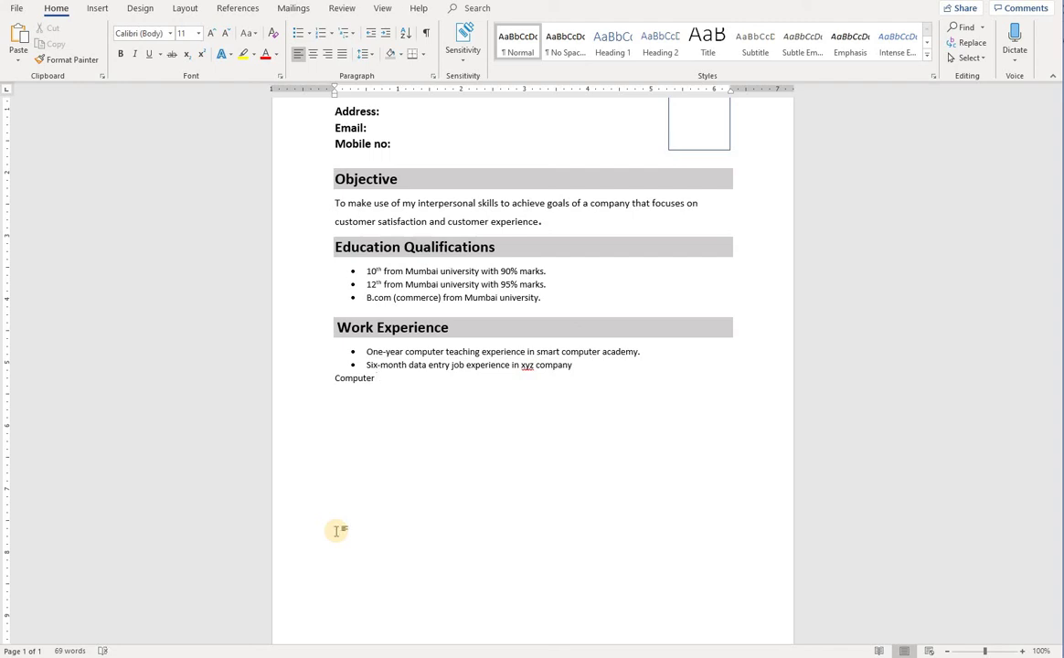
pyautogui.write('Skills')
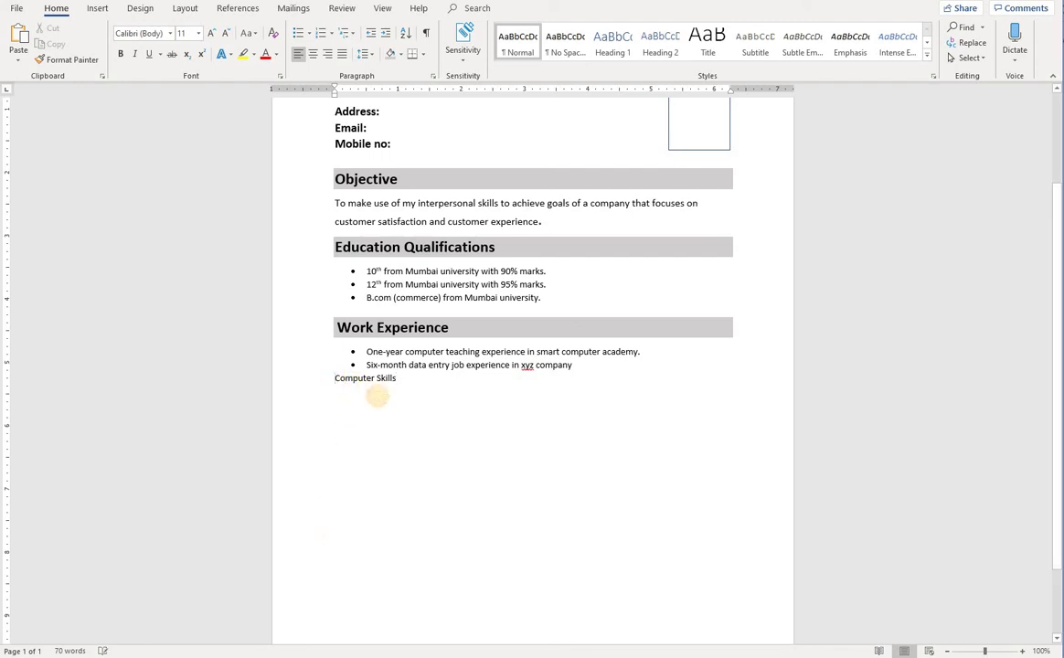
pyautogui.press('Return')
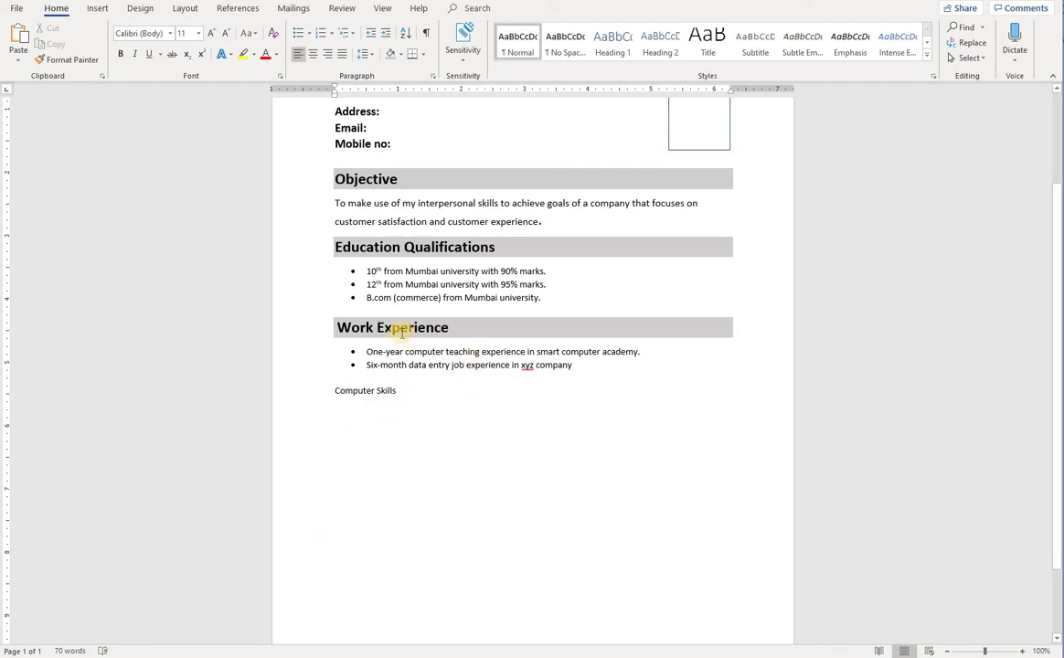
# Copy the Work Experience heading's grey shading and bold onto 'Computer Skills' with Format Painter
pyautogui.click(406, 330)
pyautogui.click(73, 60)
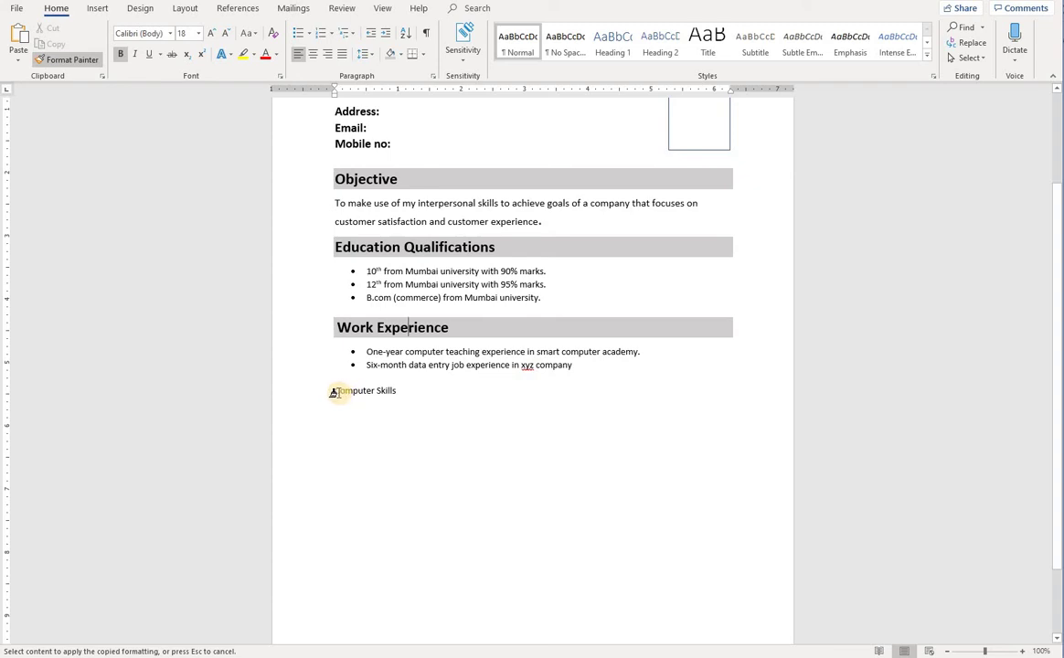
pyautogui.moveTo(335, 393); pyautogui.dragTo(432, 394)
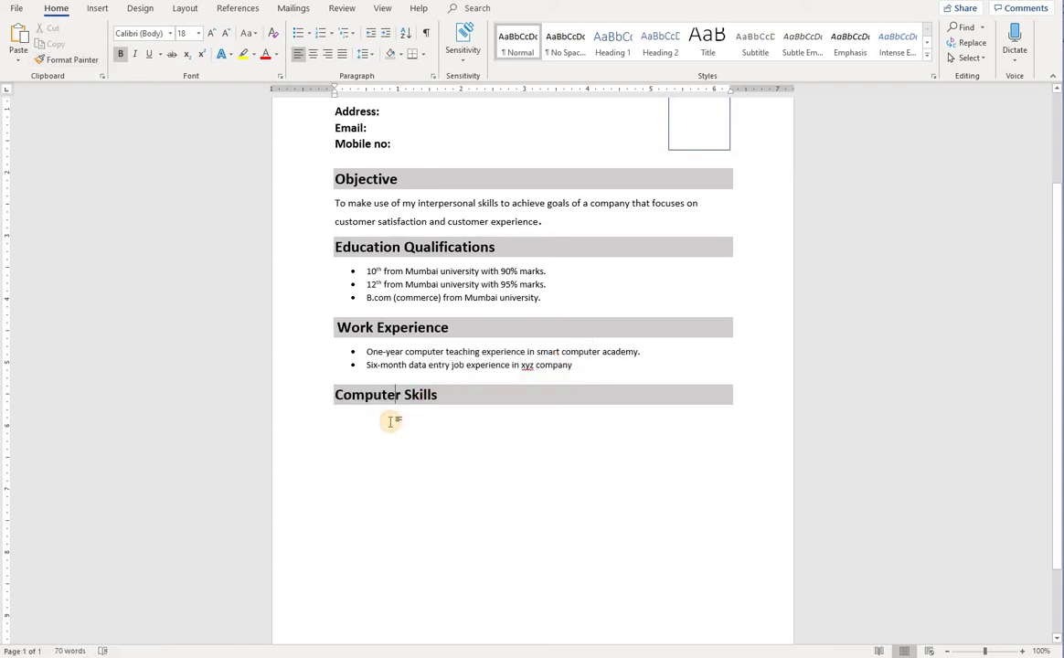
pyautogui.click(352, 424)
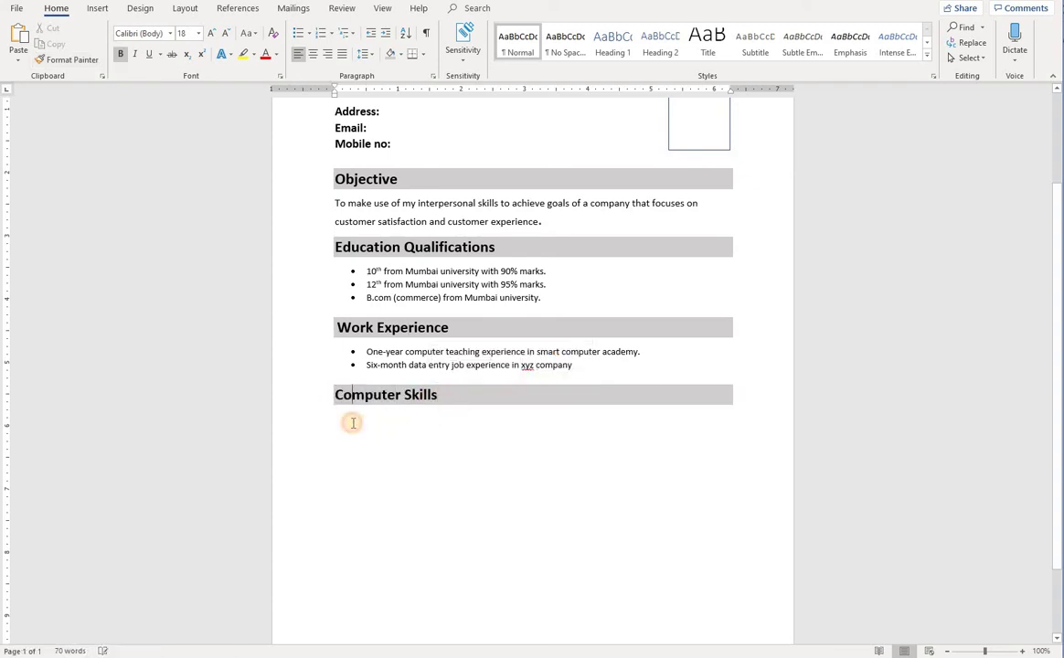
pyautogui.click(352, 423)
pyautogui.scroll(3, 352, 423)
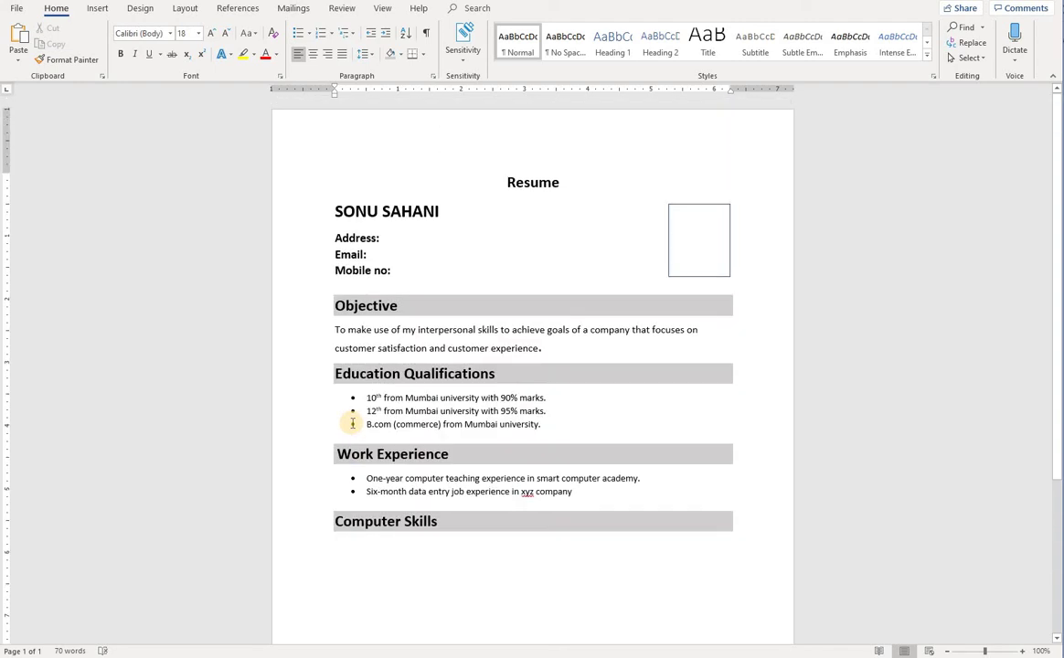
# Type 'Three month basic computer course.', 'Good knowledge of advance excel' and 'Tally erp 9' on separate lines
pyautogui.scroll(-2, 361, 448)
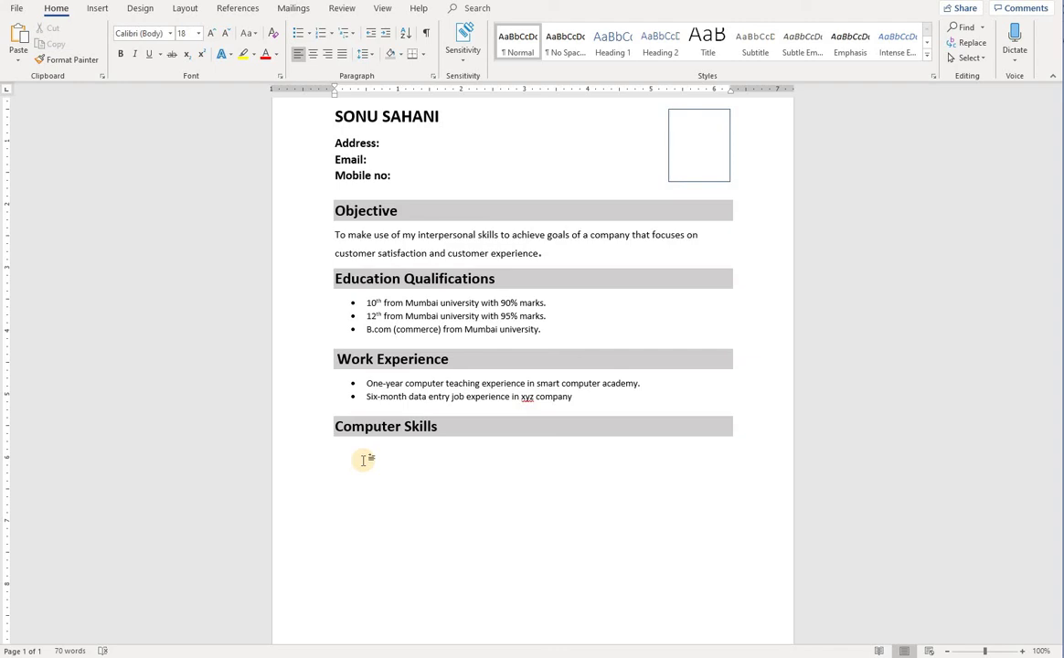
pyautogui.write('Three month ')
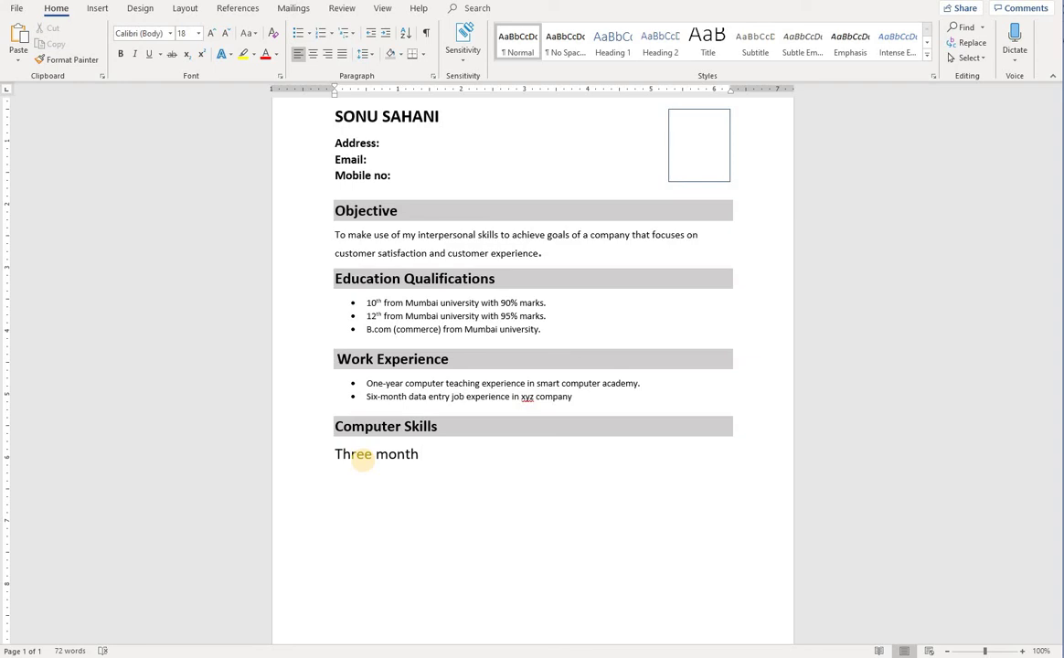
pyautogui.write('basic computer ')
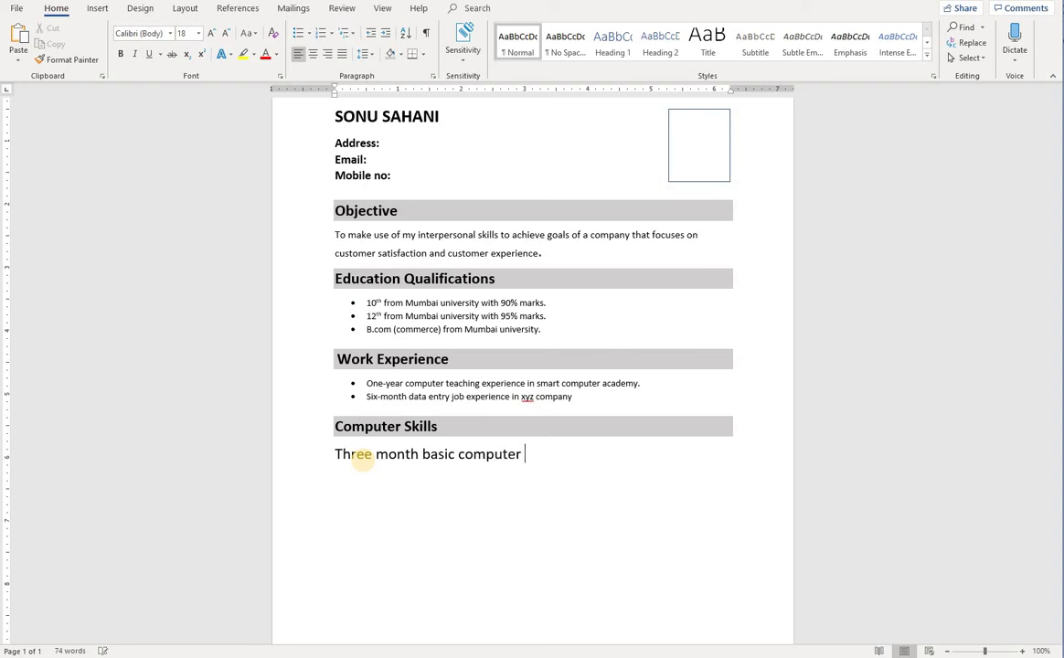
pyautogui.write('course.')
pyautogui.press('Return')
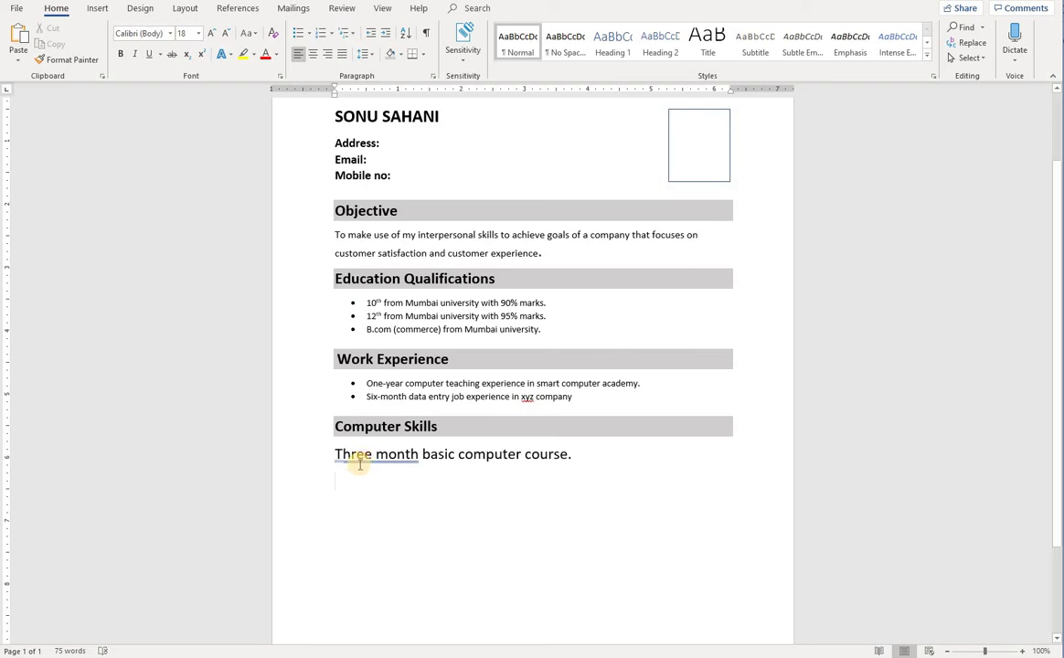
pyautogui.write('Go')
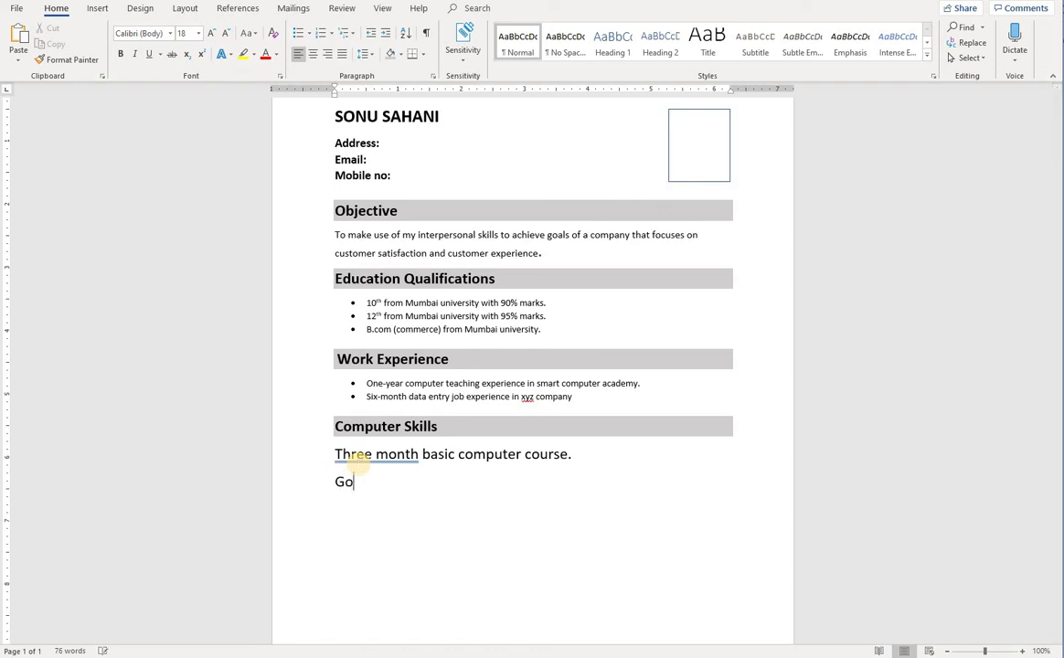
pyautogui.write('od knowleg')
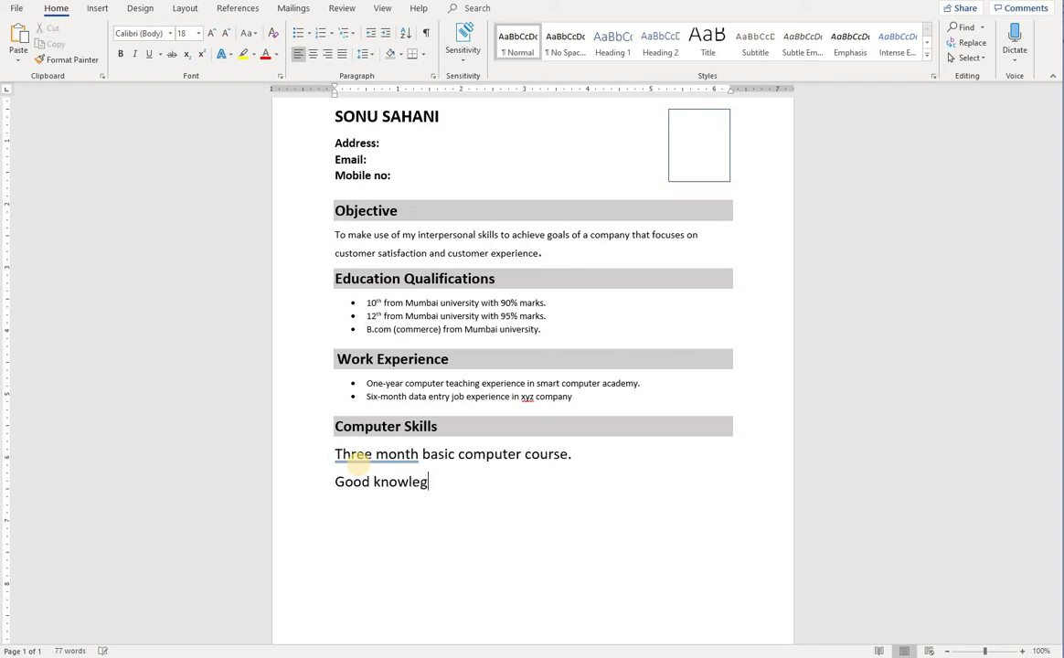
pyautogui.press('BackSpace')
pyautogui.write('dge of advance e')
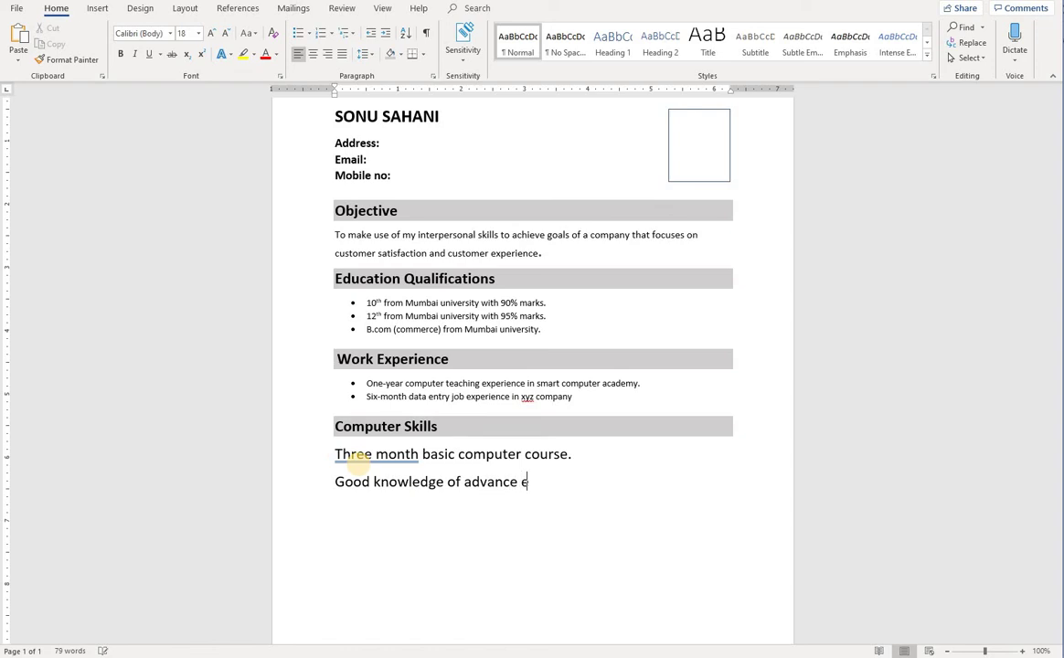
pyautogui.write('xcel')
pyautogui.press('Return')
pyautogui.write('Tally ')
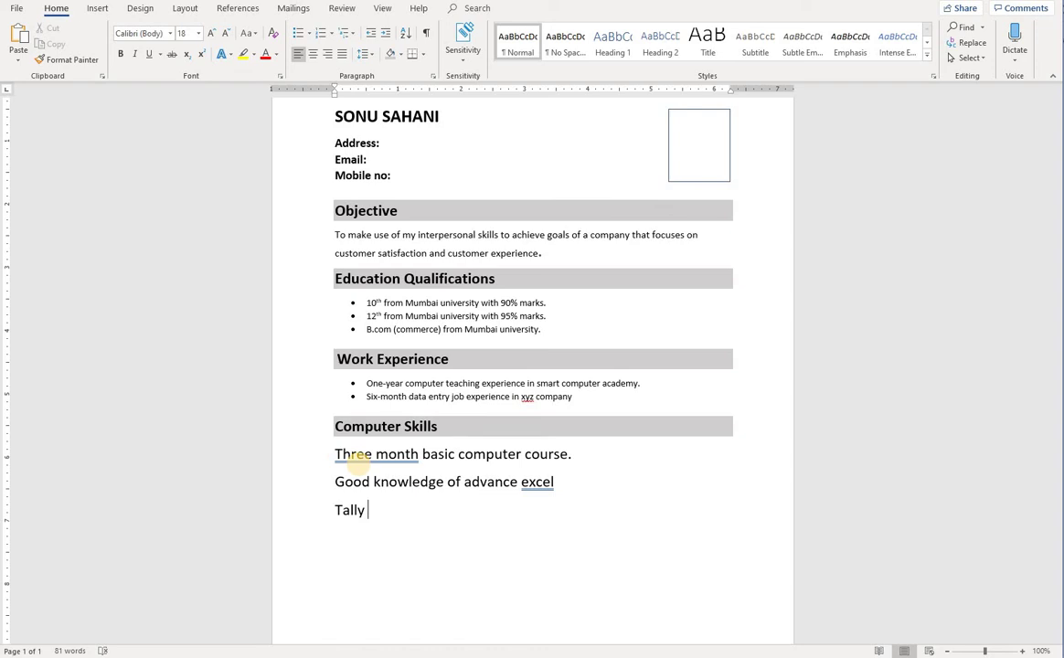
pyautogui.write('erp 9.0')
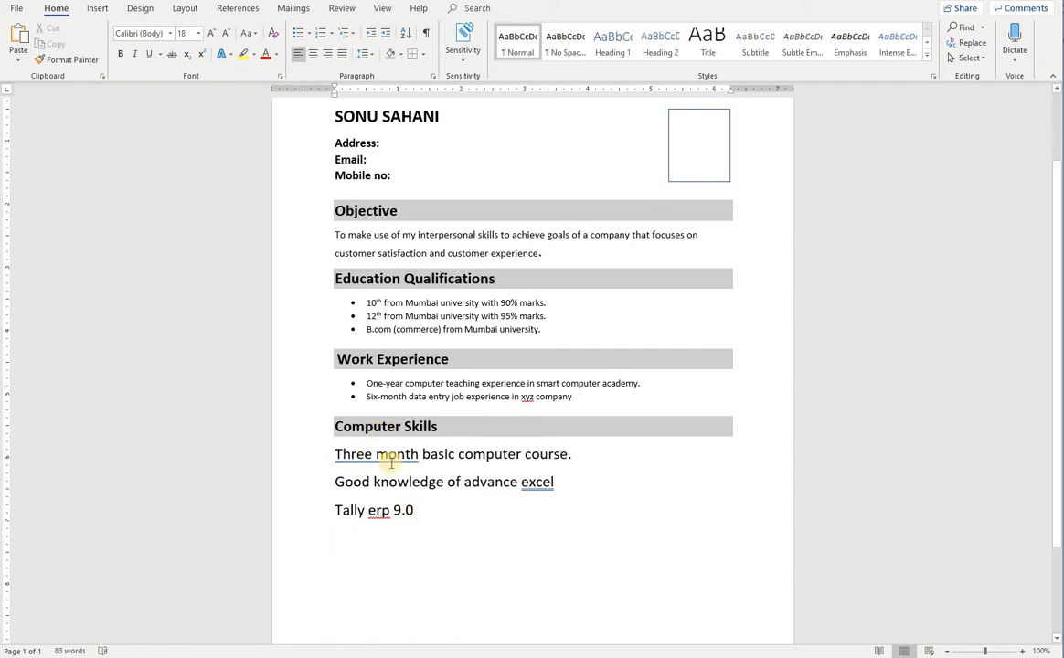
# Finish 'Tally erp 9.0' and accept the 'Three-month' and 'ERP' corrections
pyautogui.click(374, 458)
pyautogui.rightClick(375, 459)
pyautogui.click(448, 495)
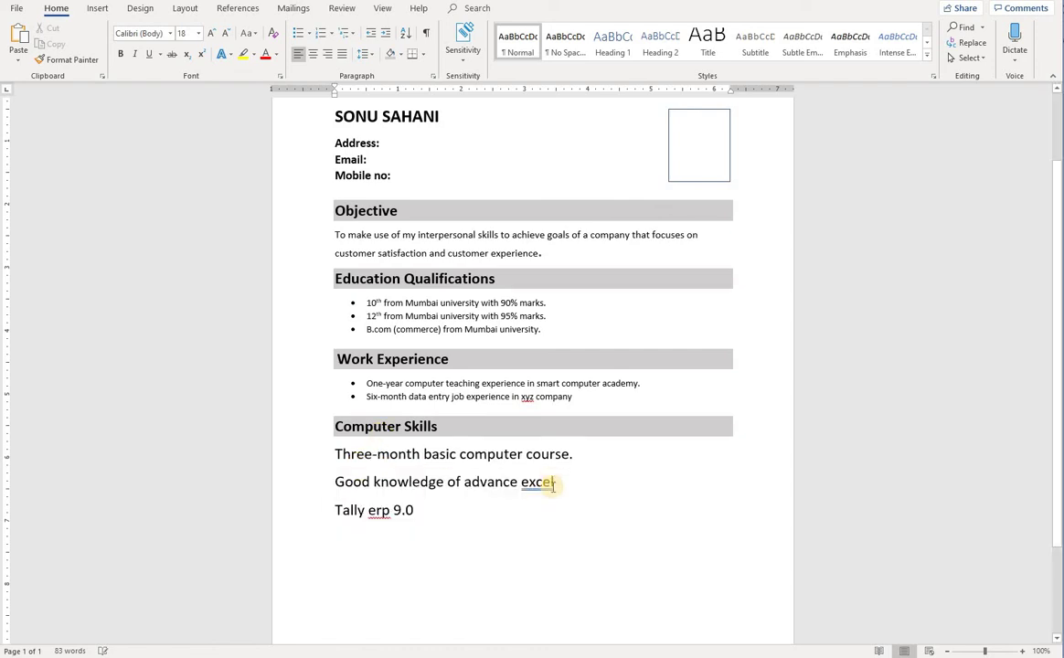
pyautogui.rightClick(532, 483)
pyautogui.click(583, 519)
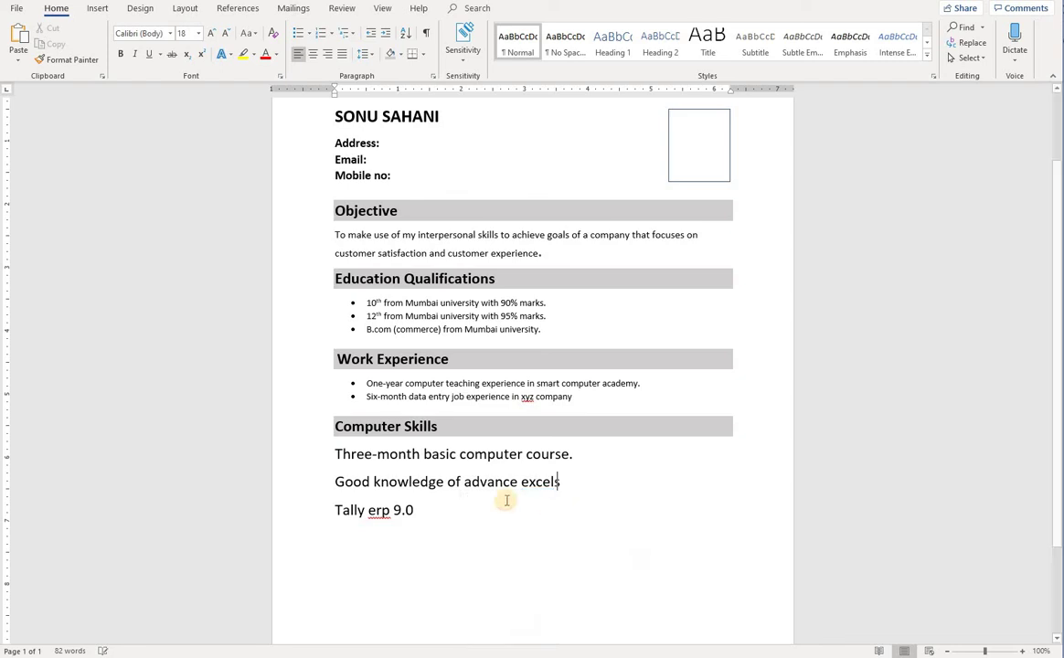
pyautogui.press('BackSpace')
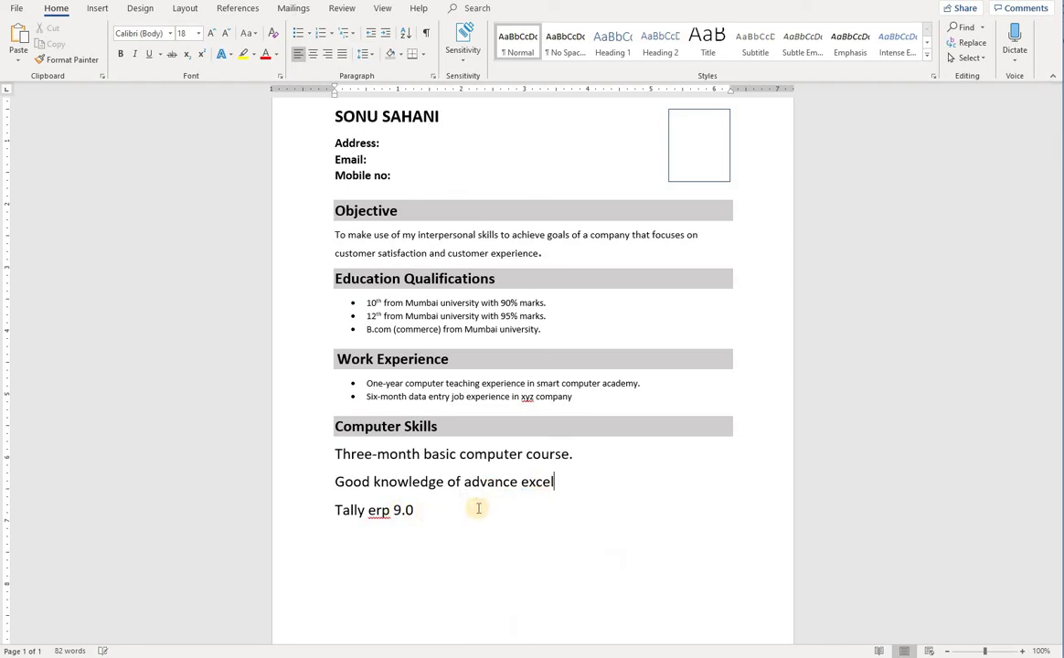
pyautogui.rightClick(379, 511)
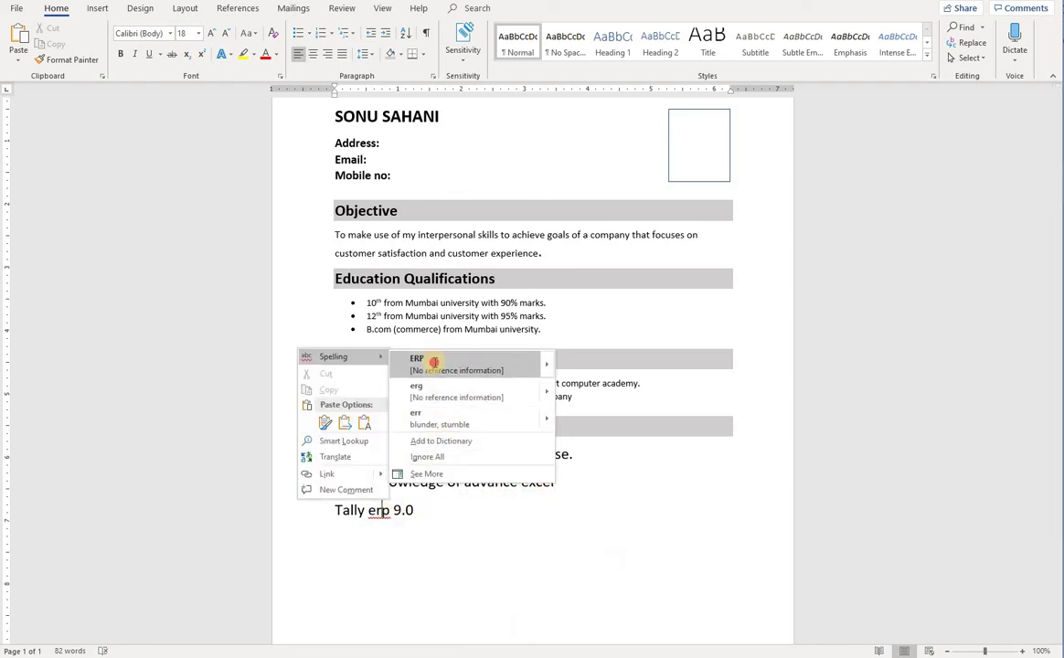
pyautogui.click(434, 361)
# Turn the three Computer Skills lines into a bulleted list
pyautogui.moveTo(426, 512); pyautogui.dragTo(342, 459)
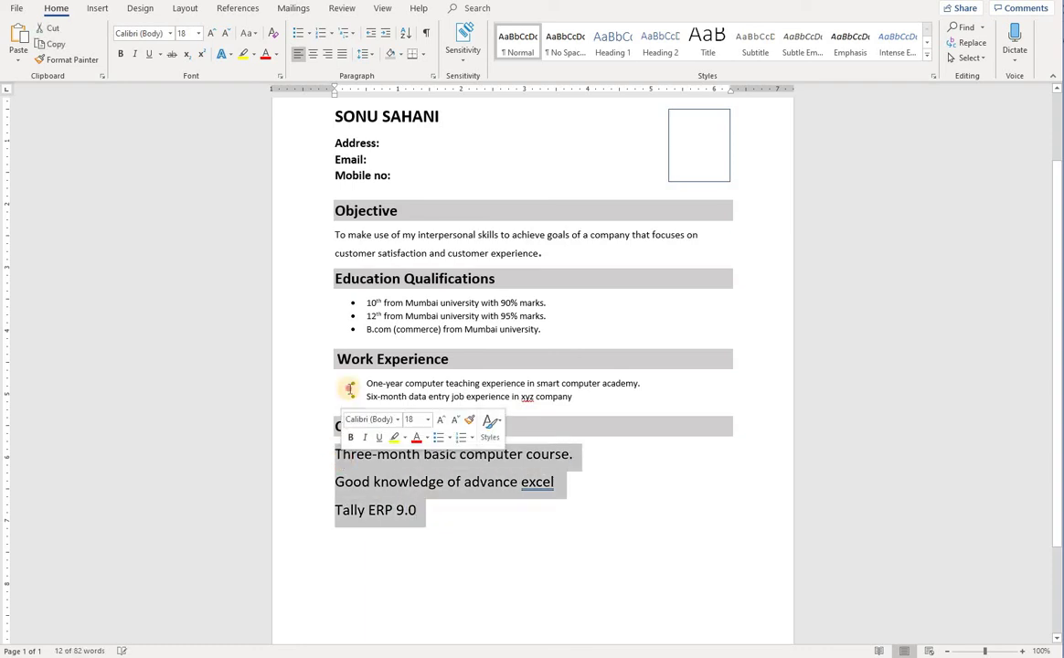
pyautogui.click(404, 455)
pyautogui.moveTo(416, 513); pyautogui.dragTo(334, 446)
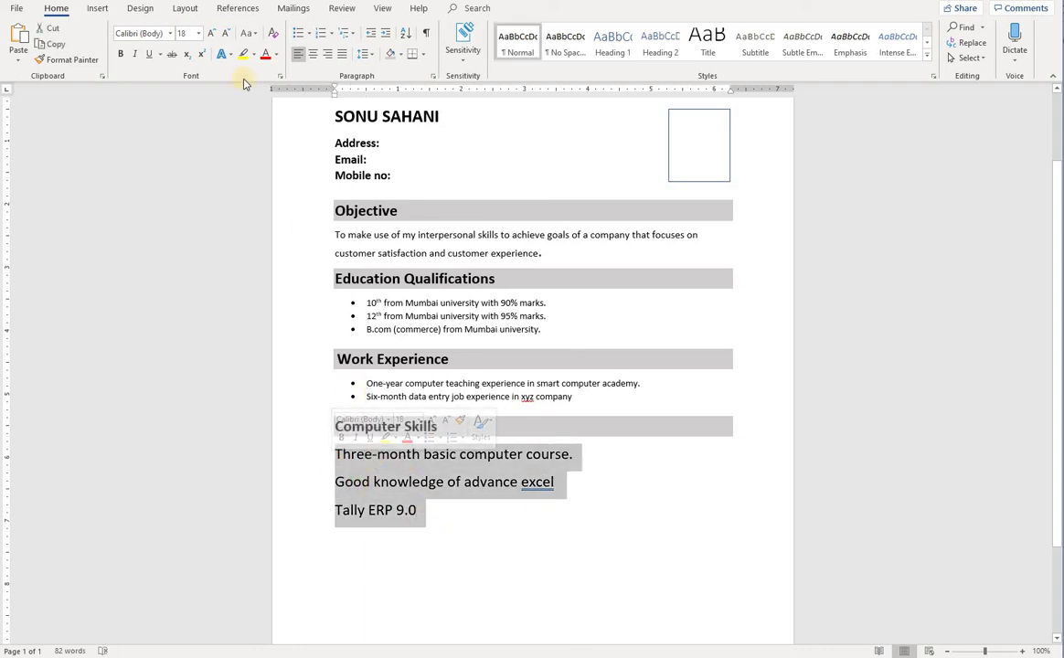
pyautogui.click(298, 33)
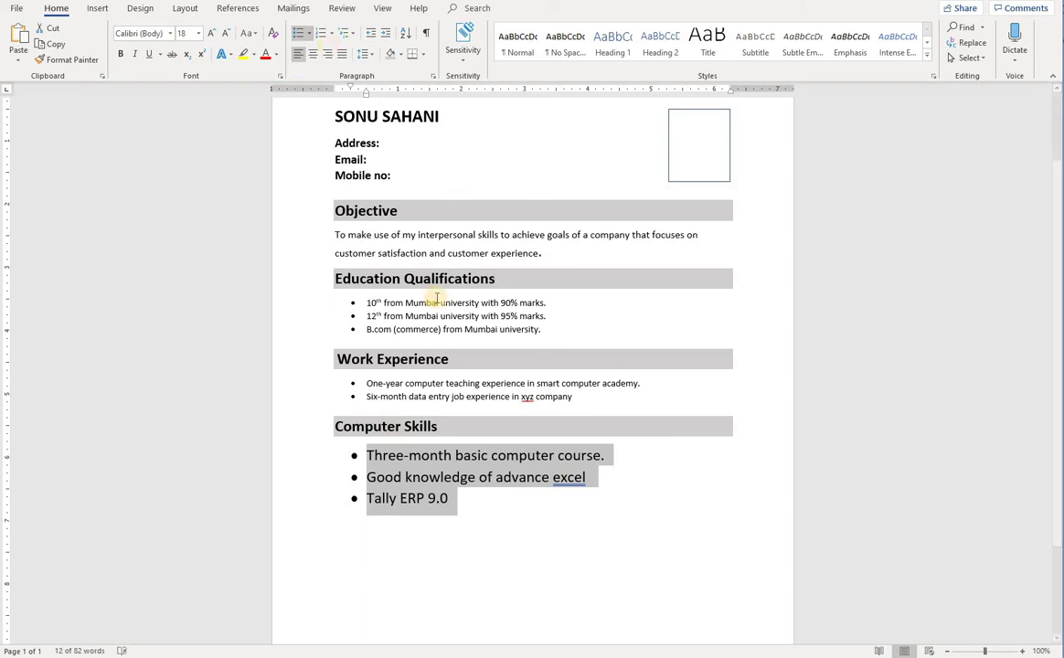
# Format the Computer Skills bullets at 11 pt, matching the Work Experience text via Format Painter
pyautogui.click(408, 397)
pyautogui.keyDown('shift'); pyautogui.click(451, 397); pyautogui.keyUp('shift')
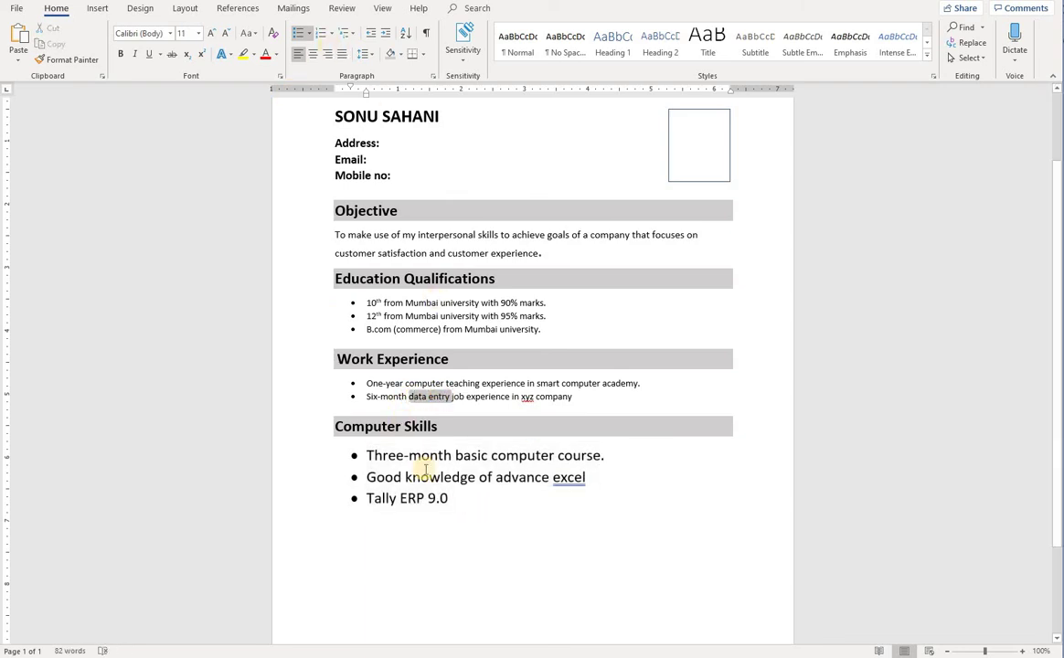
pyautogui.click(66, 61)
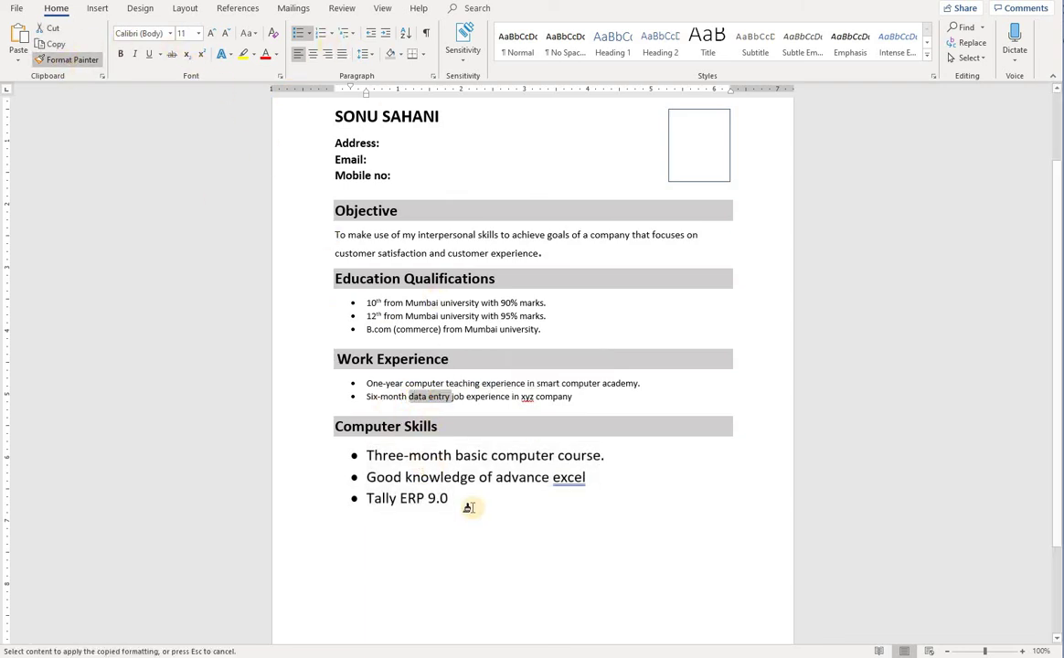
pyautogui.moveTo(448, 498); pyautogui.dragTo(369, 452)
pyautogui.click(410, 499)
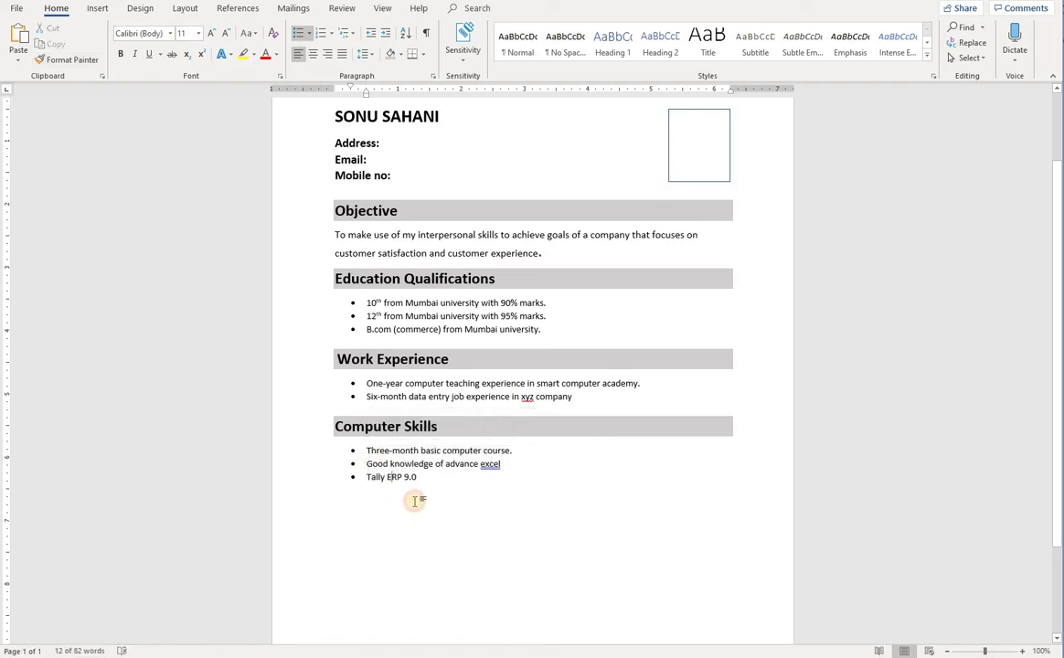
pyautogui.click(371, 499)
# Add an empty unbulleted line below 'Tally ERP 9.0' and change 'excel' to 'excels'
pyautogui.scroll(1, 374, 501)
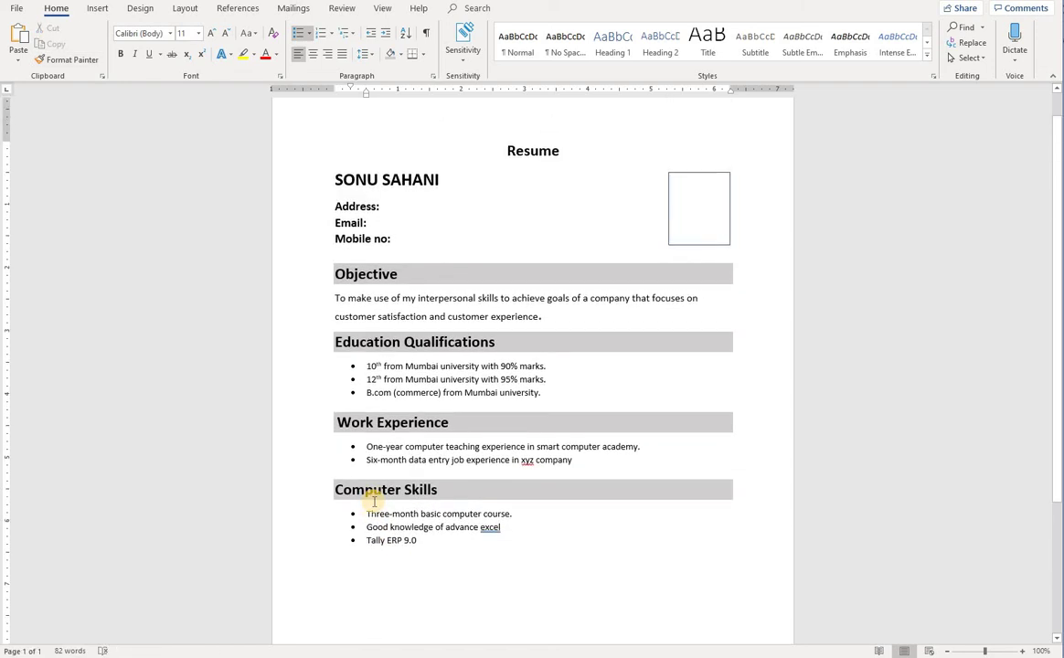
pyautogui.scroll(-2, 372, 505)
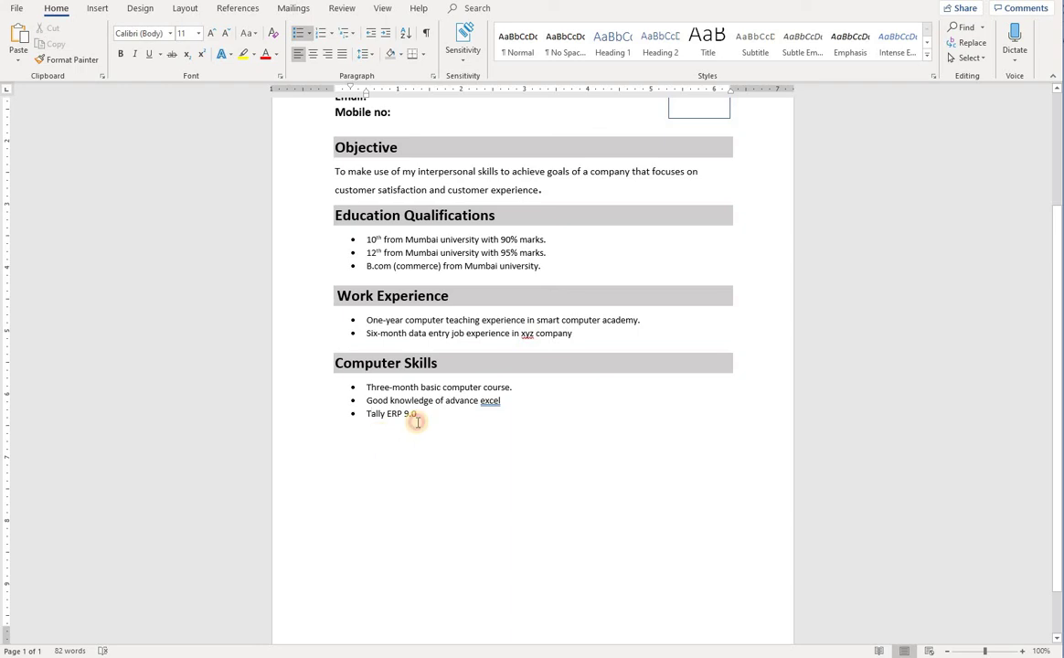
pyautogui.click(421, 419)
pyautogui.press('Return')
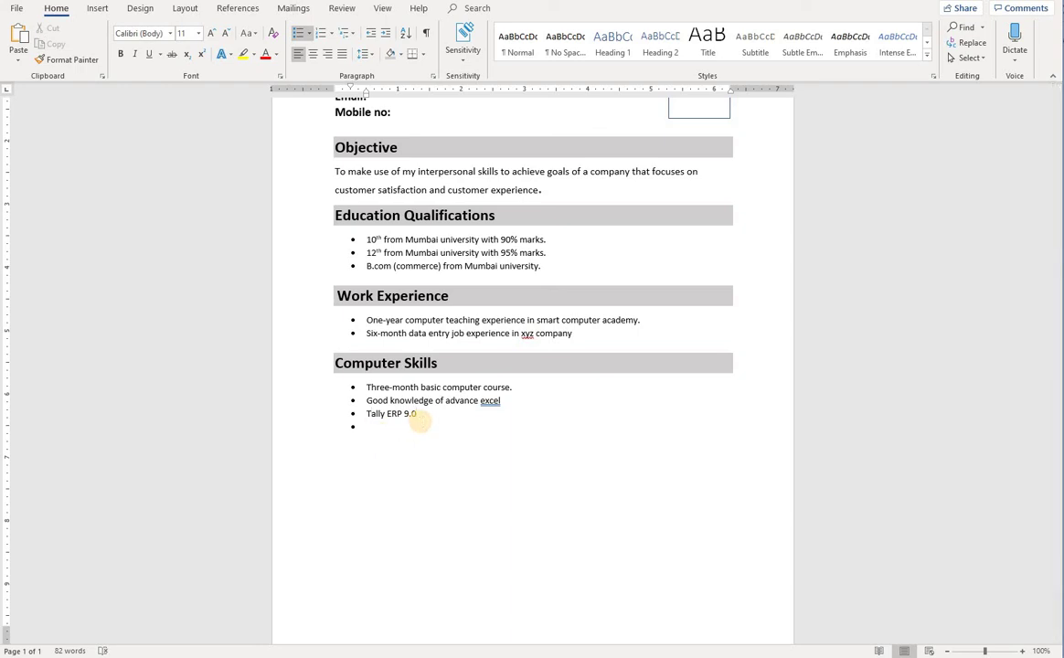
pyautogui.press('BackSpace')
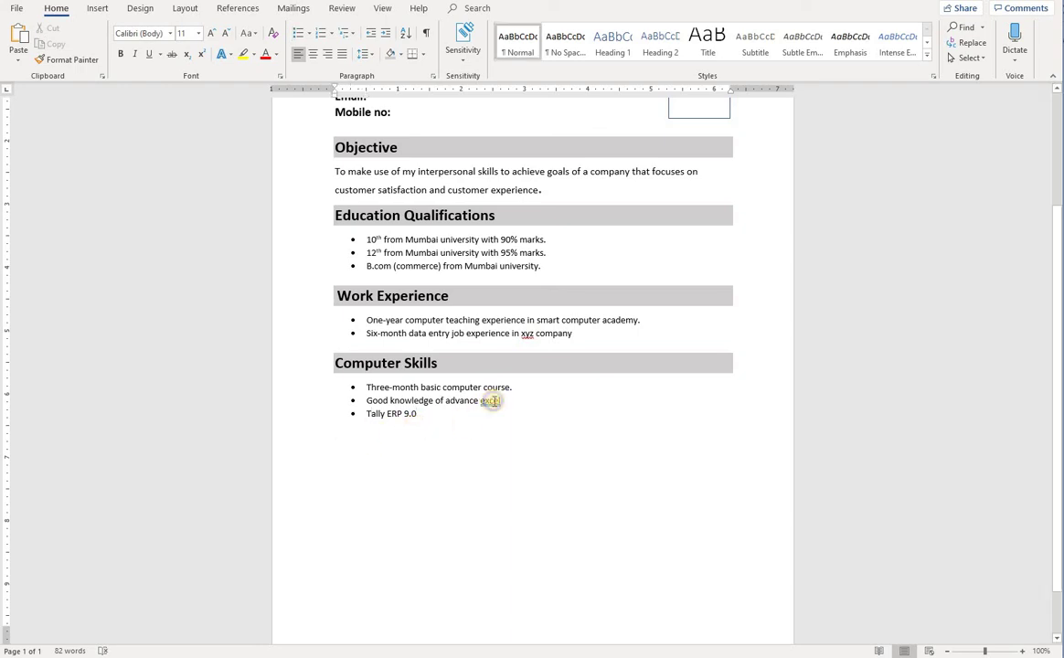
pyautogui.rightClick(491, 401)
pyautogui.click(549, 433)
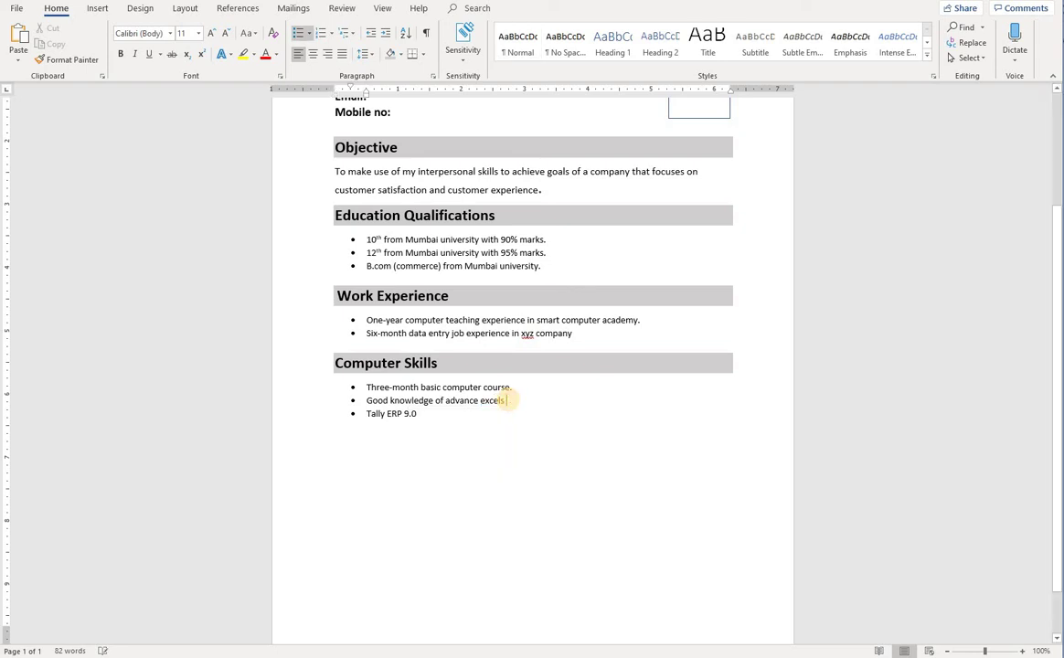
pyautogui.click(338, 442)
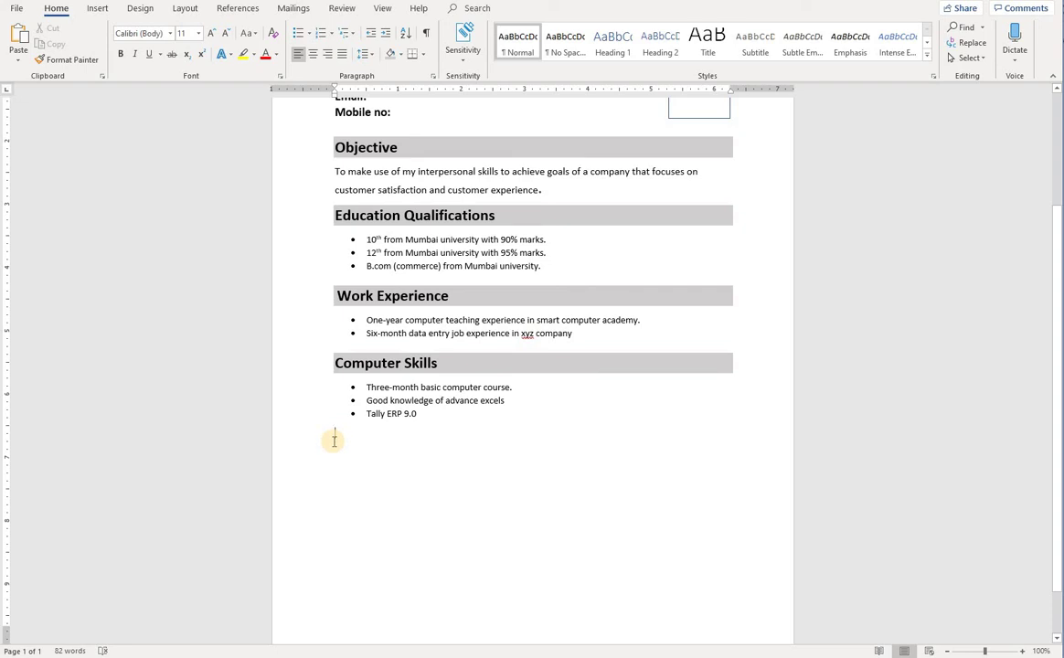
# Type 'Personal Detail' below the list and give it the Computer Skills heading's grey, bold format
pyautogui.click(334, 441)
pyautogui.write('Per')
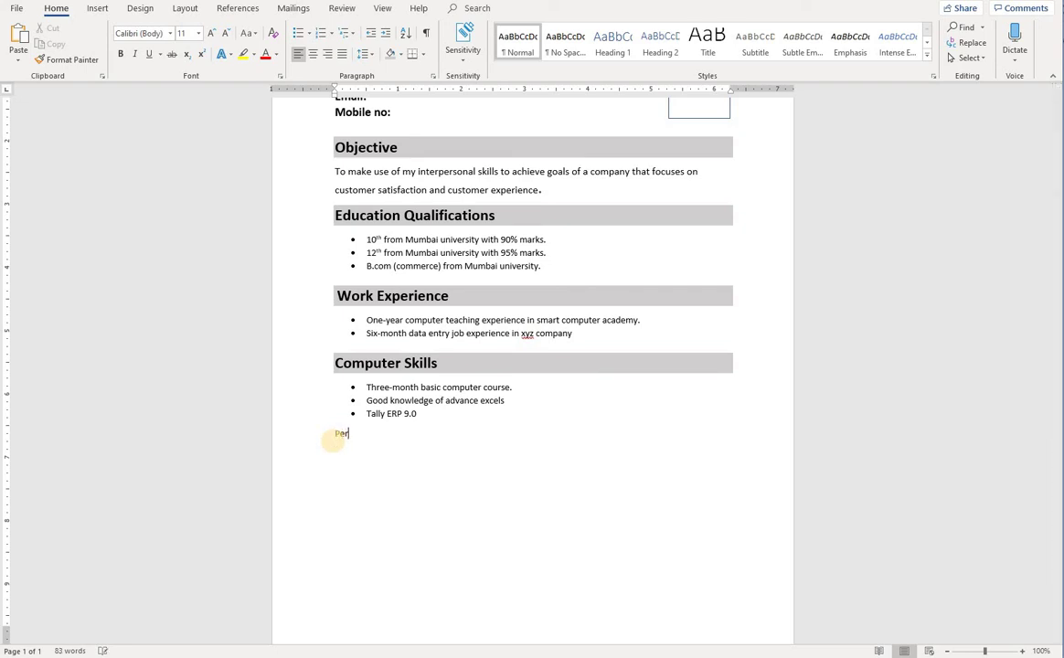
pyautogui.write('sonal Detail')
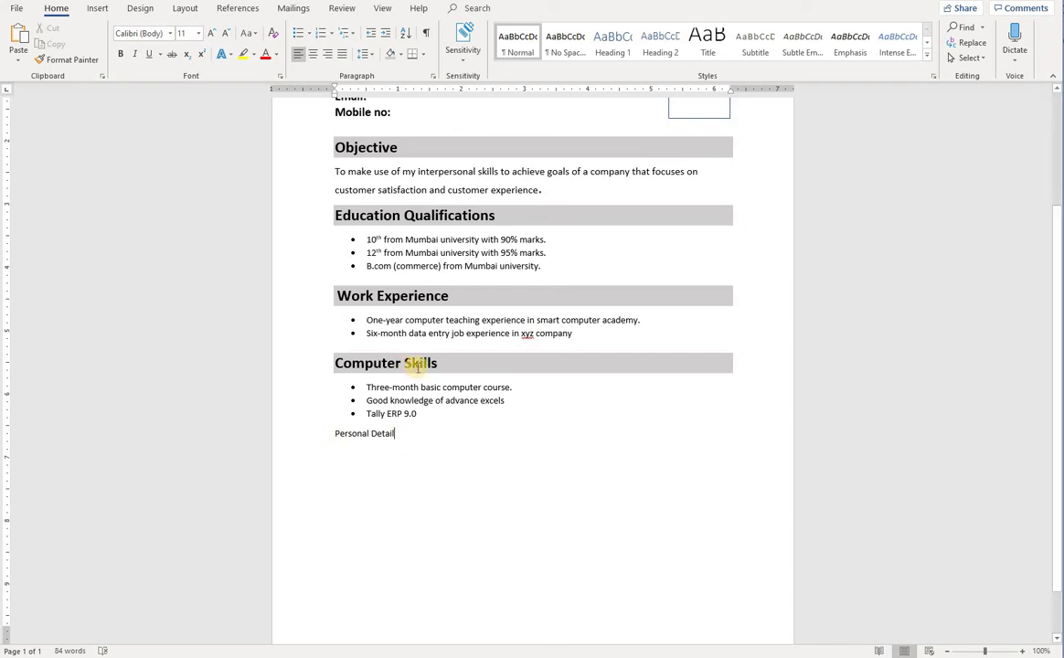
pyautogui.tripleClick(394, 361)
pyautogui.click(85, 59)
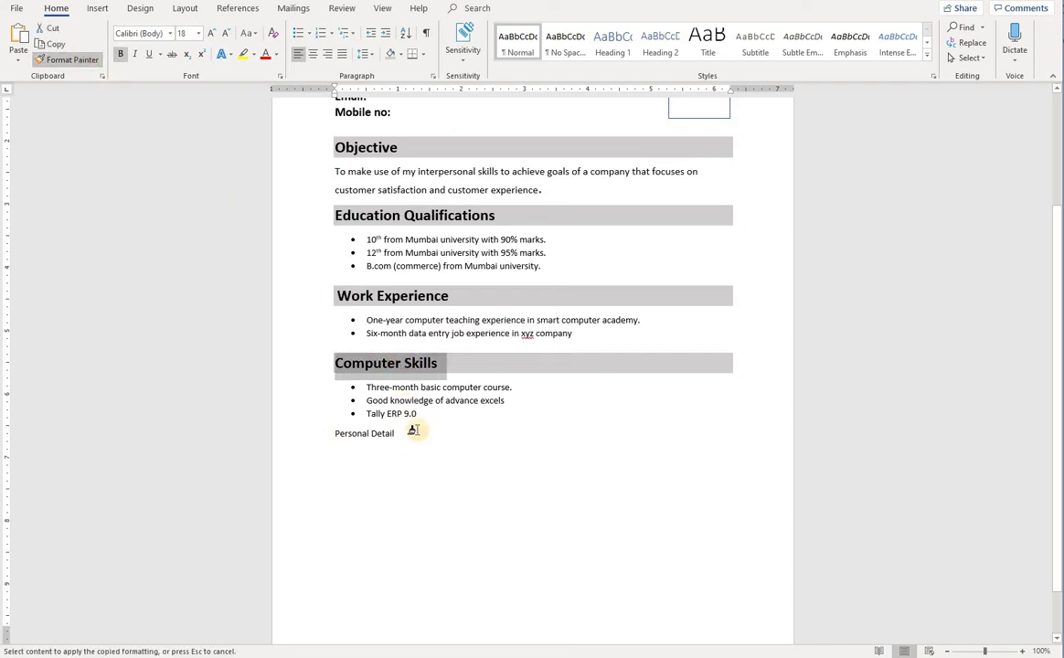
pyautogui.moveTo(418, 430)
pyautogui.mouseDown()
pyautogui.moveTo(340, 435)
pyautogui.moveTo(375, 471)
pyautogui.mouseUp()
pyautogui.click(356, 480)
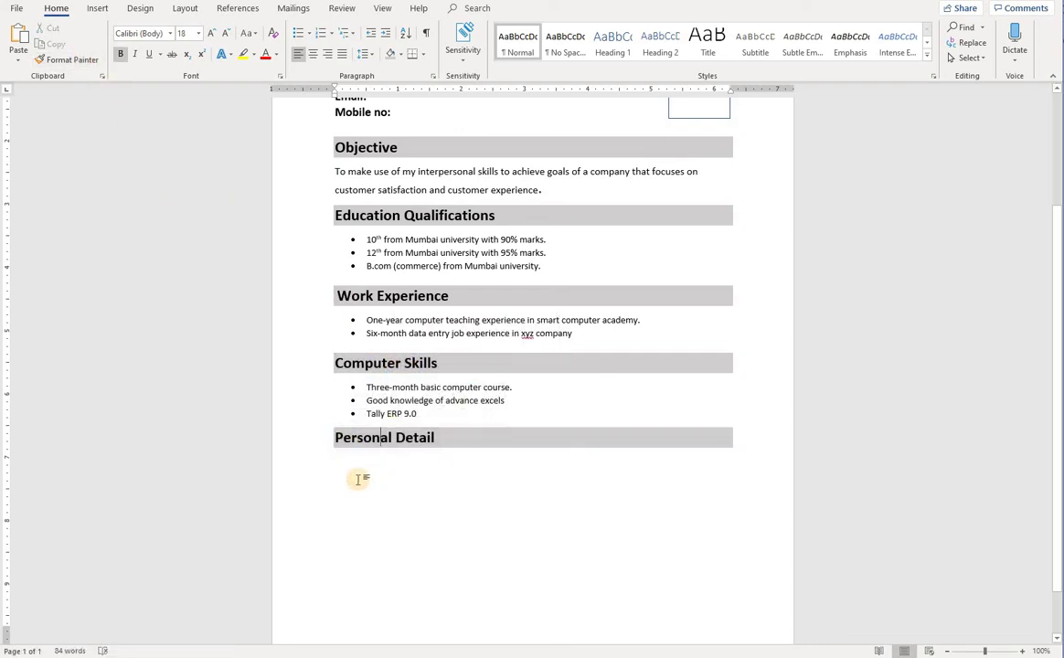
pyautogui.click(349, 470)
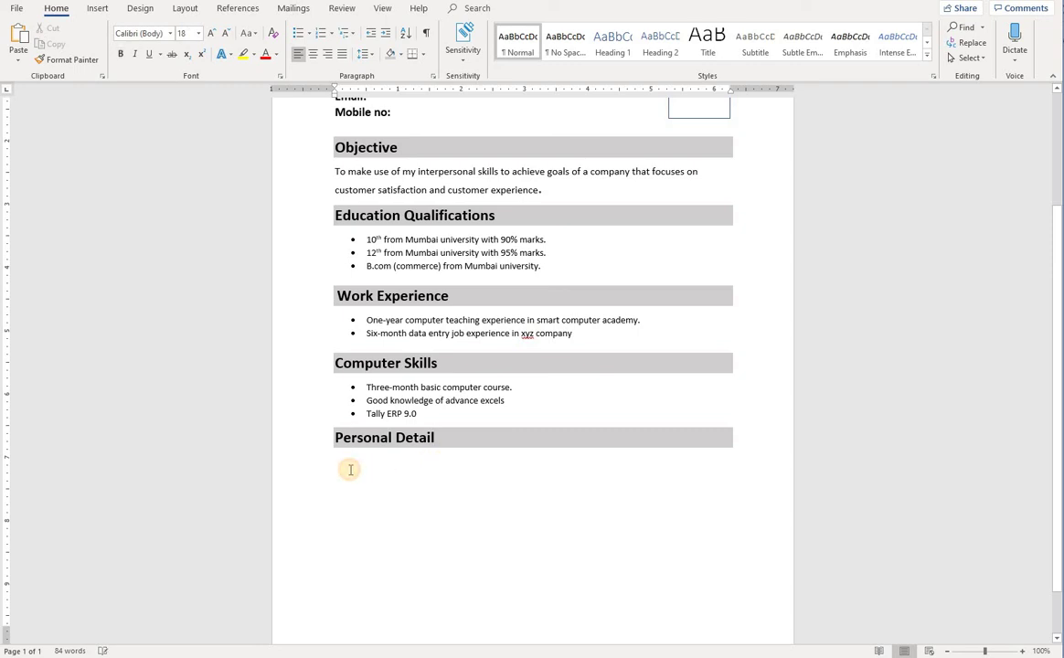
# Enter 'Father name :' followed by the father's name under Personal Detail
pyautogui.scroll(3, 350, 470)
pyautogui.scroll(-4, 352, 471)
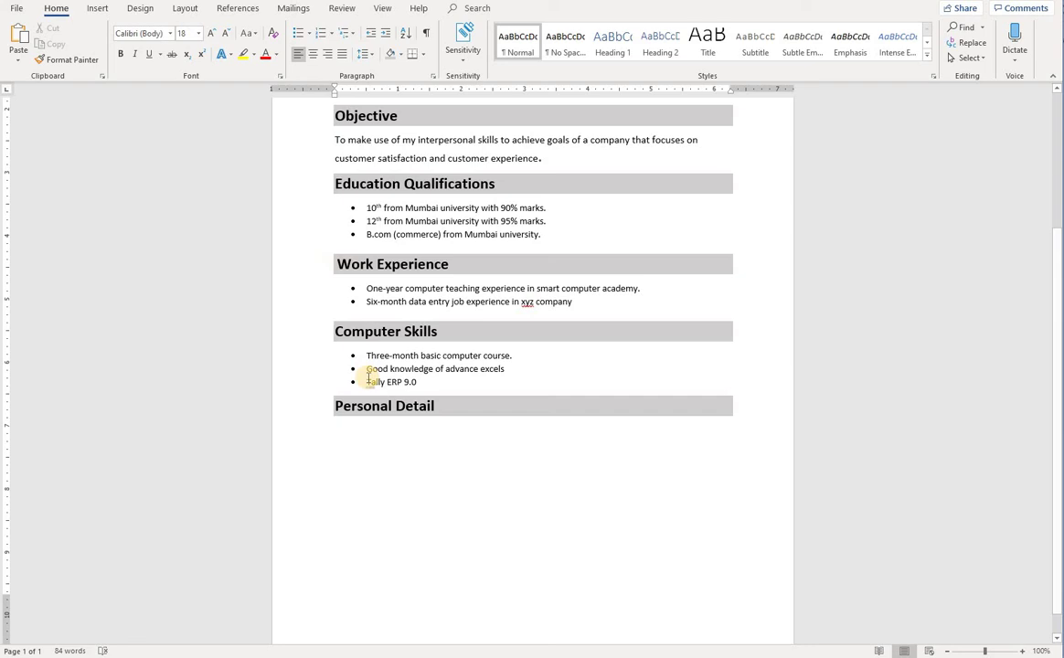
pyautogui.write('ate')
pyautogui.press('BackSpace')
pyautogui.press('BackSpace')
pyautogui.press('BackSpace')
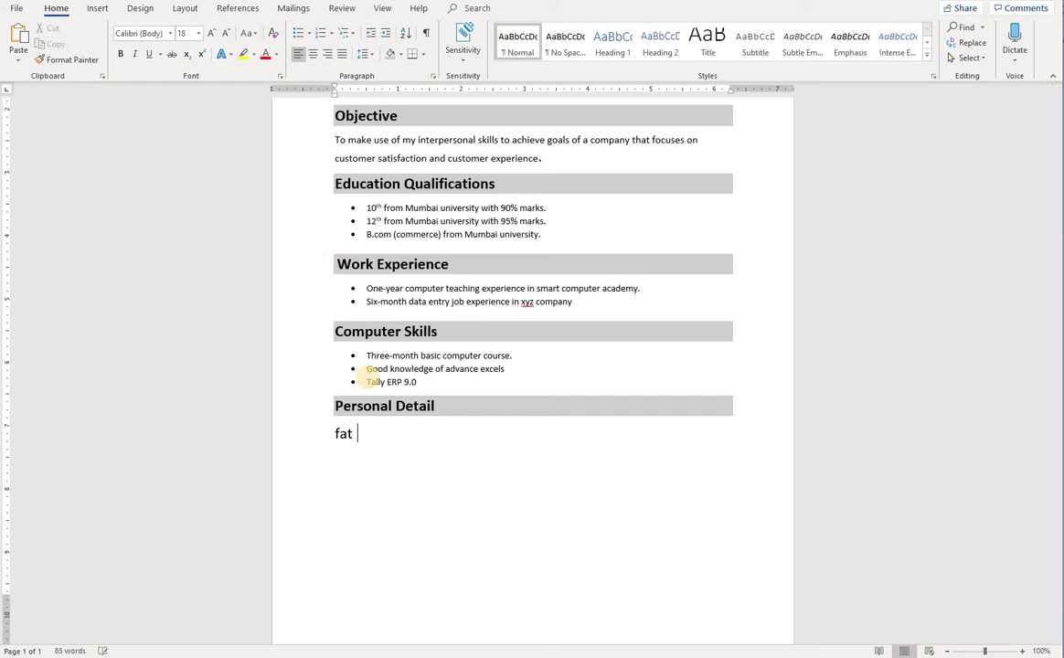
pyautogui.press('BackSpace')
pyautogui.write('Father name')
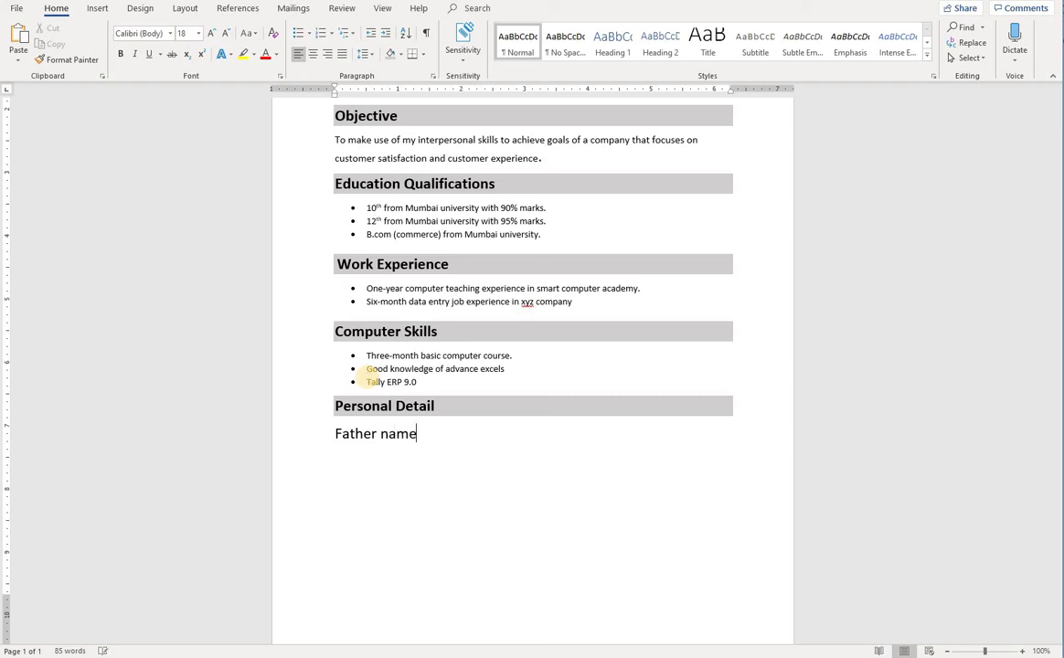
pyautogui.press('BackSpace')
pyautogui.press('BackSpace')
pyautogui.press('BackSpace')
pyautogui.press('BackSpace')
pyautogui.write('na')
pyautogui.press('BackSpace')
pyautogui.press('BackSpace')
pyautogui.press('BackSpace')
pyautogui.press('BackSpace')
pyautogui.press('BackSpace')
pyautogui.press('BackSpace')
pyautogui.press('BackSpace')
pyautogui.press('BackSpace')
pyautogui.press('BackSpace')
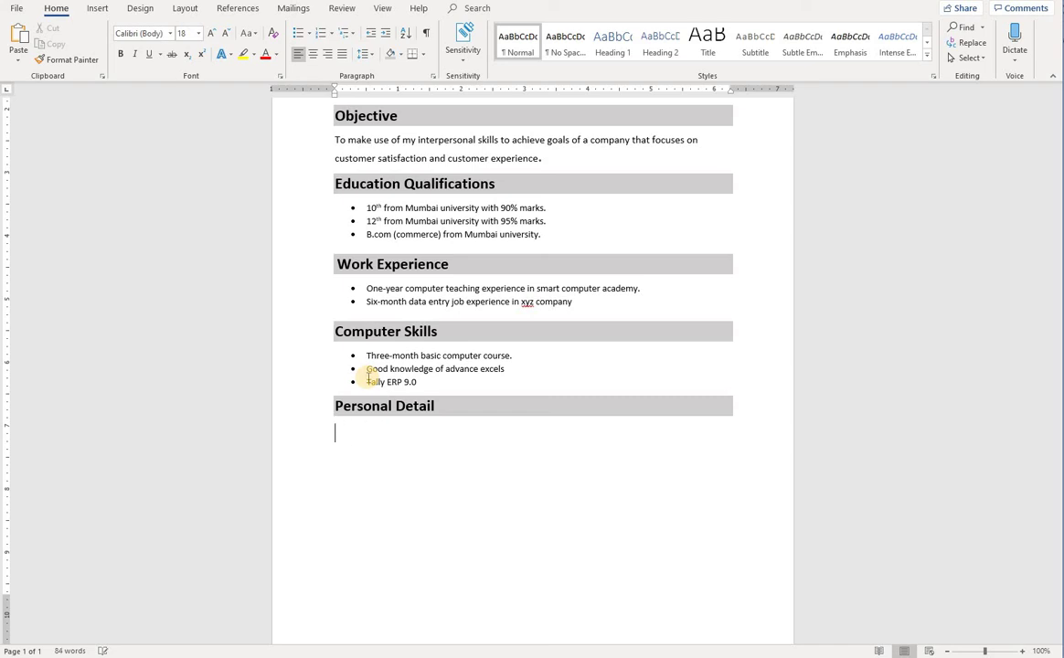
pyautogui.write('Father name')
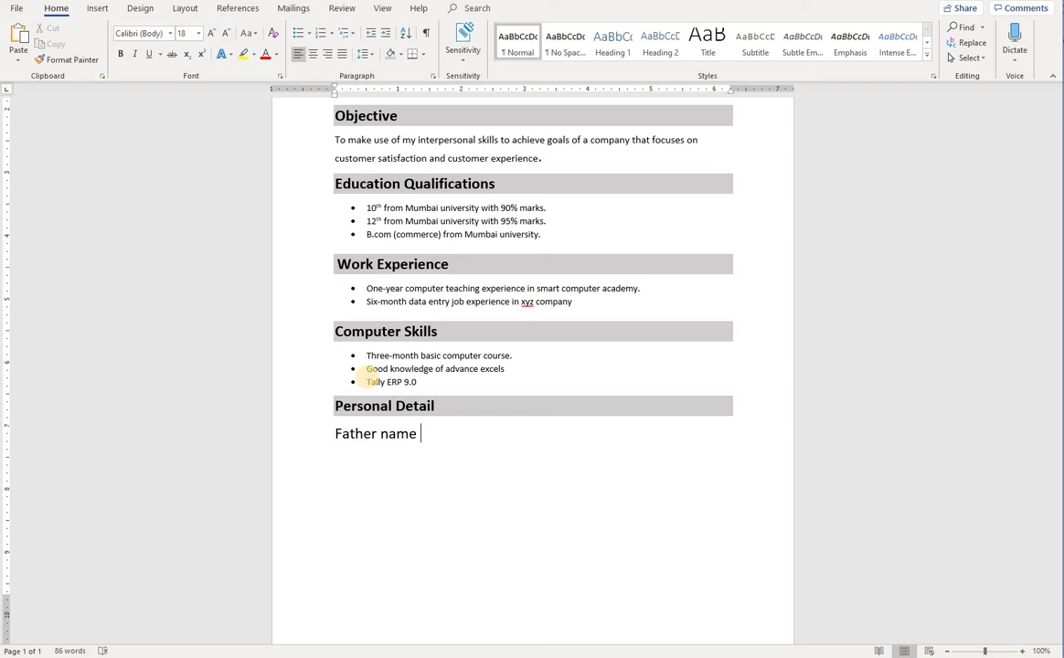
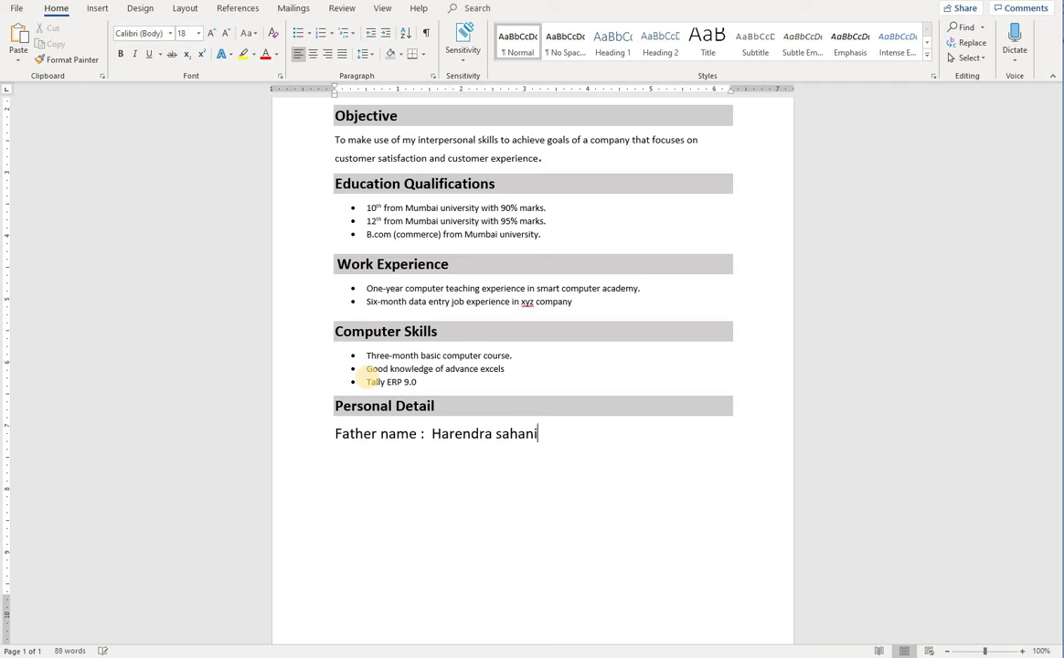
pyautogui.press('Return')
# Add empty 'Date of birth :' and 'Gender :' labels, then start a new line
pyautogui.write('date of')
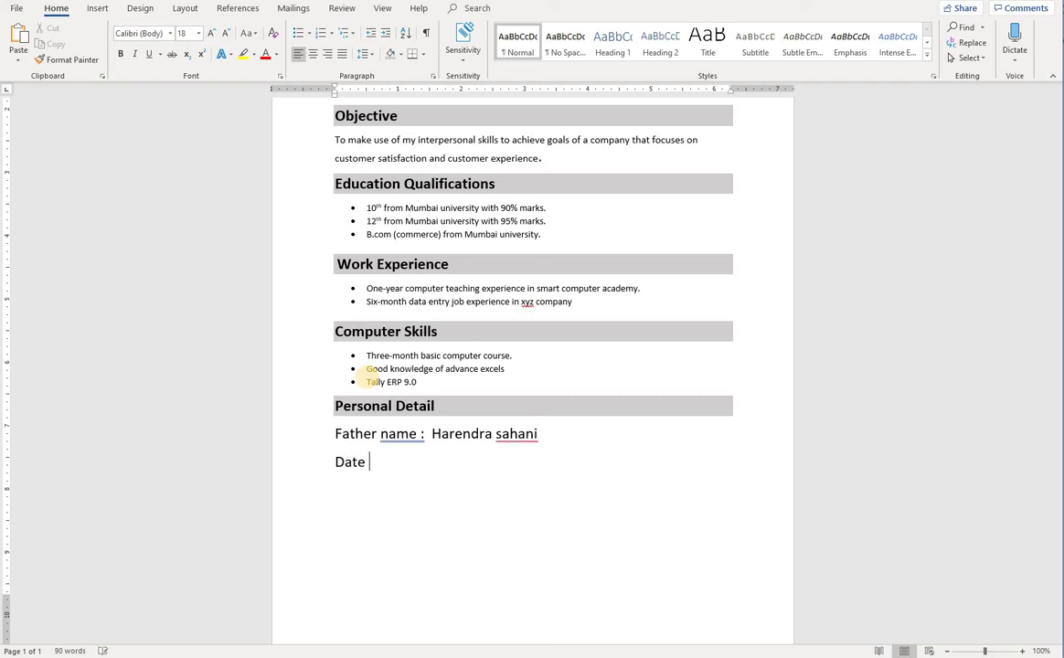
pyautogui.write(' birth : 20')
pyautogui.press('BackSpace')
pyautogui.press('BackSpace')
pyautogui.press('Return')
pyautogui.write('gender')
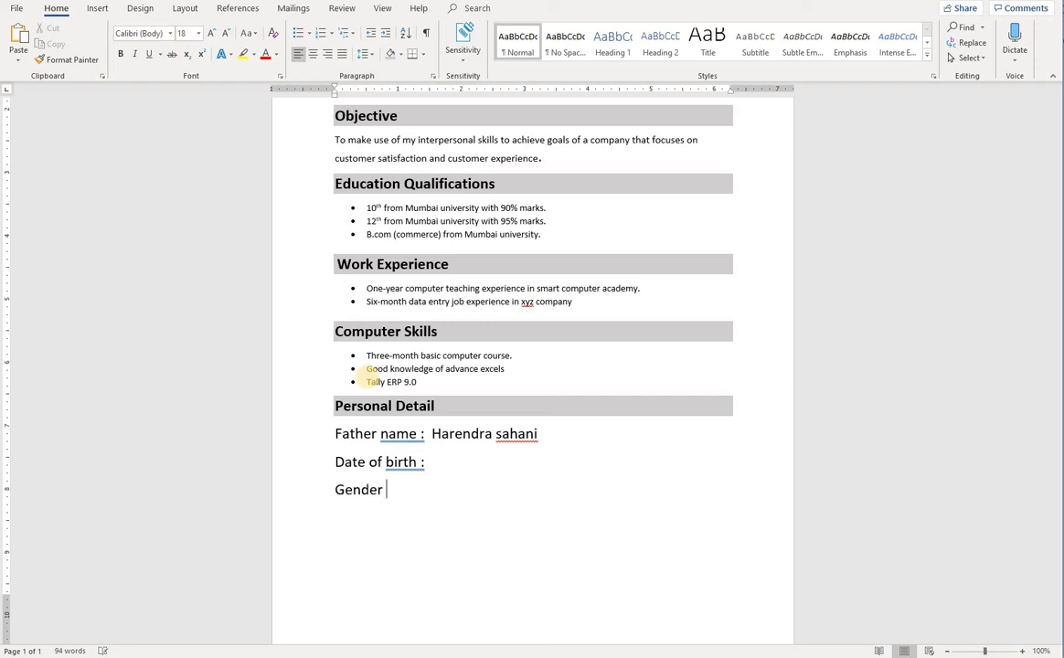
pyautogui.write(' :')
pyautogui.press('Return')
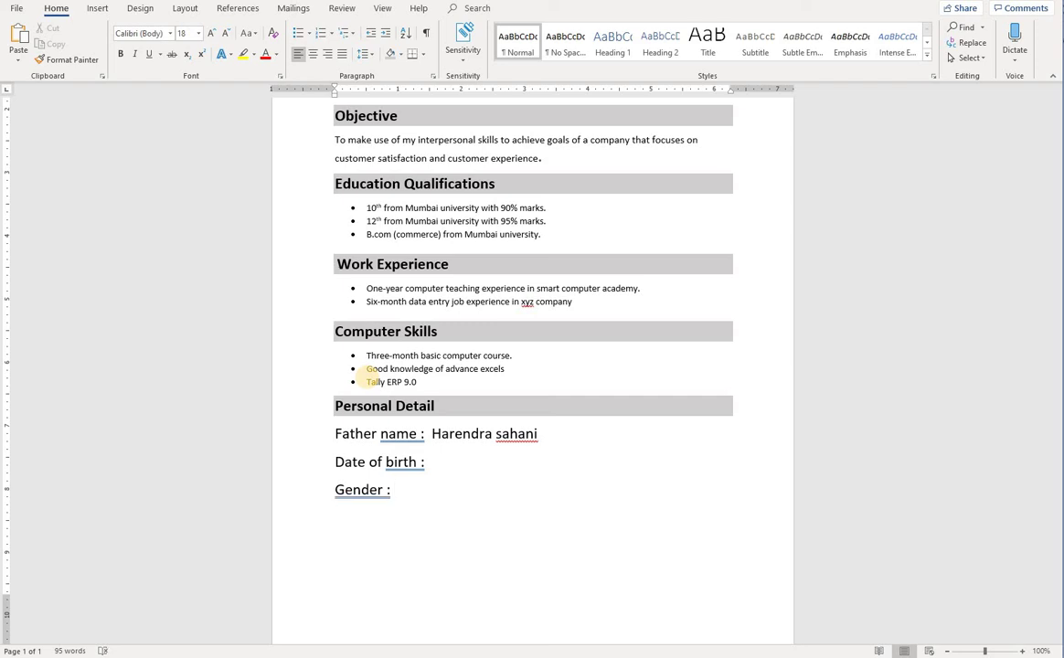
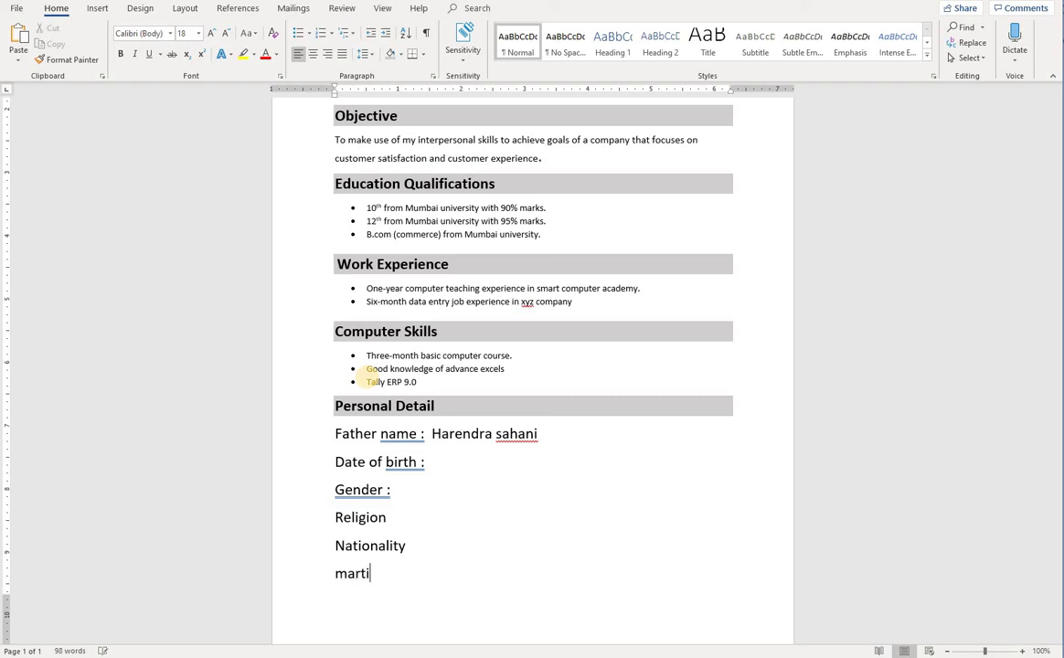
# Finish the 'Martial status' label under Nationality and start a new line
pyautogui.write('al stat')
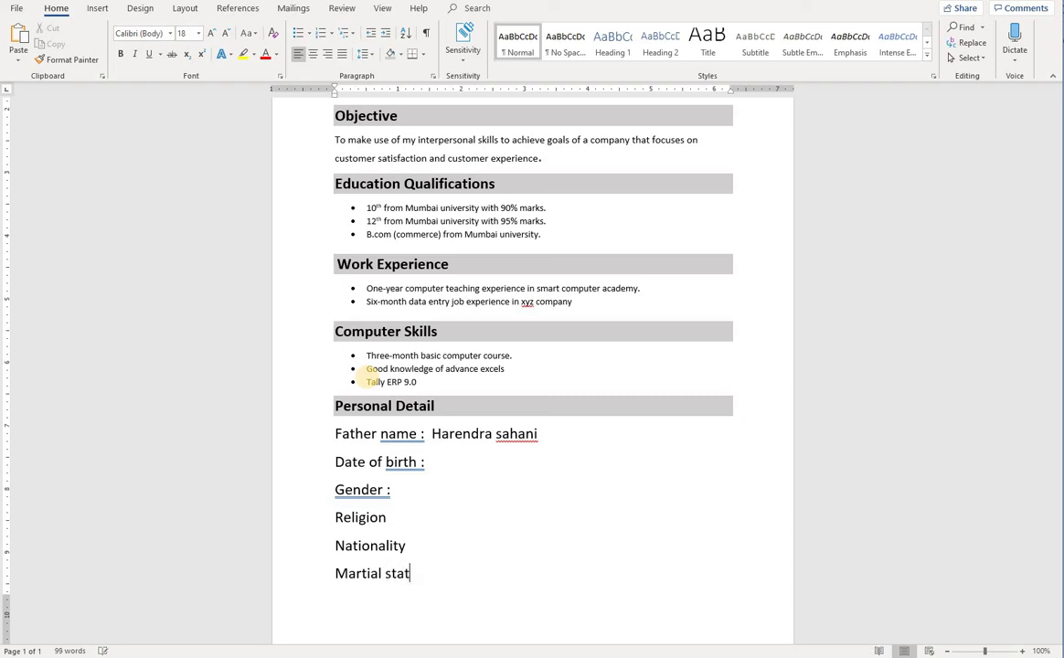
pyautogui.write('us')
pyautogui.press('Return')
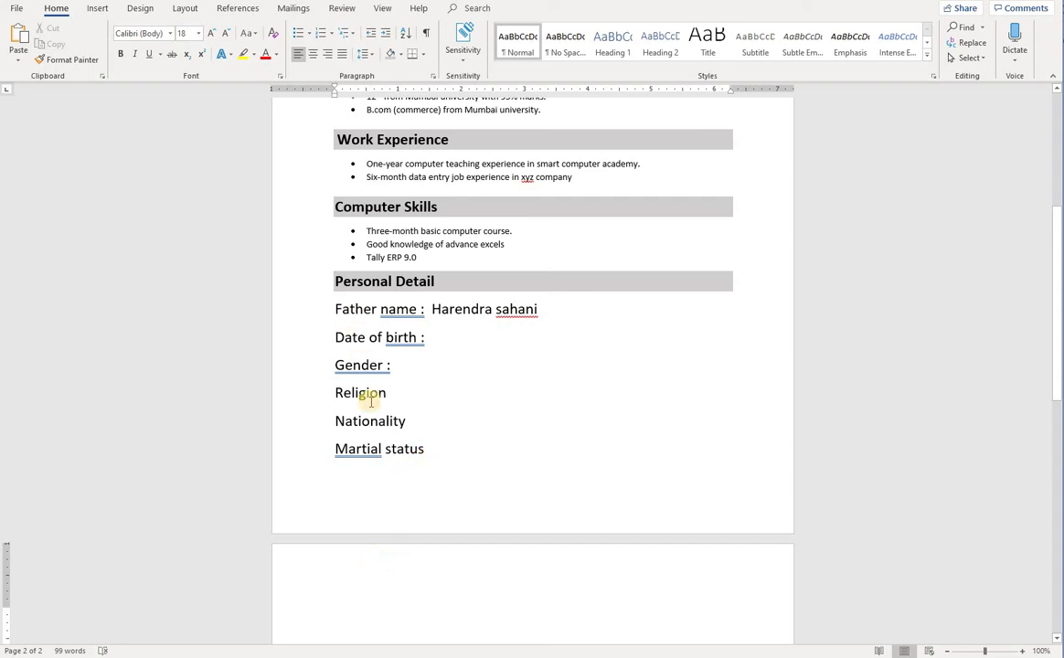
# Copy the Computer Skills list formatting onto the Personal Detail lines with Format Painter
pyautogui.moveTo(448, 462); pyautogui.dragTo(336, 366)
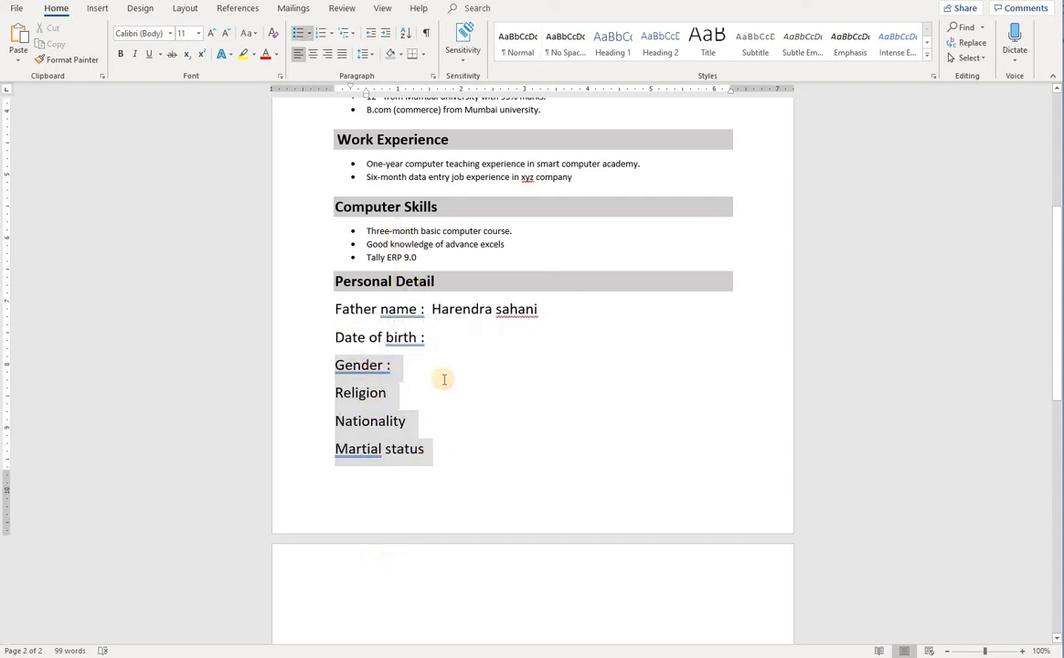
pyautogui.click(440, 236)
pyautogui.moveTo(444, 244); pyautogui.dragTo(422, 244)
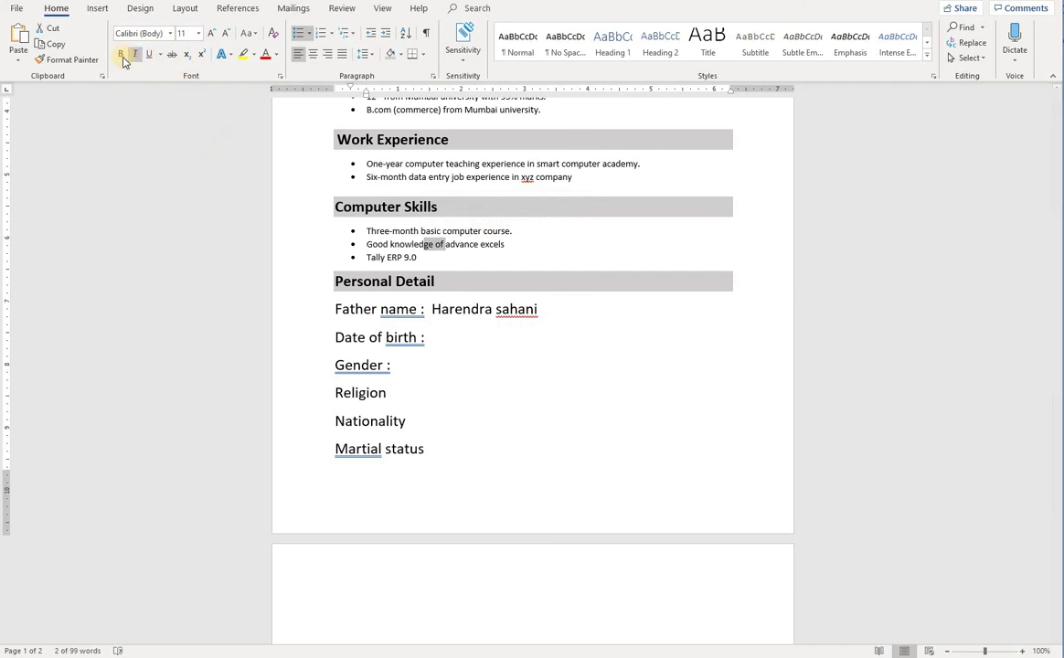
pyautogui.click(80, 60)
pyautogui.moveTo(407, 448); pyautogui.dragTo(340, 316)
pyautogui.click(365, 428)
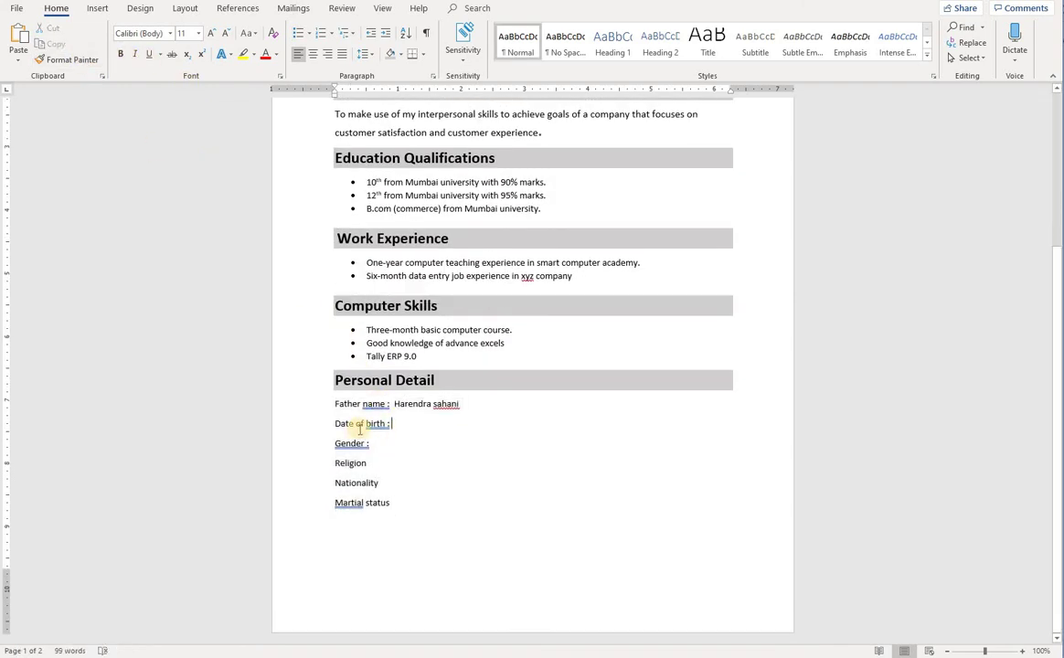
pyautogui.moveTo(417, 513); pyautogui.dragTo(335, 109)
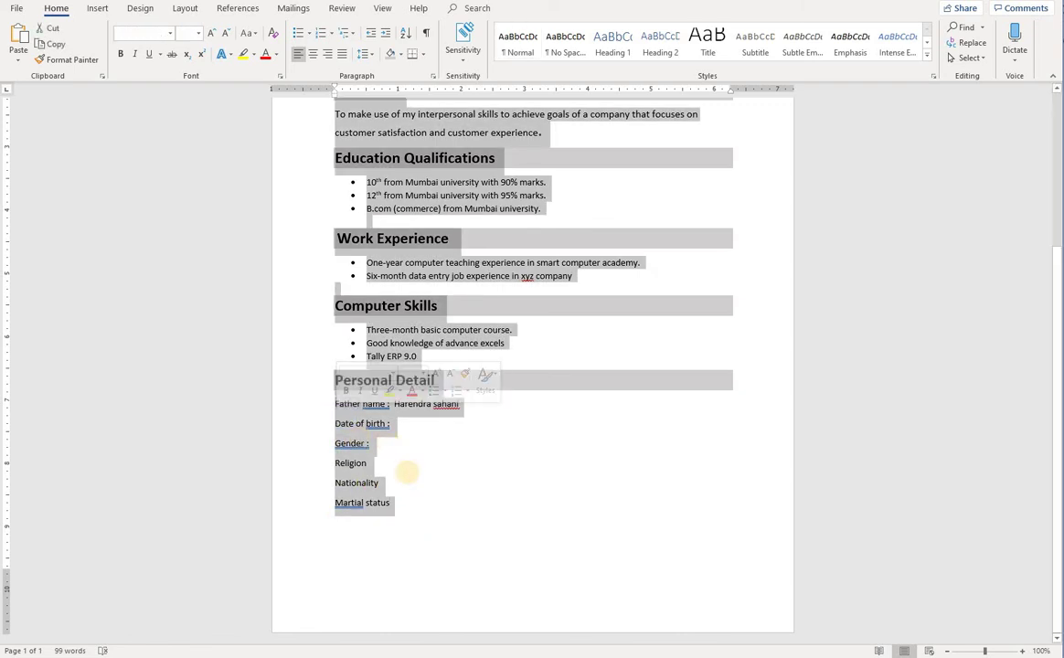
pyautogui.click(409, 466)
pyautogui.moveTo(407, 506); pyautogui.dragTo(334, 444)
pyautogui.click(435, 487)
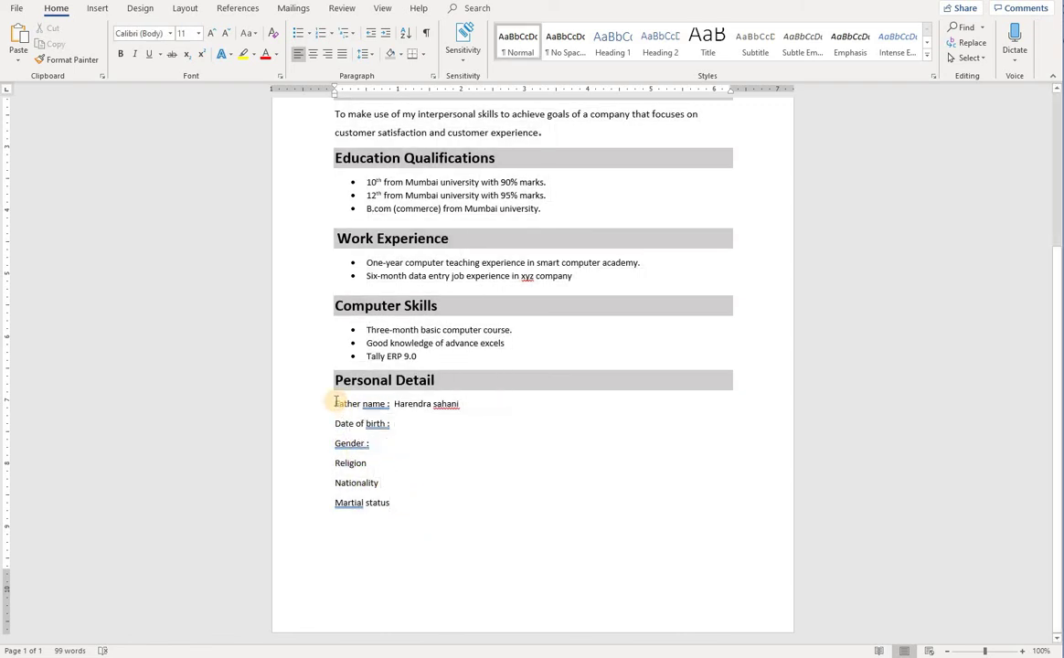
pyautogui.moveTo(334, 403); pyautogui.dragTo(430, 439)
# Delete the father's name value after 'Father name :'
pyautogui.click(462, 406)
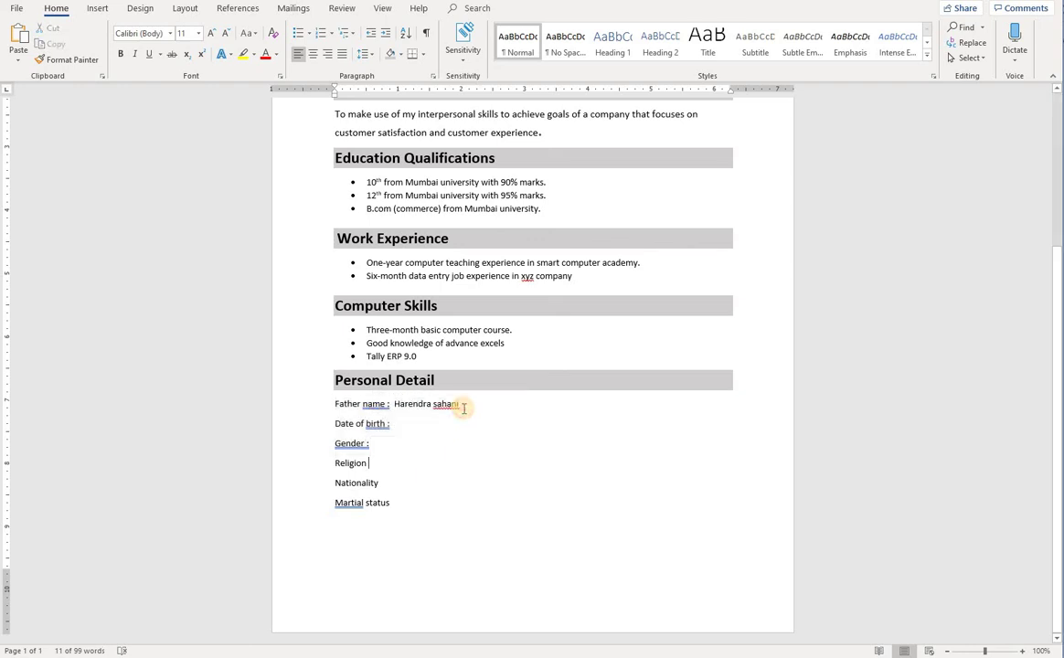
pyautogui.press('BackSpace')
pyautogui.press('BackSpace')
pyautogui.press('BackSpace')
pyautogui.press('BackSpace')
pyautogui.press('BackSpace')
pyautogui.press('BackSpace')
pyautogui.press('BackSpace')
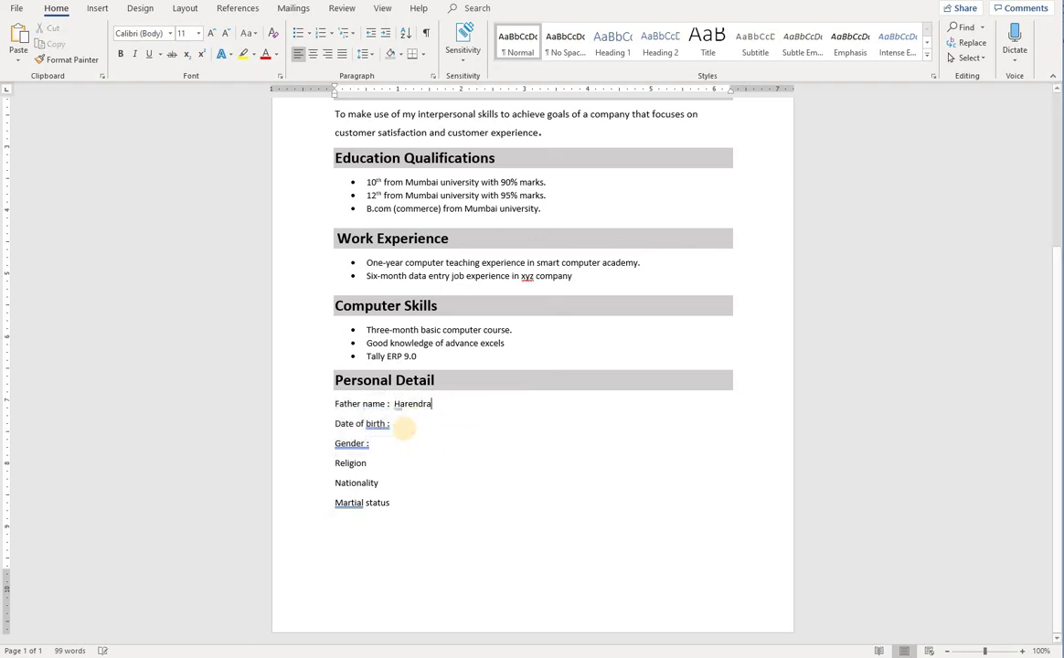
pyautogui.press('BackSpace')
pyautogui.press('BackSpace')
pyautogui.press('BackSpace')
pyautogui.press('BackSpace')
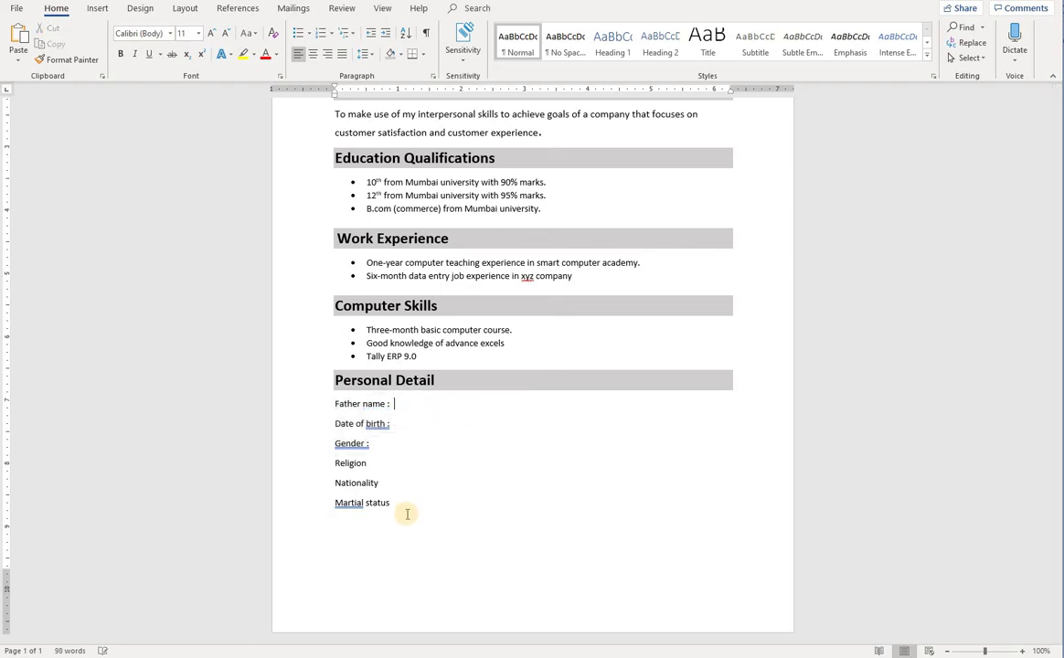
pyautogui.moveTo(396, 511)
pyautogui.mouseDown()
pyautogui.moveTo(373, 489)
pyautogui.moveTo(337, 412)
pyautogui.moveTo(375, 499)
pyautogui.moveTo(390, 504)
pyautogui.mouseUp()
pyautogui.hotkey('ctrl', 'a')
pyautogui.click(405, 501)
# Bullet the Personal Detail lines and apply Capitalize Each Word to them
pyautogui.click(302, 34)
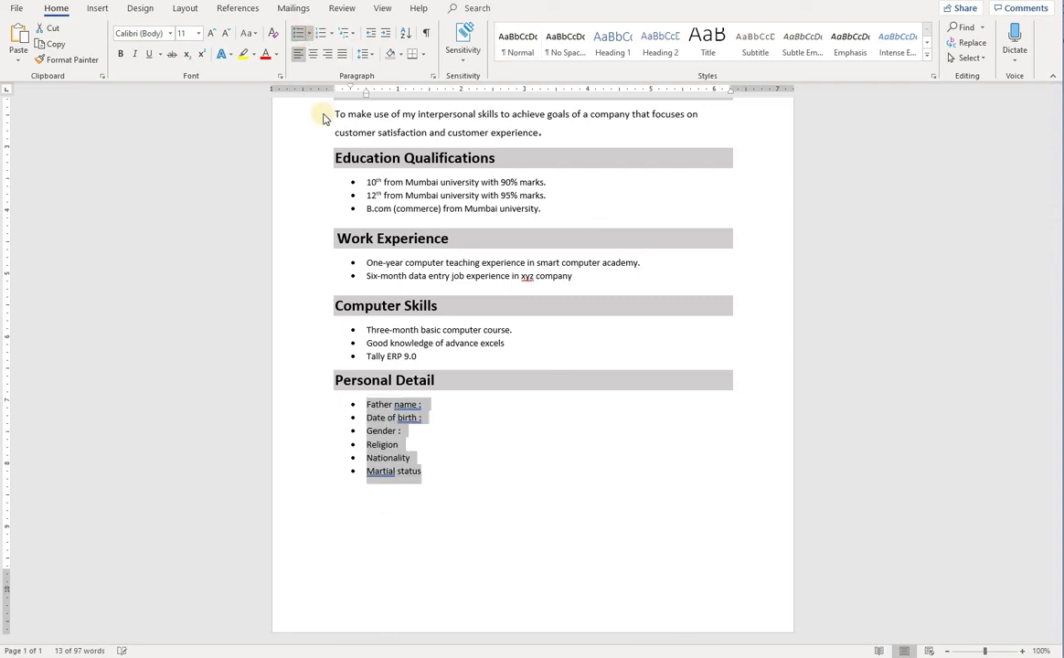
pyautogui.click(248, 36)
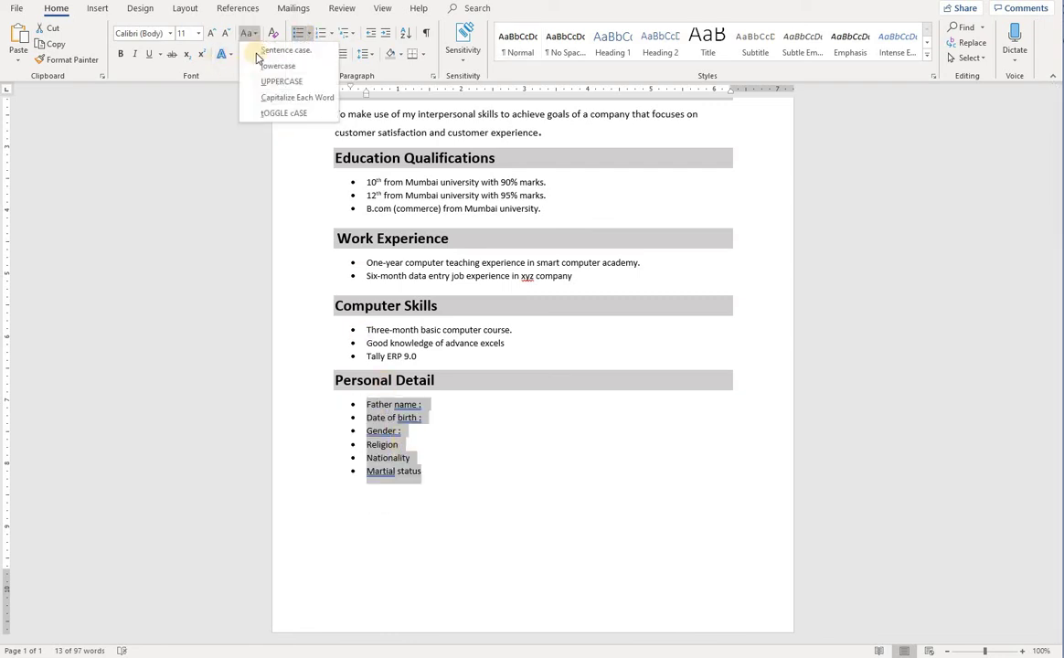
pyautogui.click(286, 98)
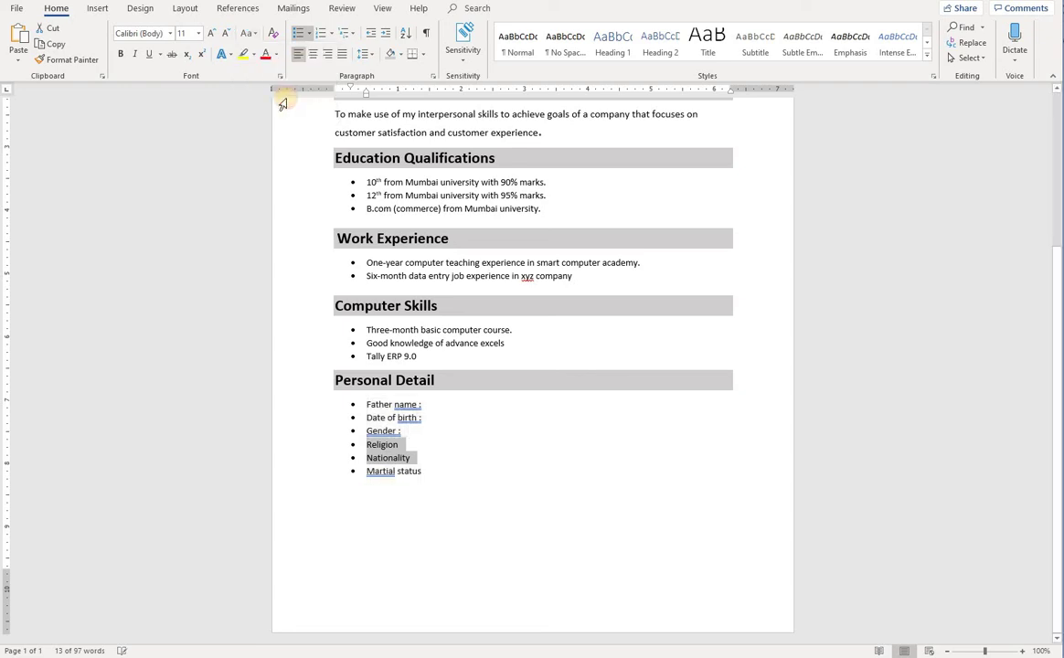
pyautogui.click(416, 491)
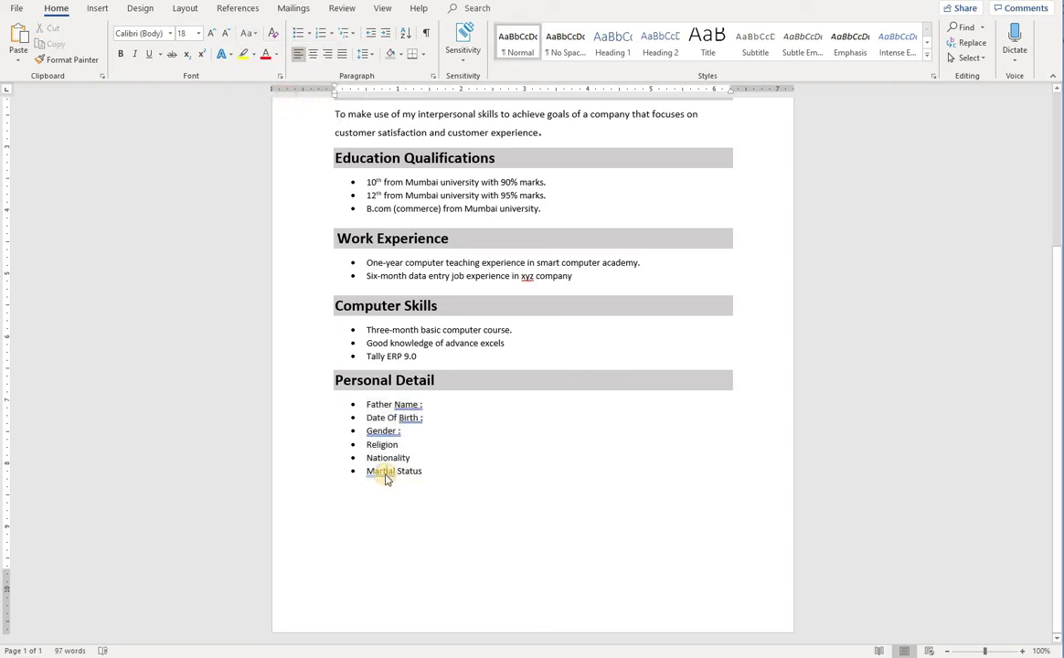
# Correct 'Martial' to 'Marital' and remove spaces before the Gender, Birth and Name colons
pyautogui.rightClick(386, 472)
pyautogui.click(427, 503)
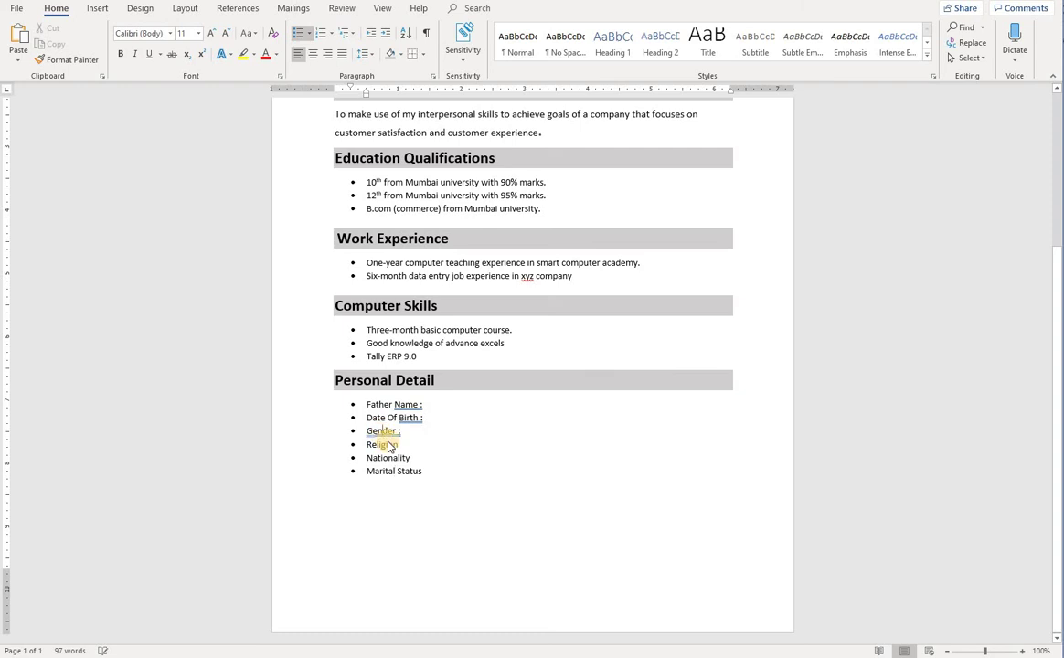
pyautogui.rightClick(382, 434)
pyautogui.click(430, 466)
pyautogui.rightClick(408, 423)
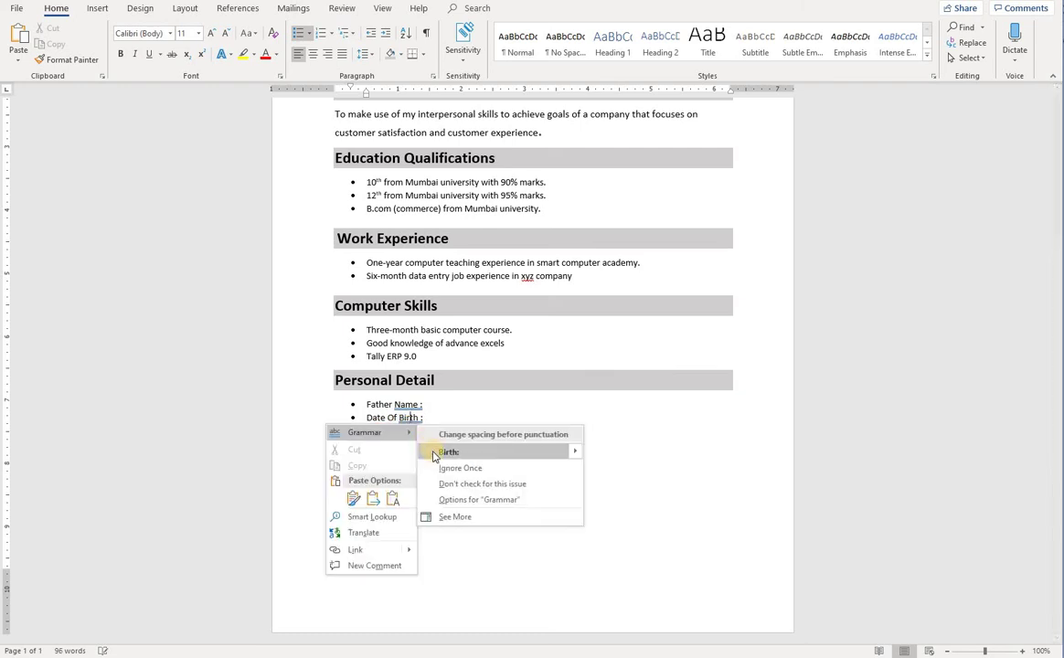
pyautogui.click(440, 451)
pyautogui.rightClick(403, 407)
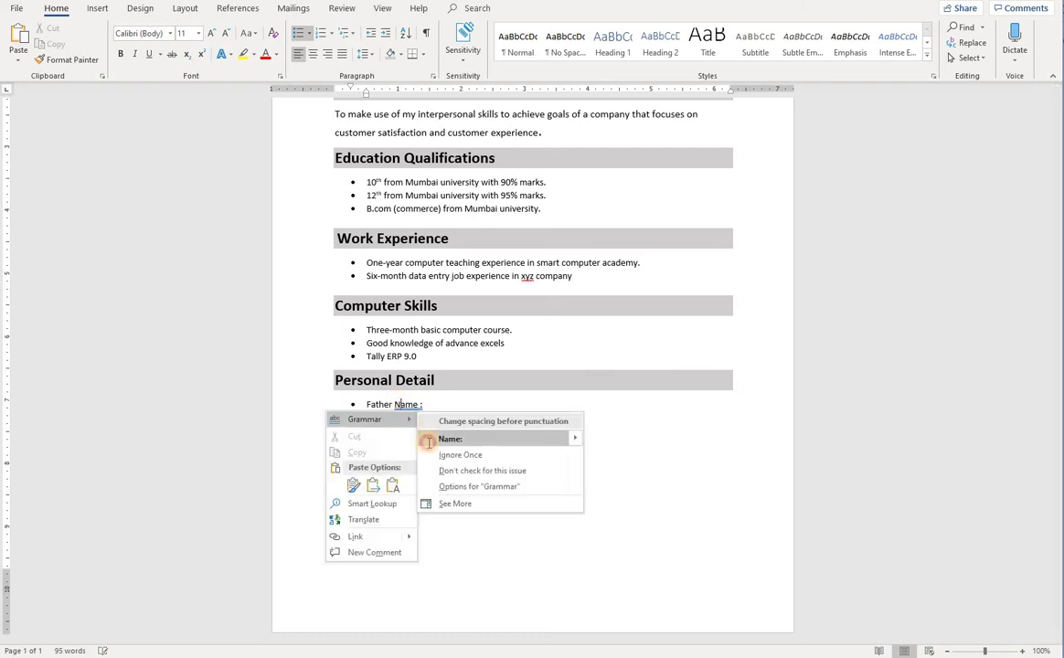
pyautogui.click(428, 439)
pyautogui.click(373, 484)
pyautogui.click(429, 472)
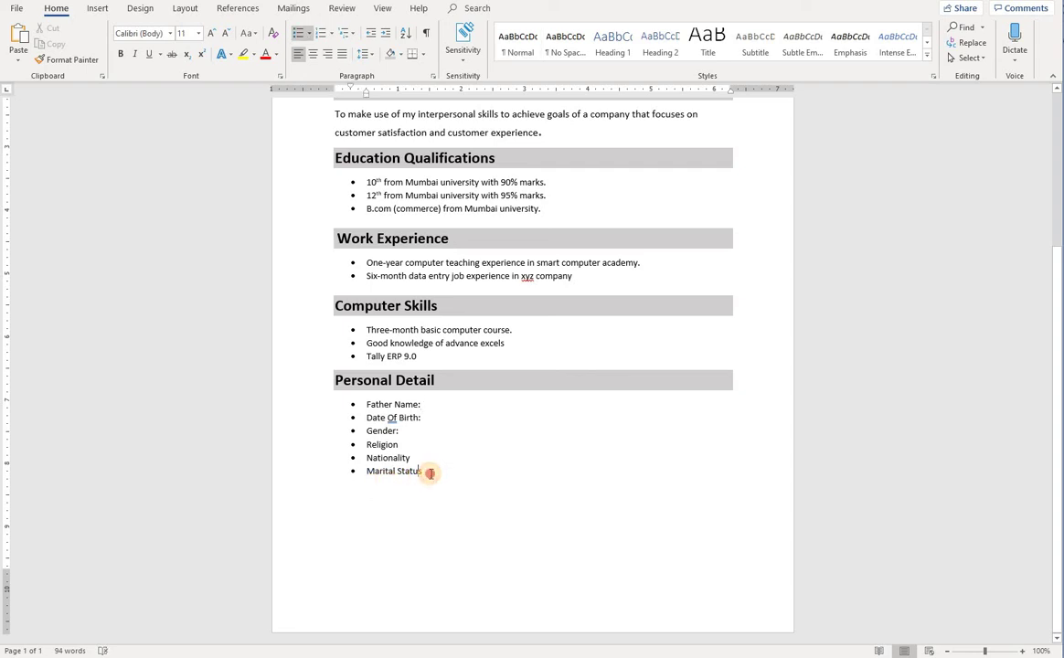
# Add a Hobbies bullet, lowercase 'of' in Date of Birth, and fix Hobbies' colon spacing
pyautogui.press('Return')
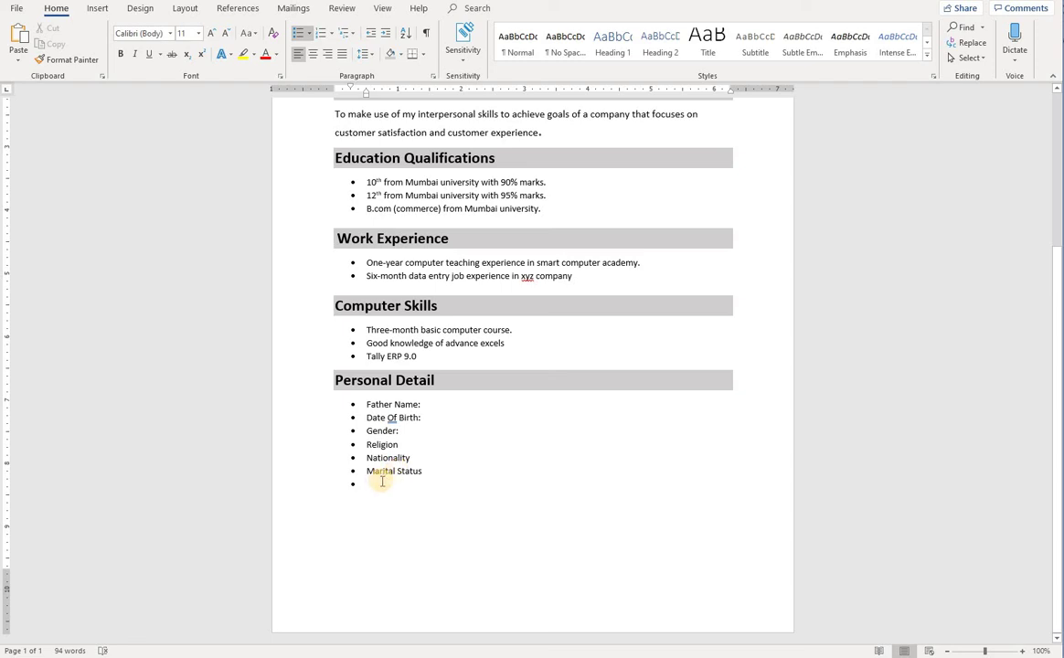
pyautogui.write('Hobbies :')
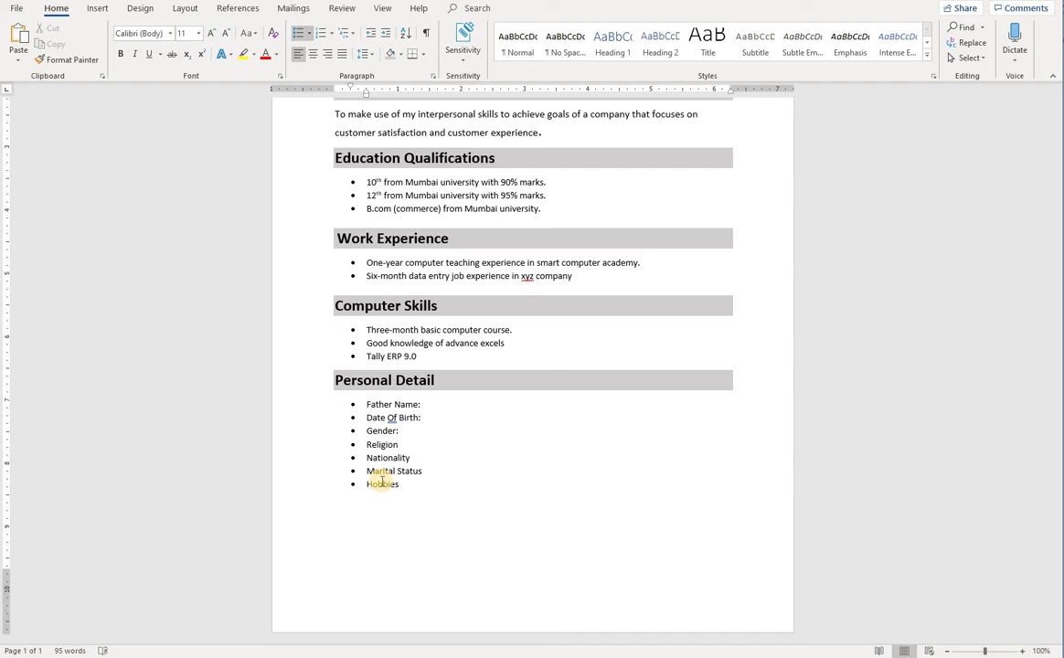
pyautogui.rightClick(390, 417)
pyautogui.click(436, 453)
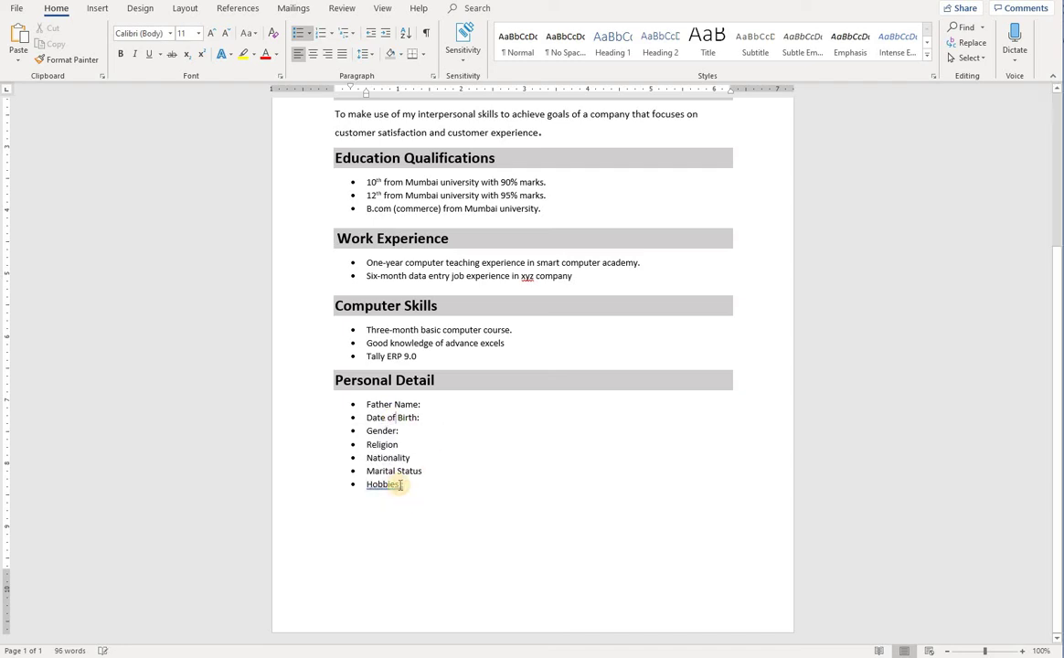
pyautogui.rightClick(397, 484)
pyautogui.click(421, 517)
# Add colons after Religion, Nationality and Marital Status, then end the list after Hobbies:
pyautogui.click(423, 471)
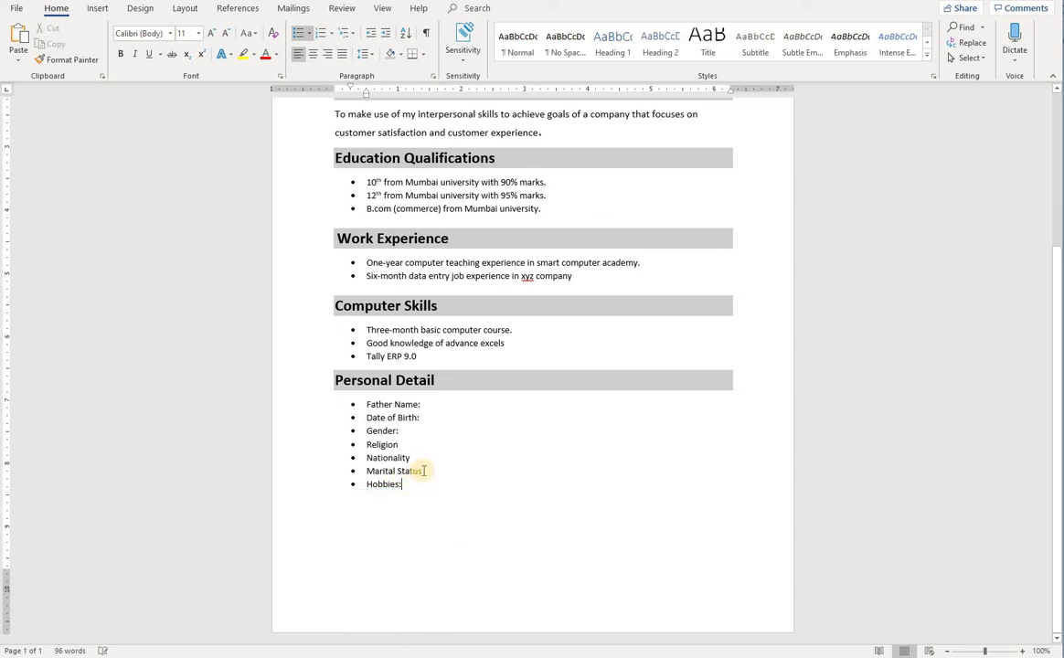
pyautogui.click(405, 444)
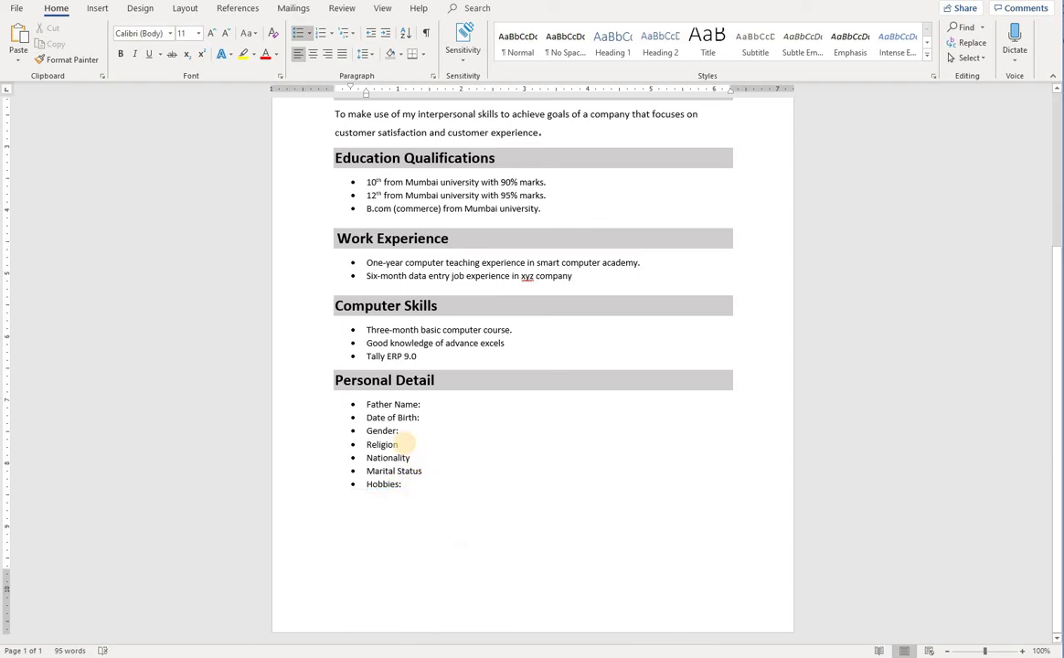
pyautogui.write(':')
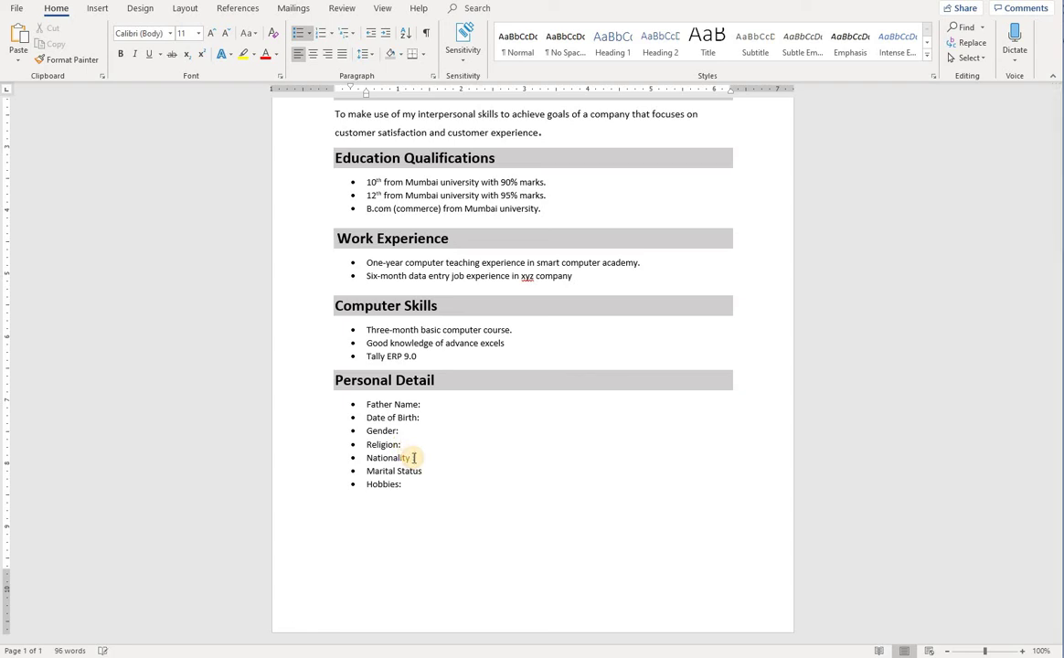
pyautogui.write(':')
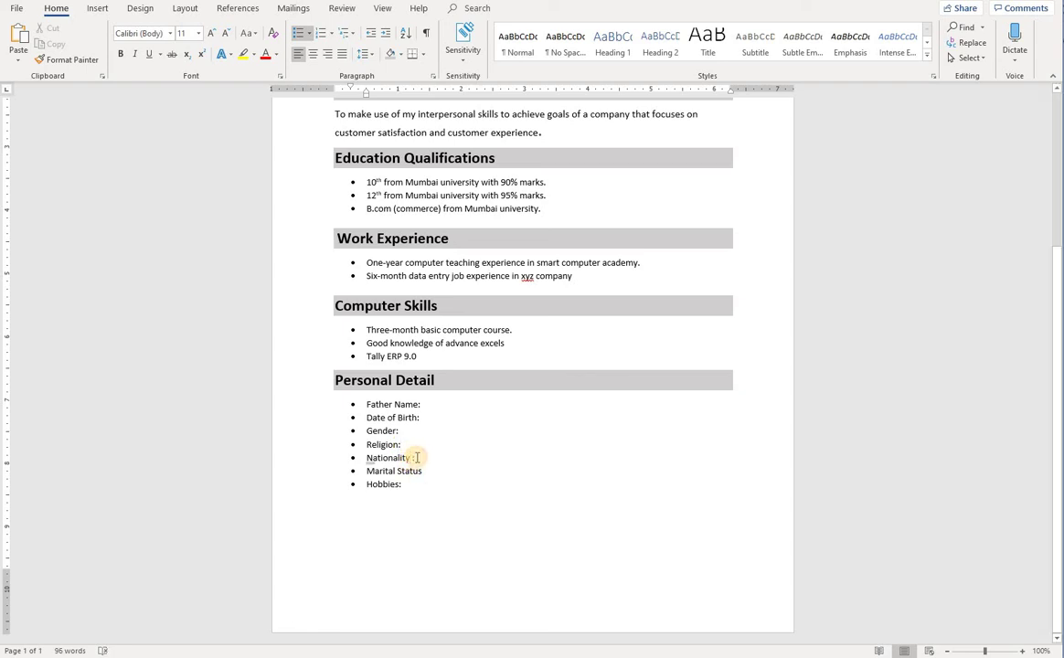
pyautogui.press('BackSpace')
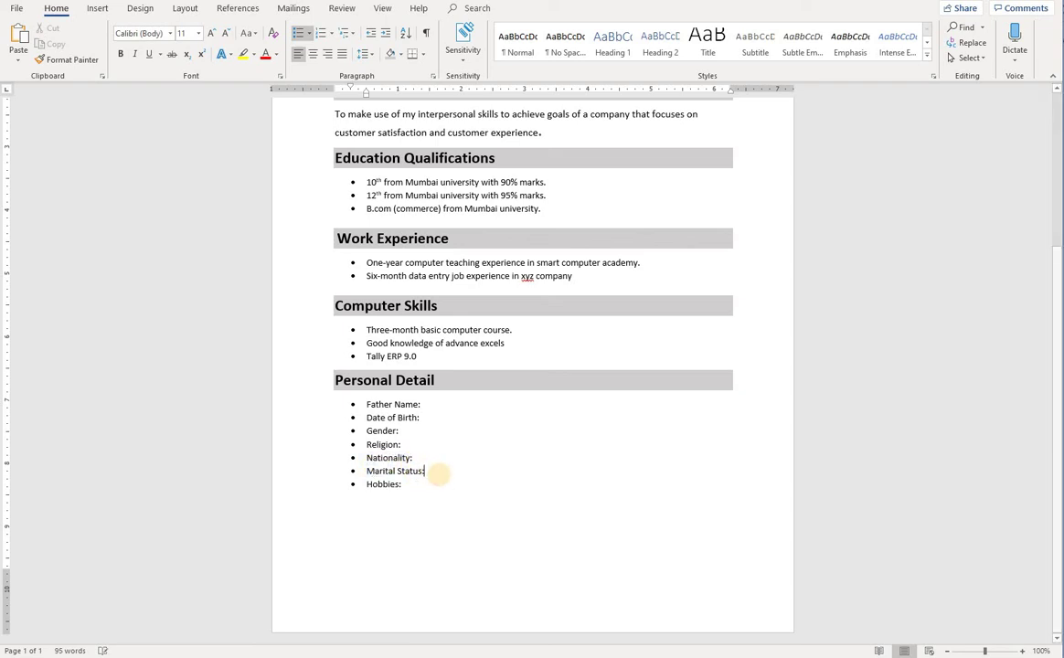
pyautogui.click(410, 491)
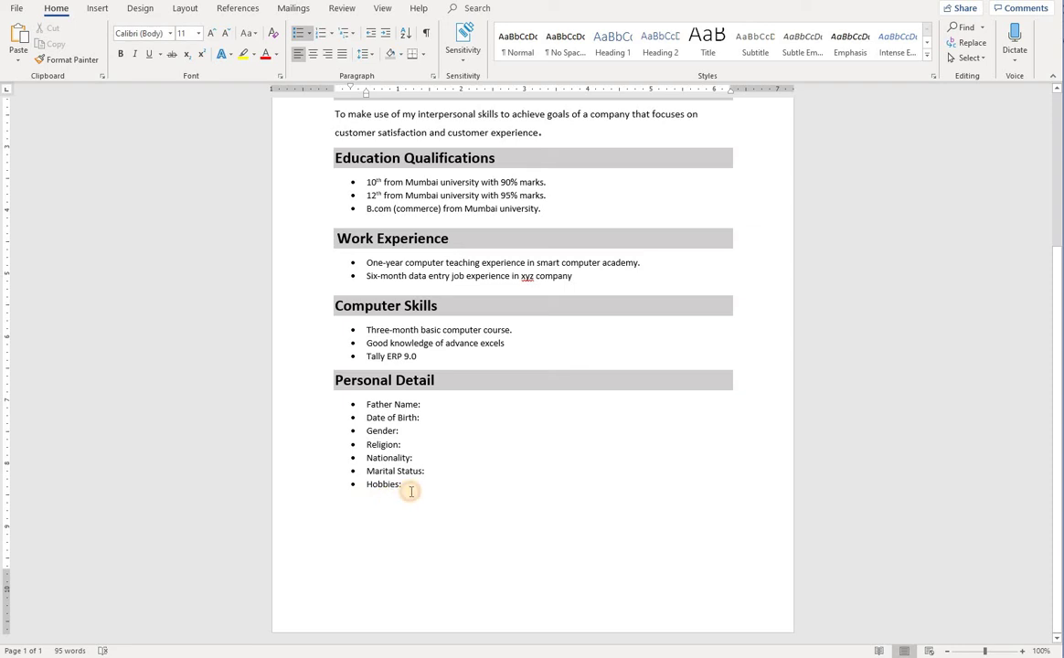
pyautogui.press('Return')
pyautogui.press('Return')
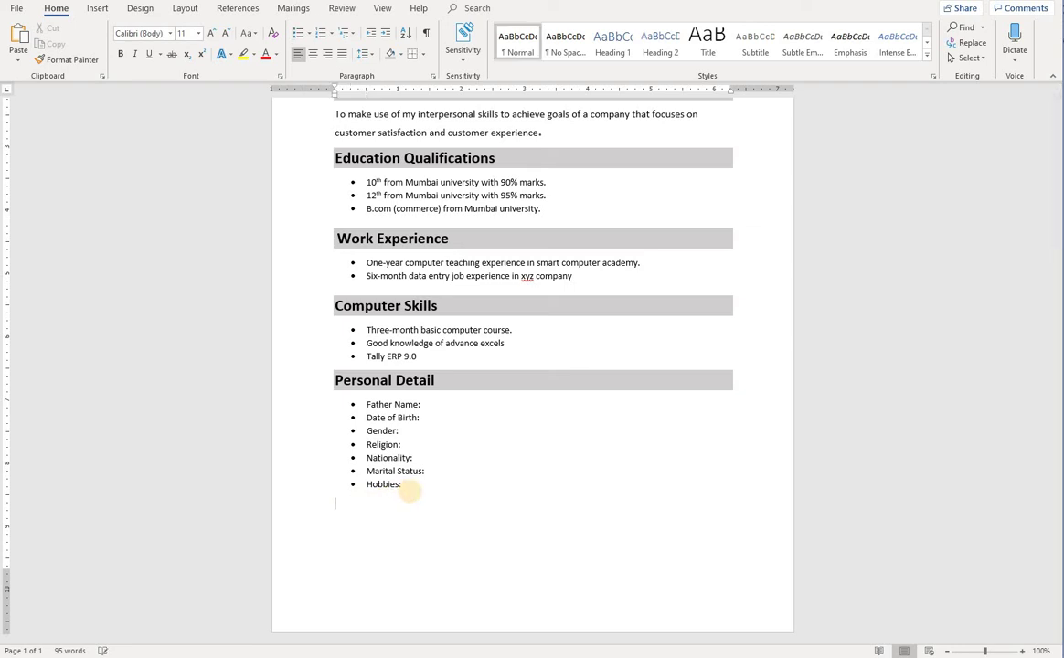
# Insert a blank line below the Hobbies: bullet to separate the list
pyautogui.scroll(4, 348, 494)
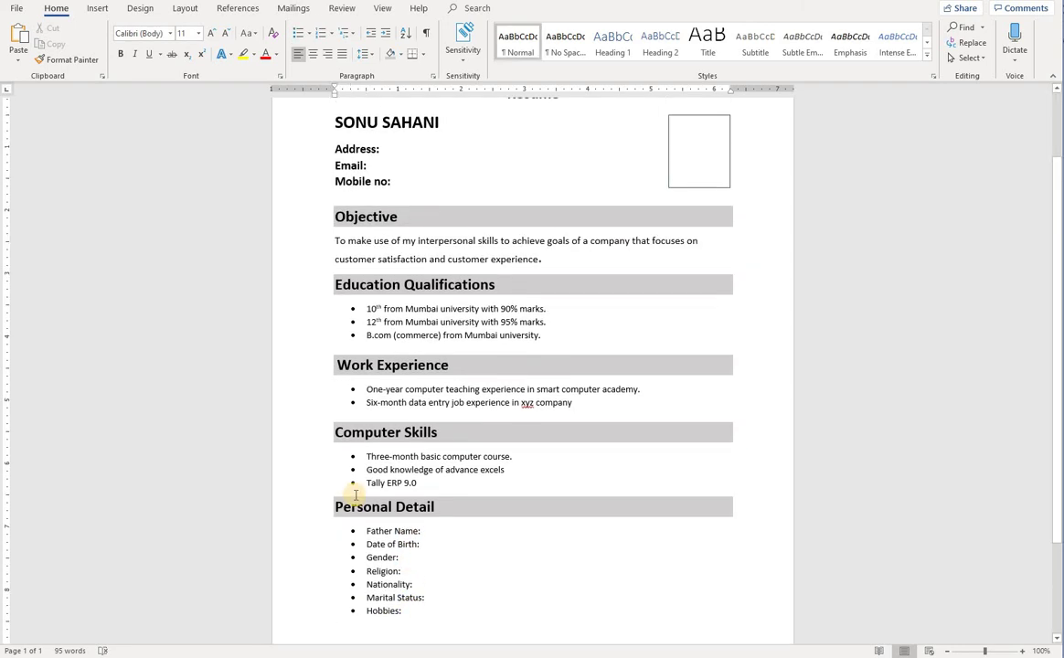
pyautogui.scroll(-3, 357, 512)
pyautogui.scroll(-1, 361, 529)
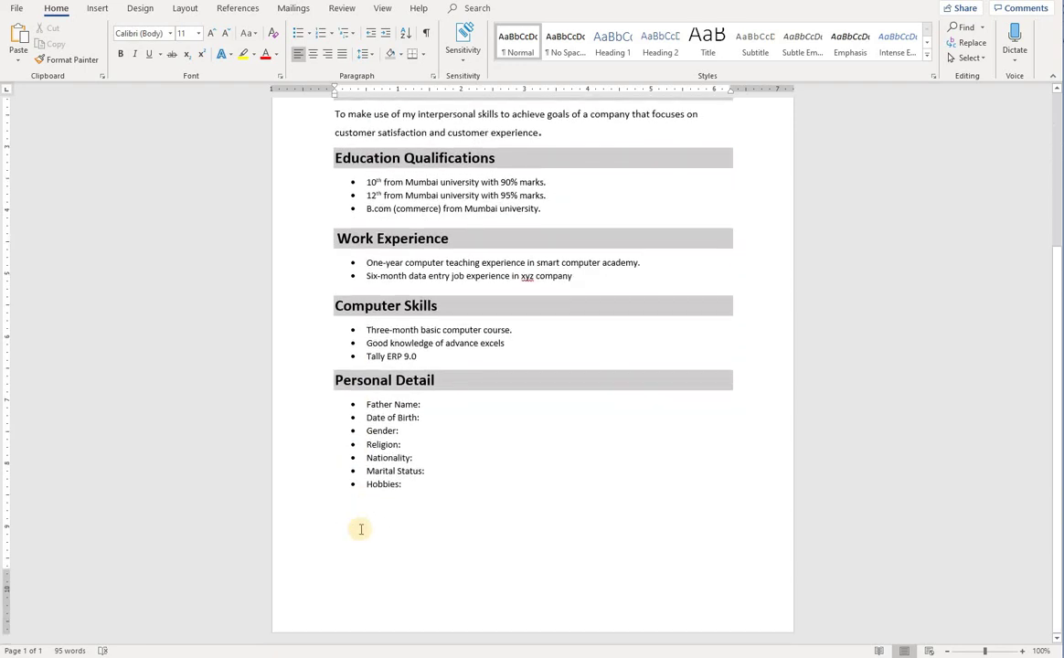
pyautogui.press('Return')
# Apply Capitalize Each Word to the Date text
pyautogui.click(316, 525)
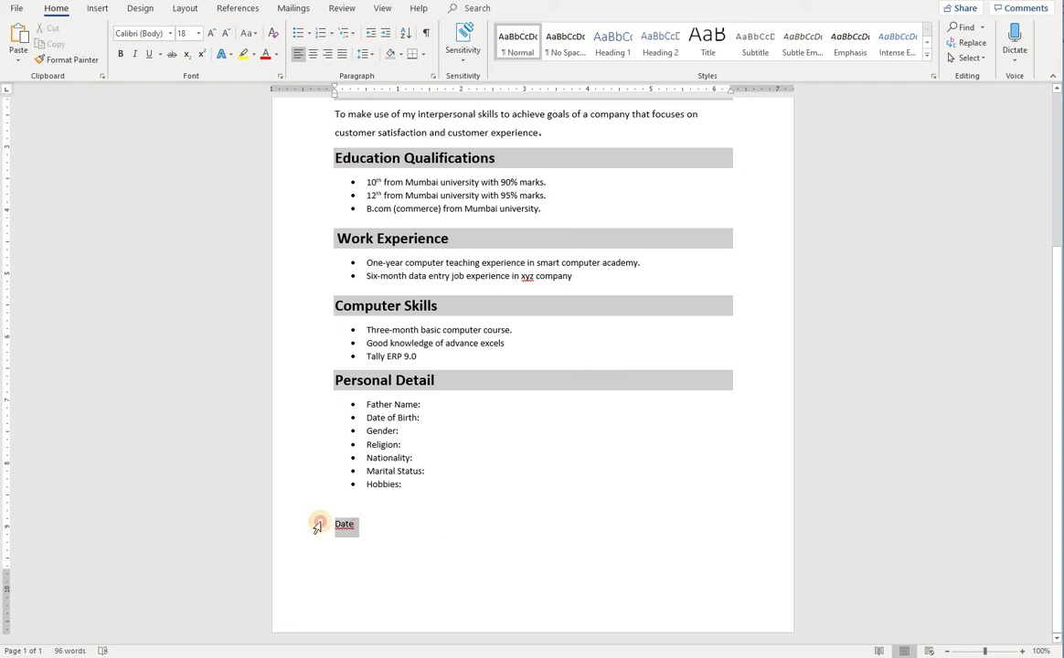
pyautogui.click(247, 33)
pyautogui.click(268, 97)
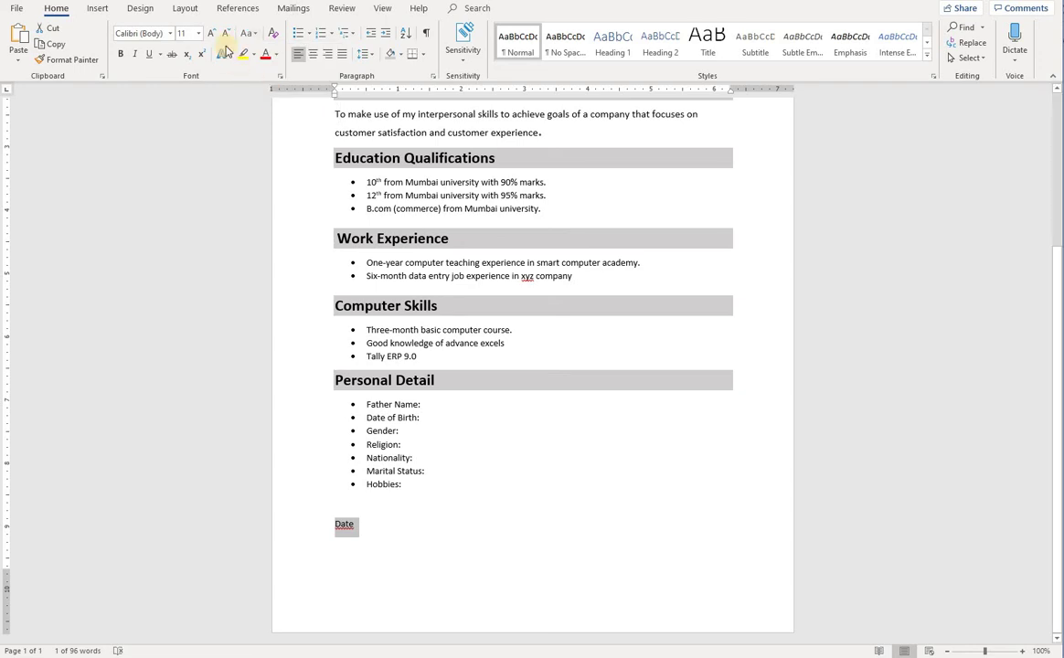
pyautogui.click(340, 525)
pyautogui.click(504, 491)
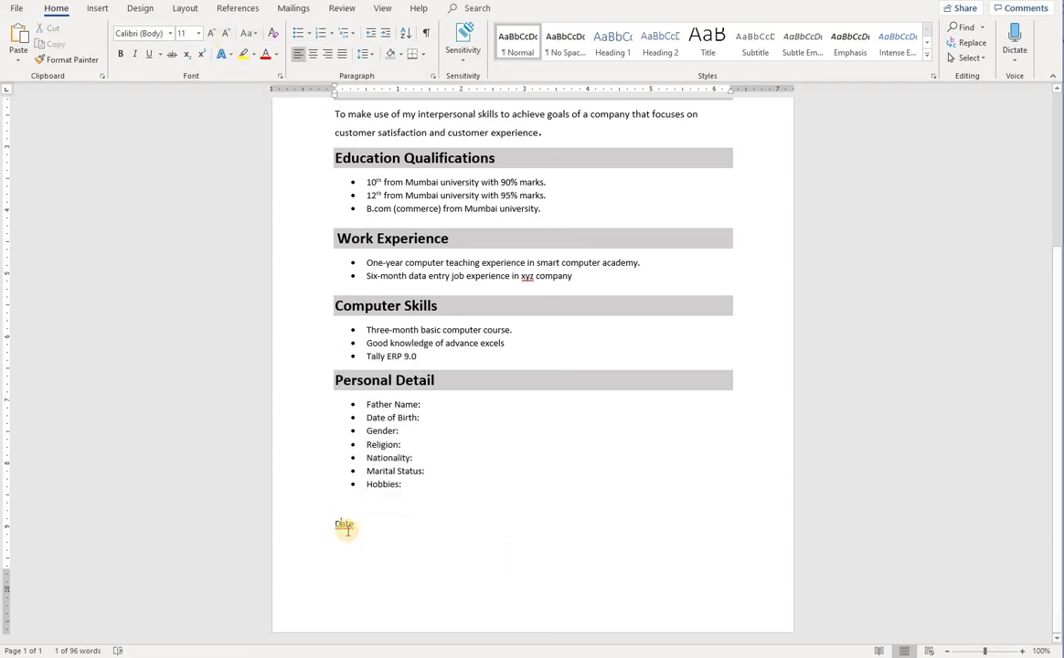
# Make the Date line 20 pt and bold
pyautogui.rightClick(347, 531)
pyautogui.click(412, 533)
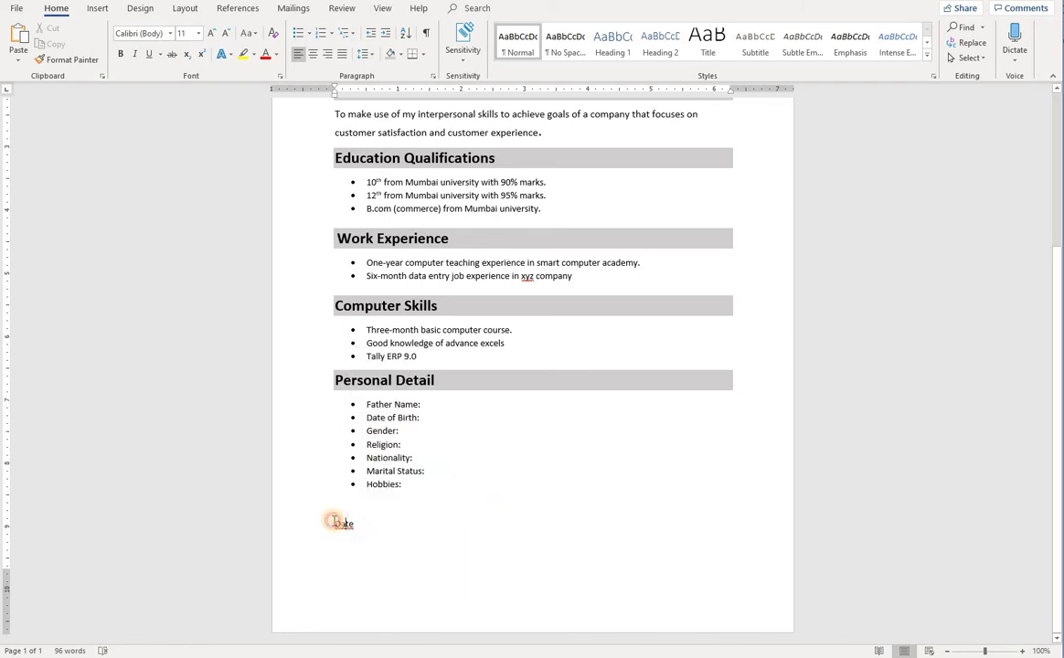
pyautogui.click(329, 523)
pyautogui.click(188, 33)
pyautogui.write('20')
pyautogui.press('Return')
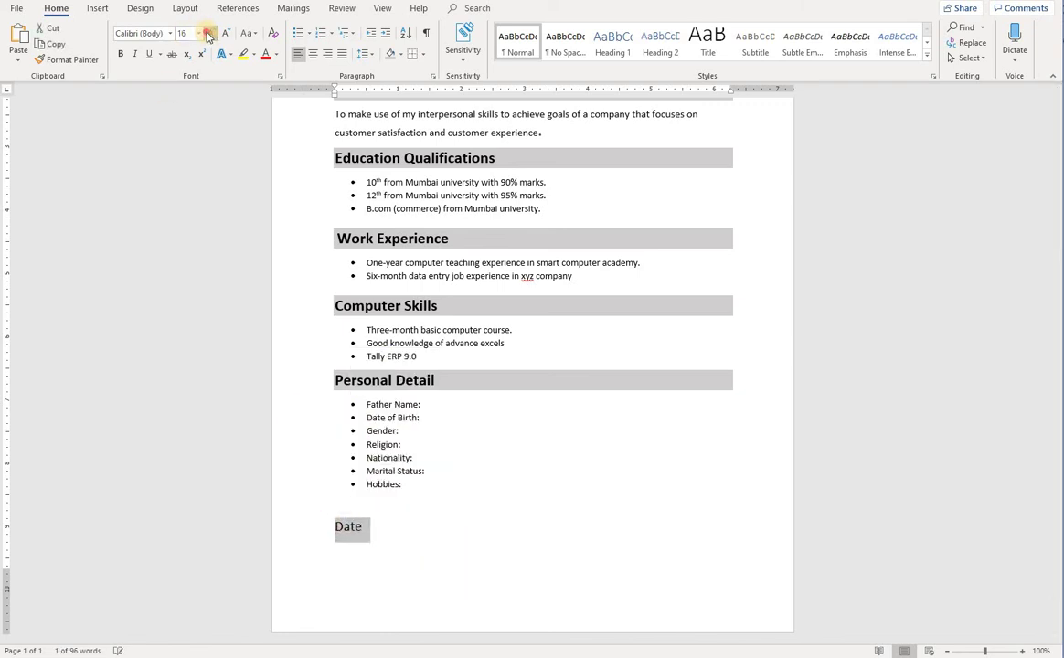
pyautogui.click(120, 54)
# Add tab spacing after Date, then remove the extra line it created
pyautogui.click(466, 531)
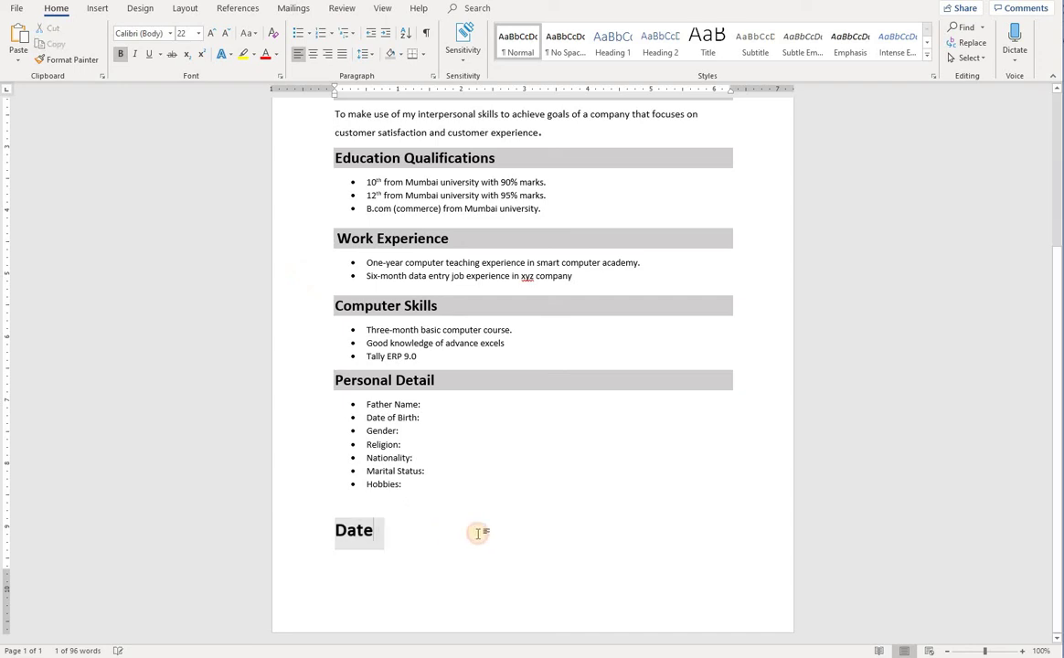
pyautogui.press('Tab')
pyautogui.press('Tab')
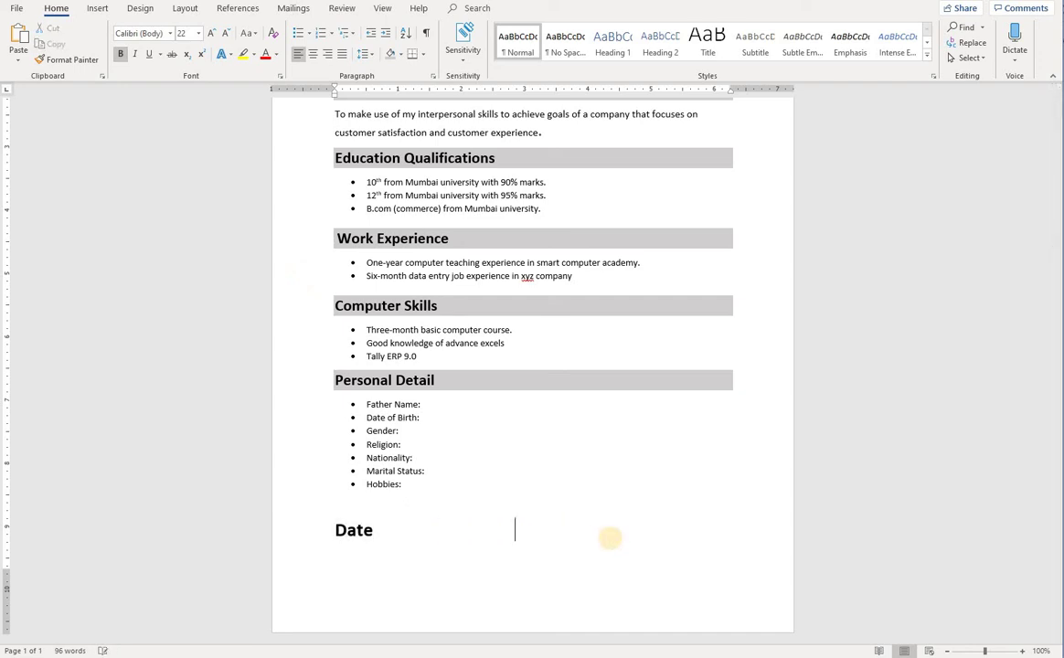
pyautogui.press('Tab')
pyautogui.press('Tab')
pyautogui.press('Tab')
pyautogui.press('Tab')
pyautogui.press('Tab')
pyautogui.press('Tab')
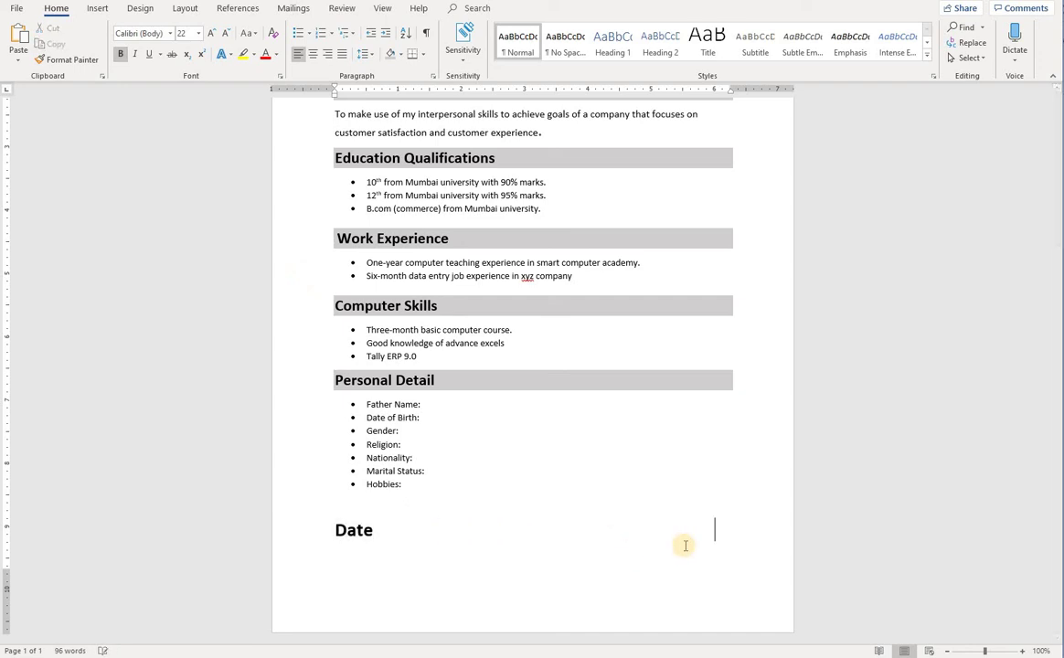
pyautogui.press('Tab')
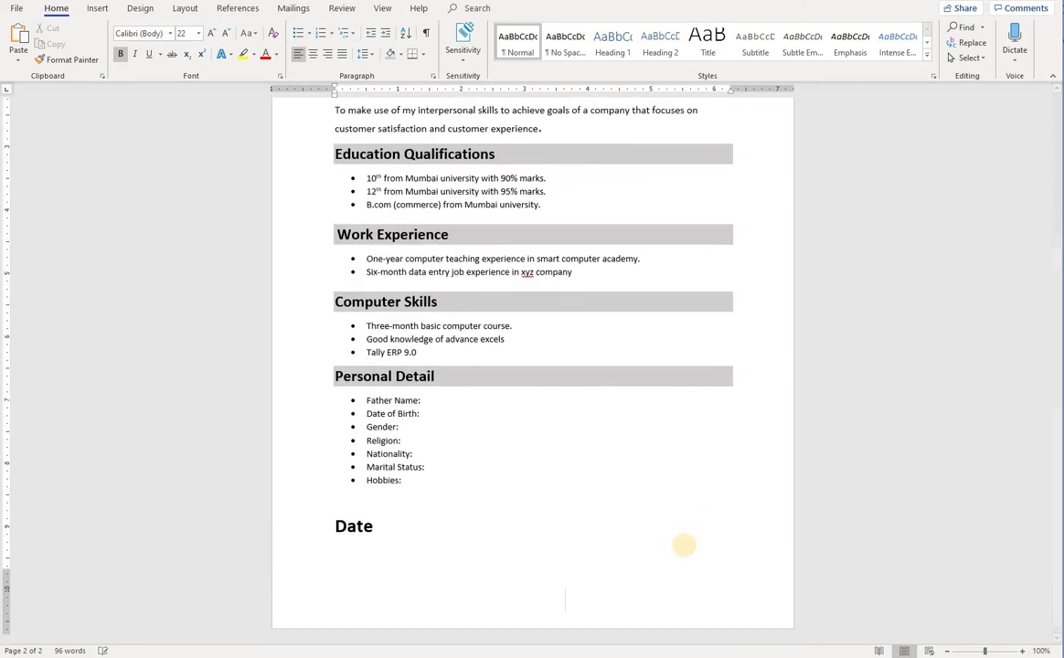
pyautogui.press('BackSpace')
# Clear the Date line's formatting and enlarge it to 18 pt
pyautogui.click(274, 34)
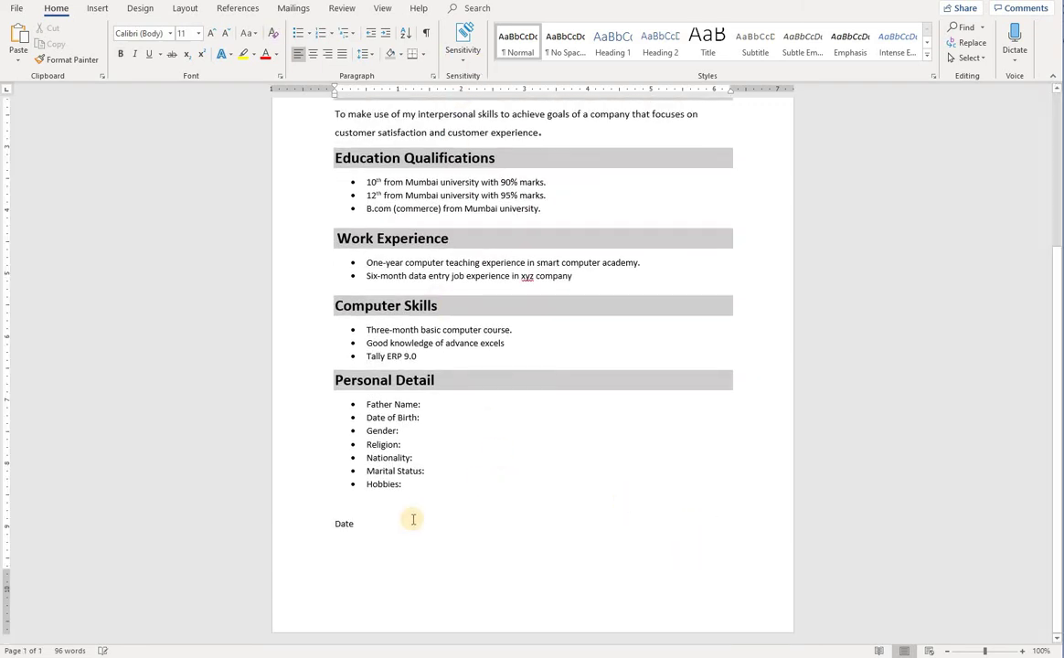
pyautogui.moveTo(332, 523); pyautogui.dragTo(397, 525)
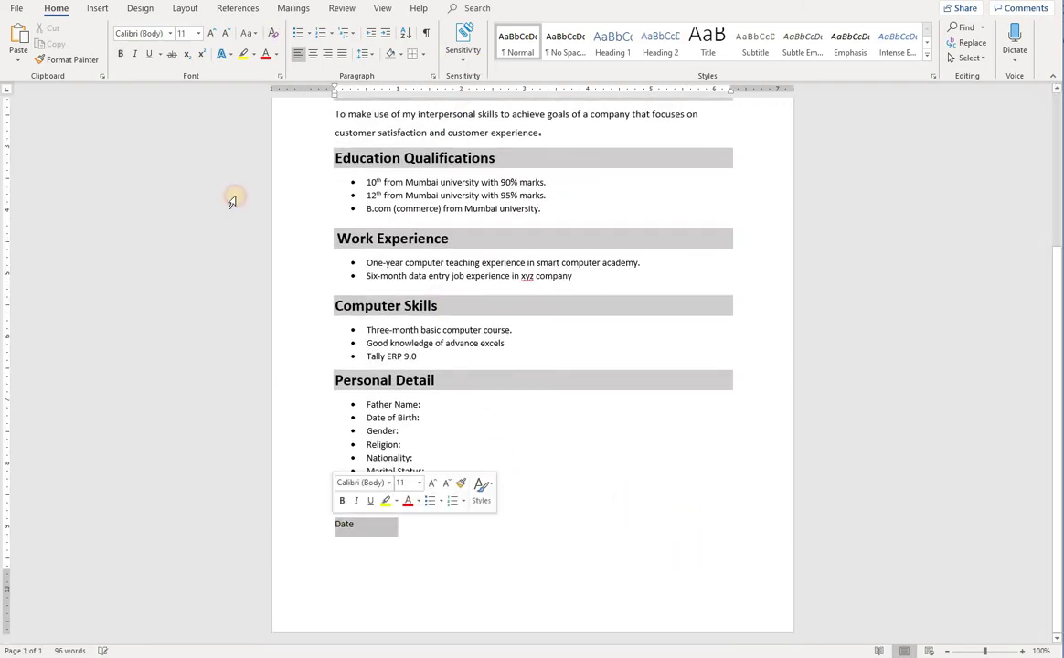
pyautogui.click(211, 34)
pyautogui.click(211, 35)
pyautogui.click(211, 35)
pyautogui.click(212, 35)
pyautogui.click(397, 558)
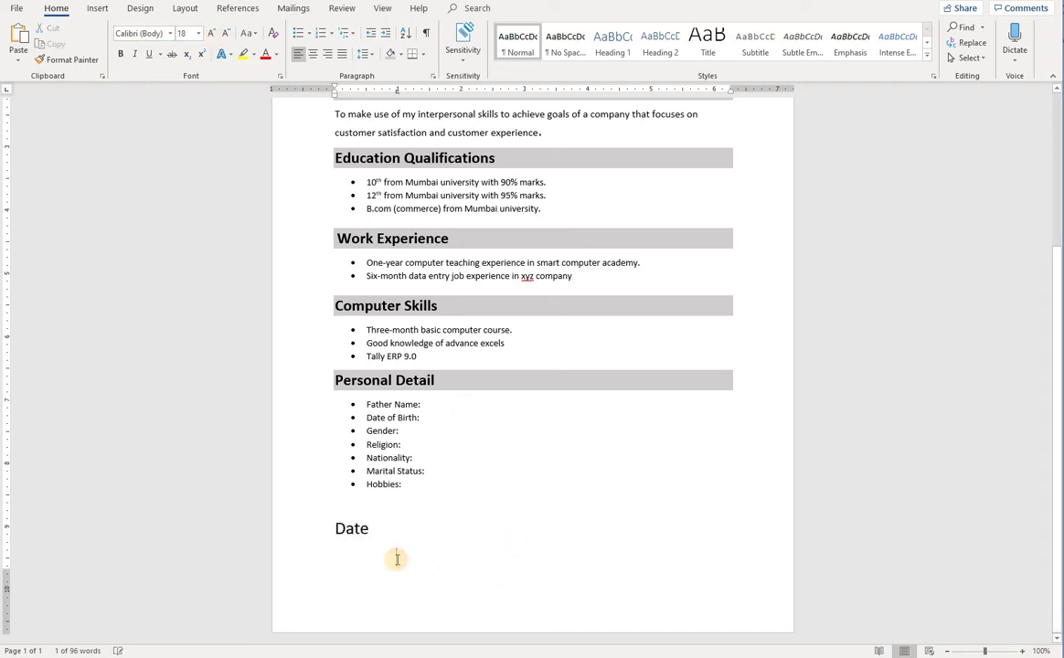
# Indent the empty line under Date toward the right margin with tabs
pyautogui.click(334, 552)
pyautogui.press('Tab')
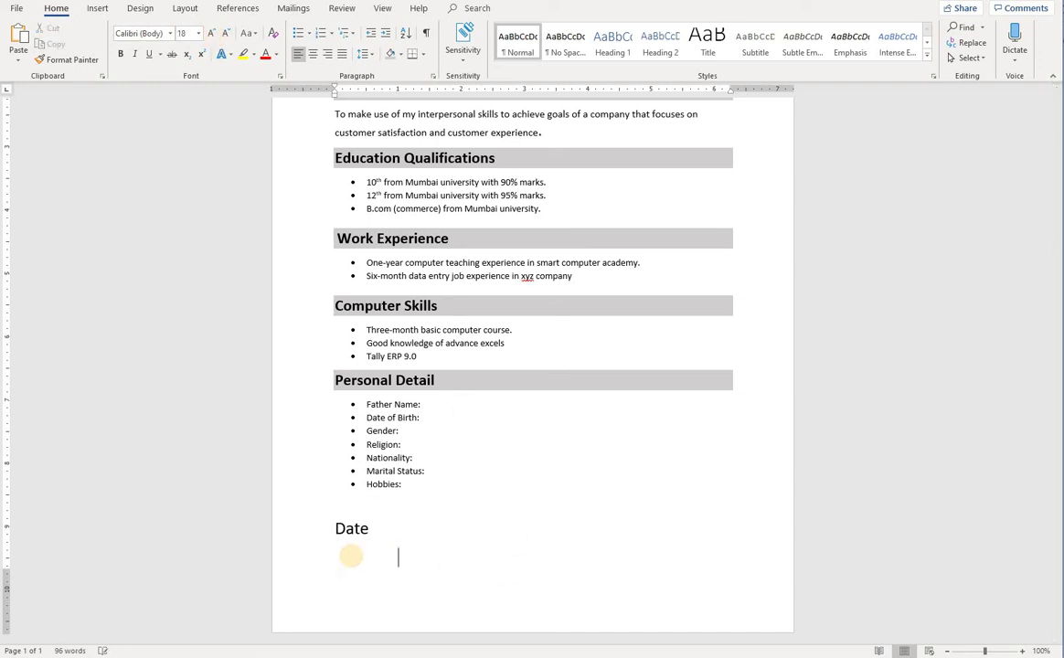
pyautogui.press('Tab')
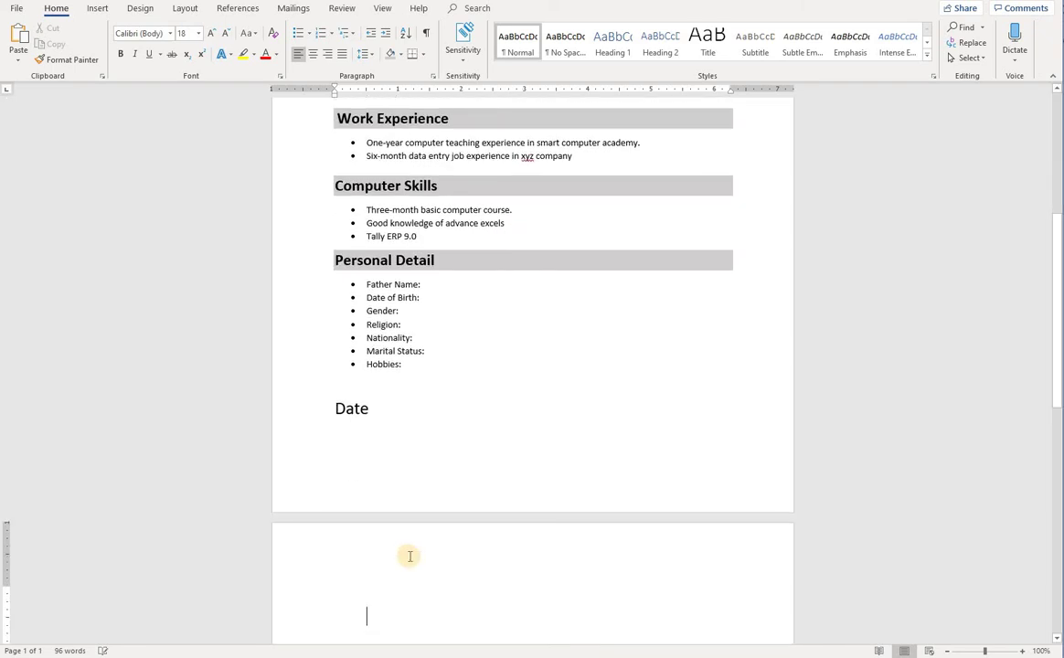
pyautogui.press('BackSpace')
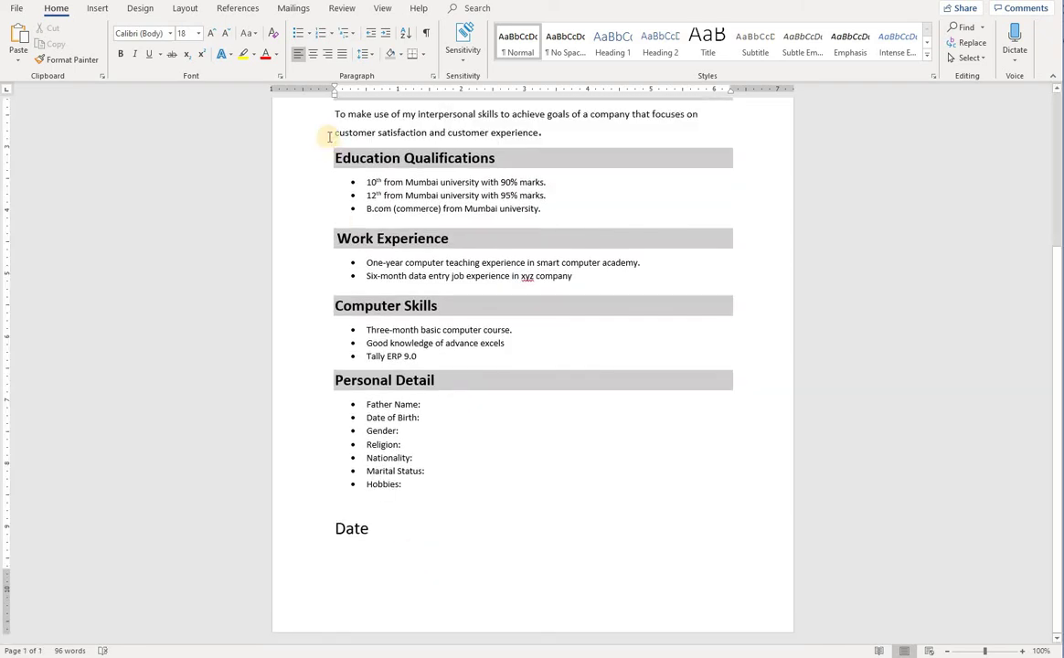
pyautogui.press('BackSpace')
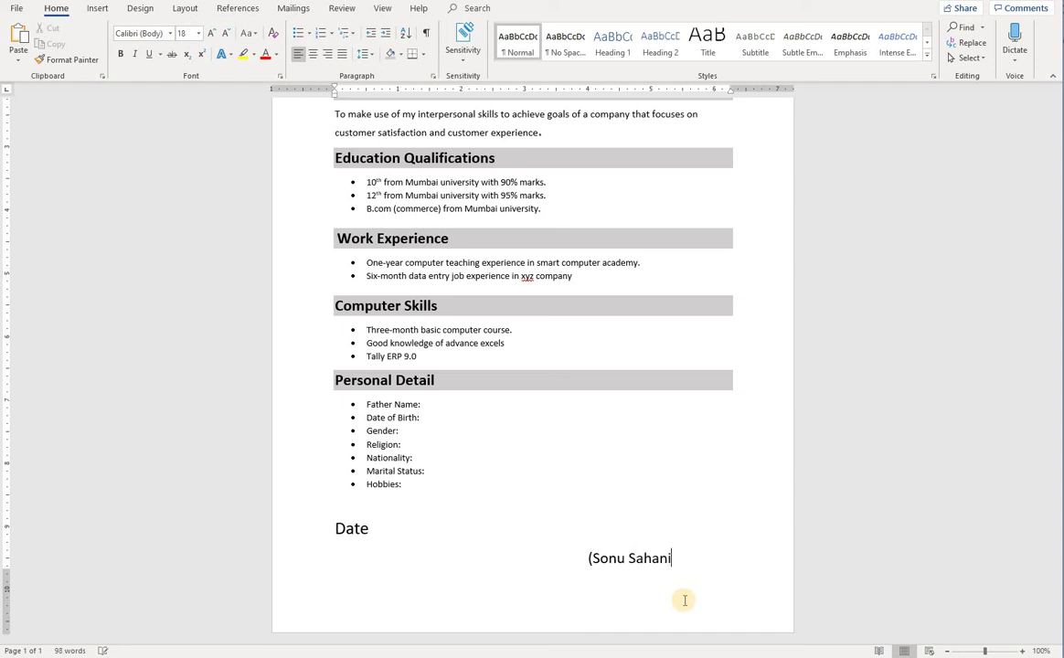
# Right-align the parenthesised applicant name on the signature line below Date
pyautogui.moveTo(695, 563); pyautogui.dragTo(589, 556)
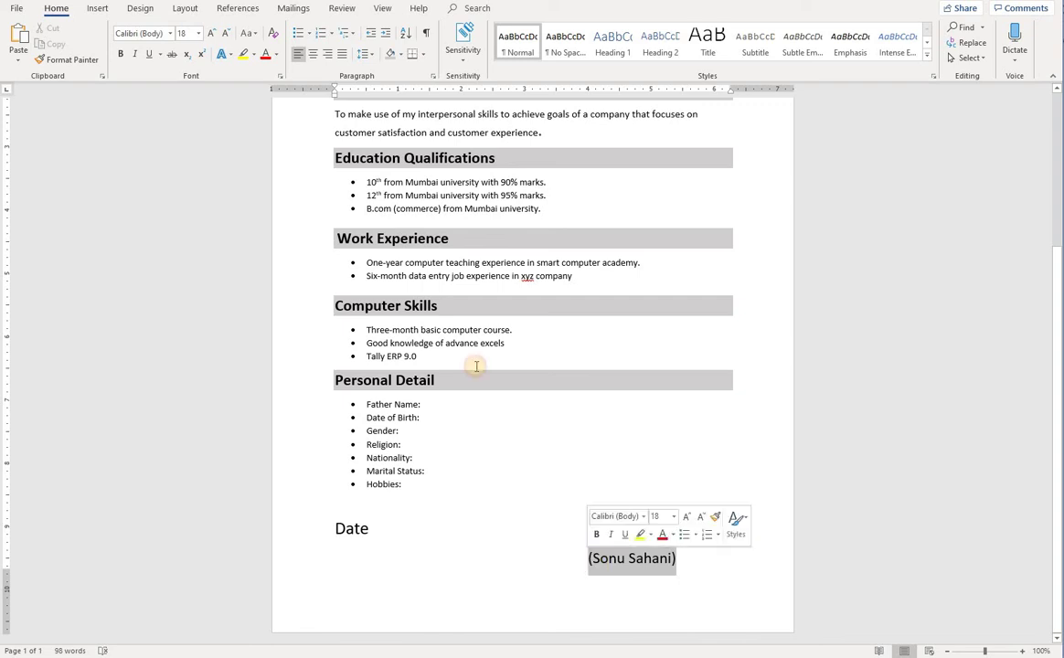
pyautogui.click(328, 54)
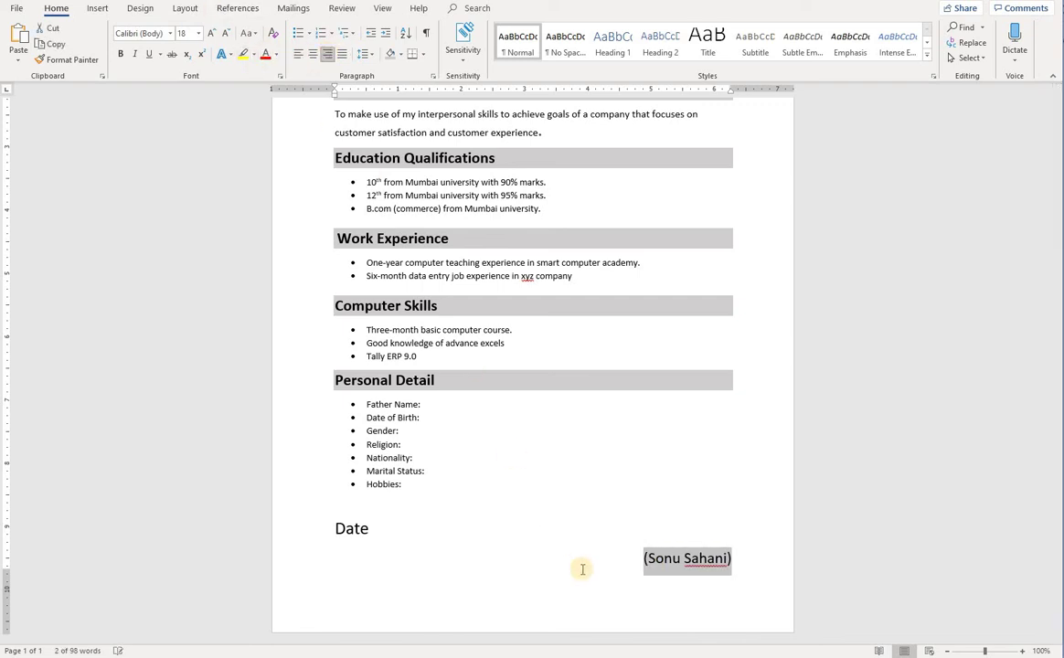
pyautogui.click(706, 558)
pyautogui.rightClick(706, 559)
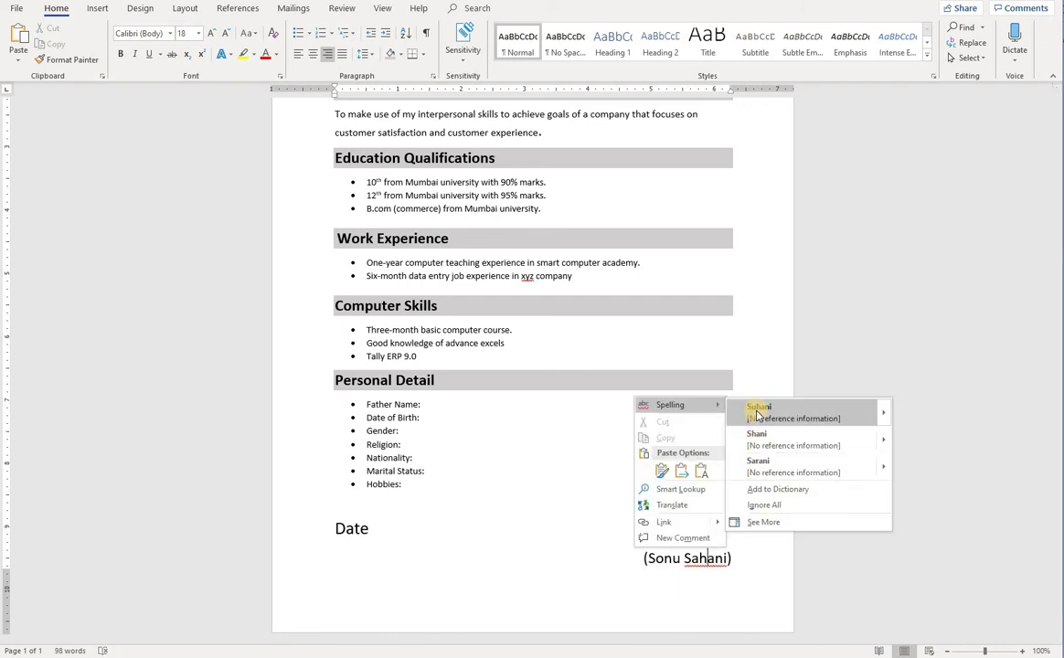
pyautogui.click(691, 587)
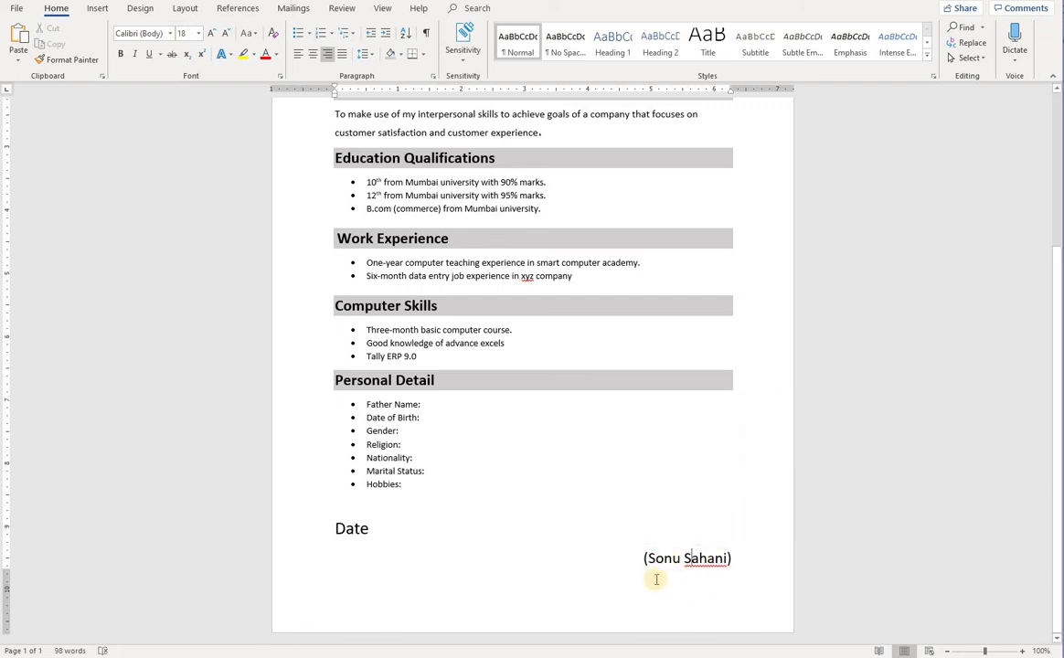
pyautogui.click(612, 566)
pyautogui.click(380, 533)
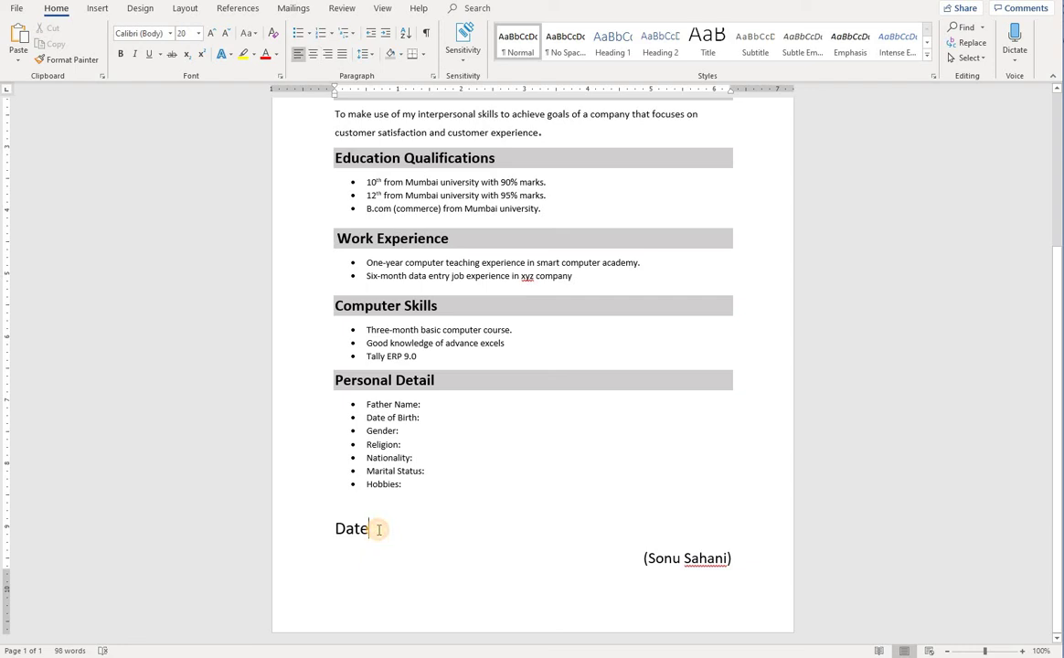
# Change Date to 'Date:', undoing an accidental blank line above it
pyautogui.write(':')
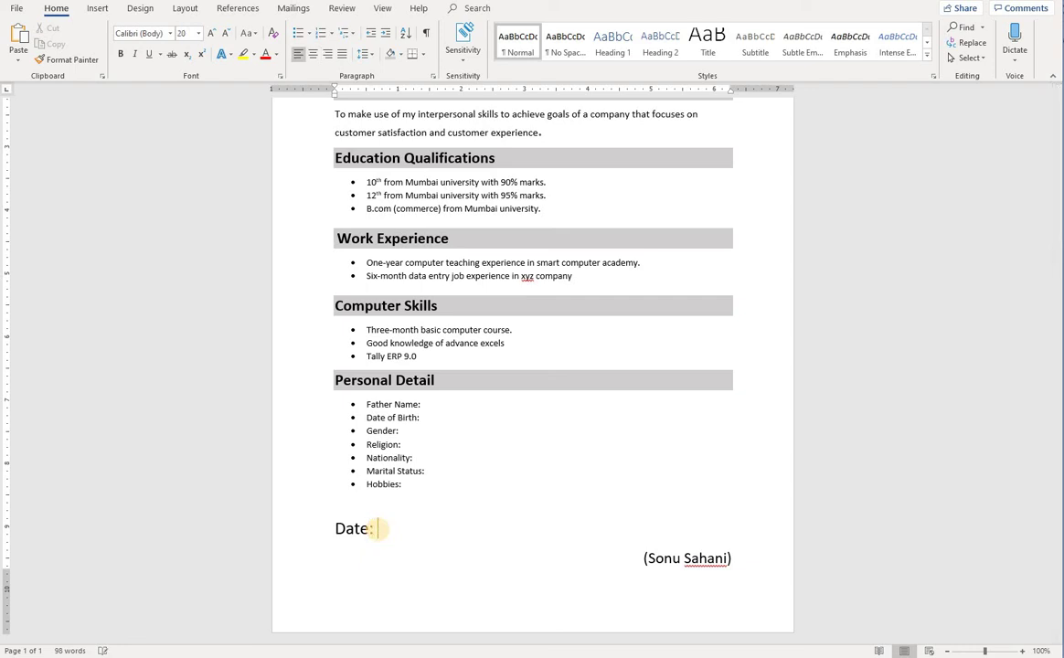
pyautogui.scroll(4, 433, 532)
pyautogui.scroll(-4, 433, 532)
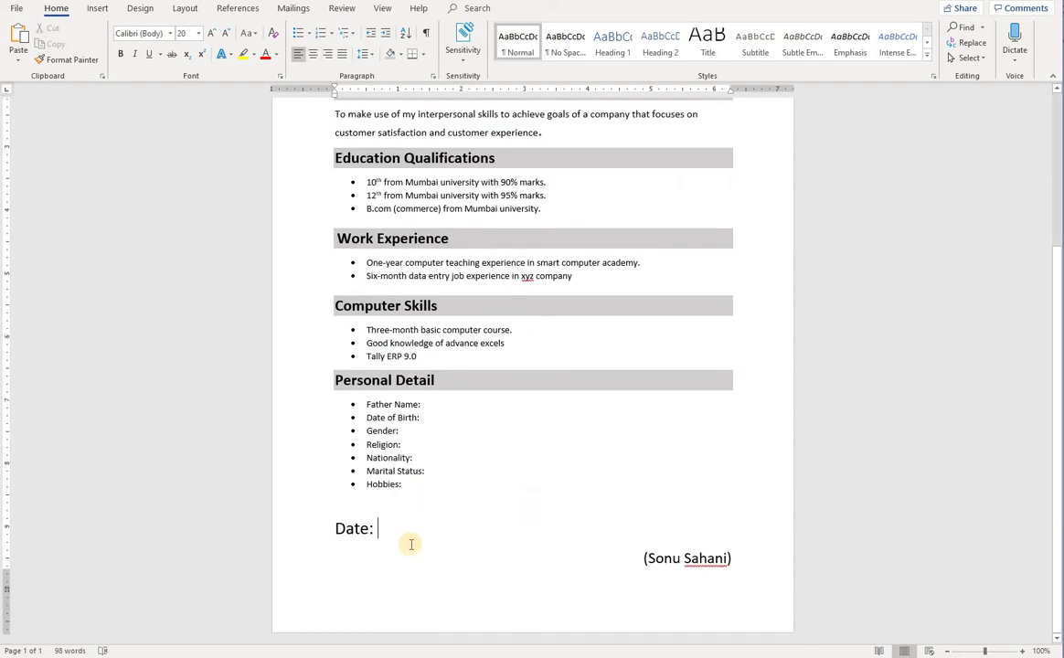
pyautogui.click(336, 506)
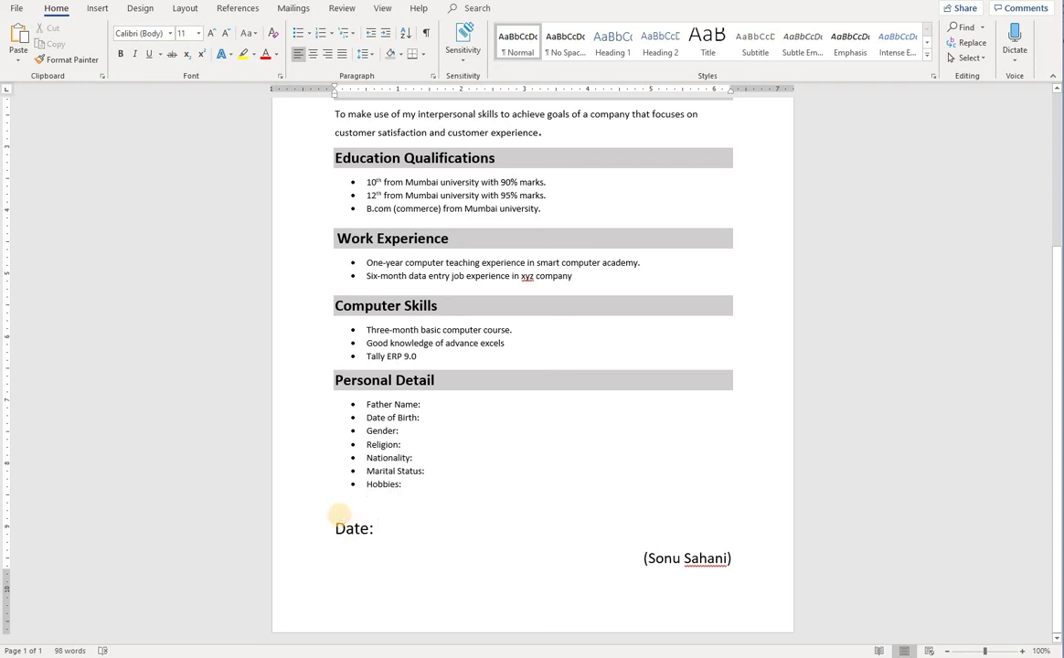
pyautogui.press('Return')
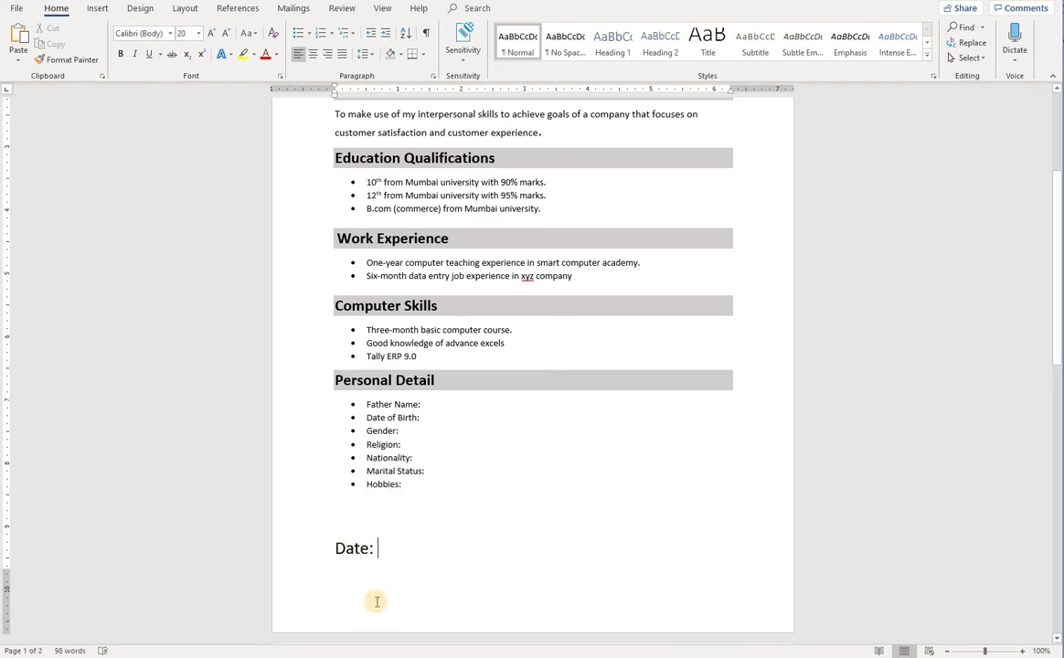
pyautogui.doubleClick(368, 607)
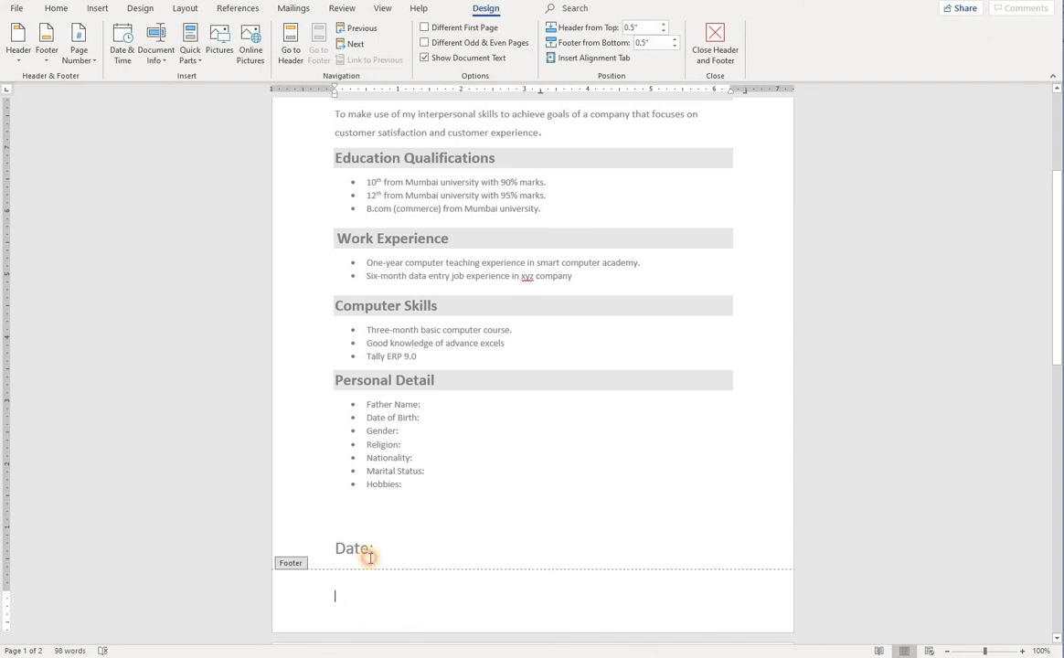
pyautogui.doubleClick(369, 557)
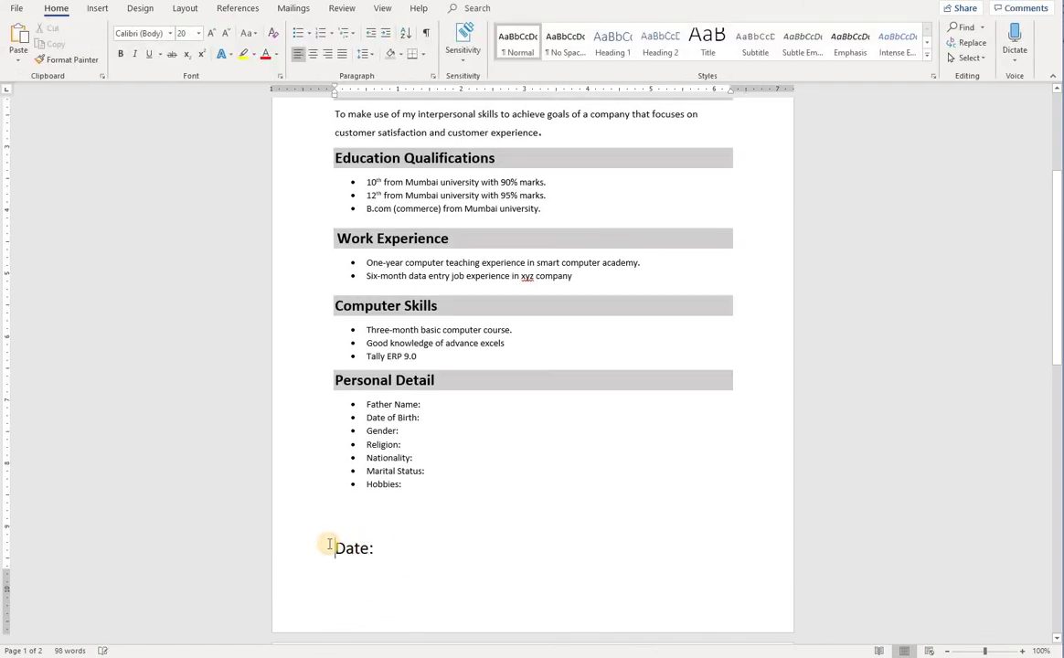
pyautogui.hotkey('ctrl', 'z')
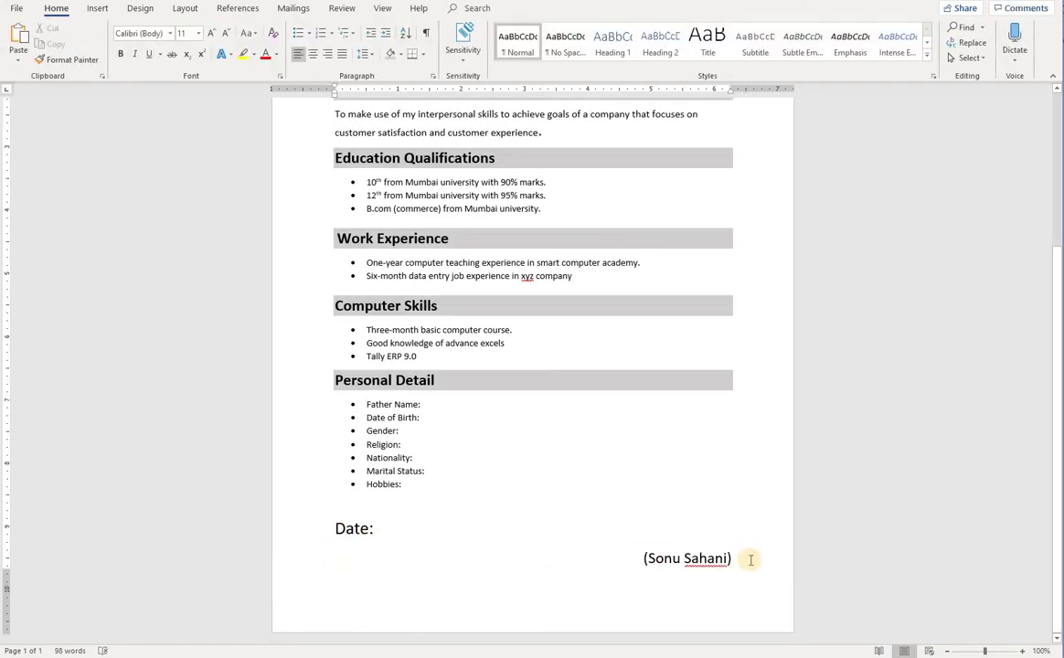
# Shrink the Date: and signature name lines by two font-size steps
pyautogui.moveTo(750, 560); pyautogui.dragTo(329, 525)
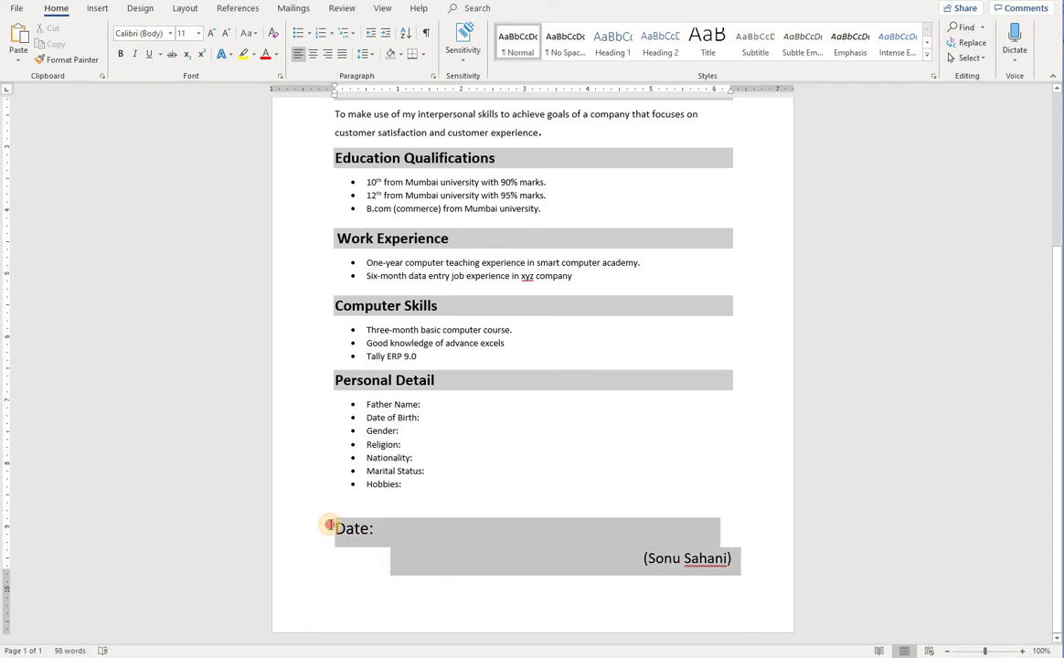
pyautogui.click(226, 33)
pyautogui.click(227, 33)
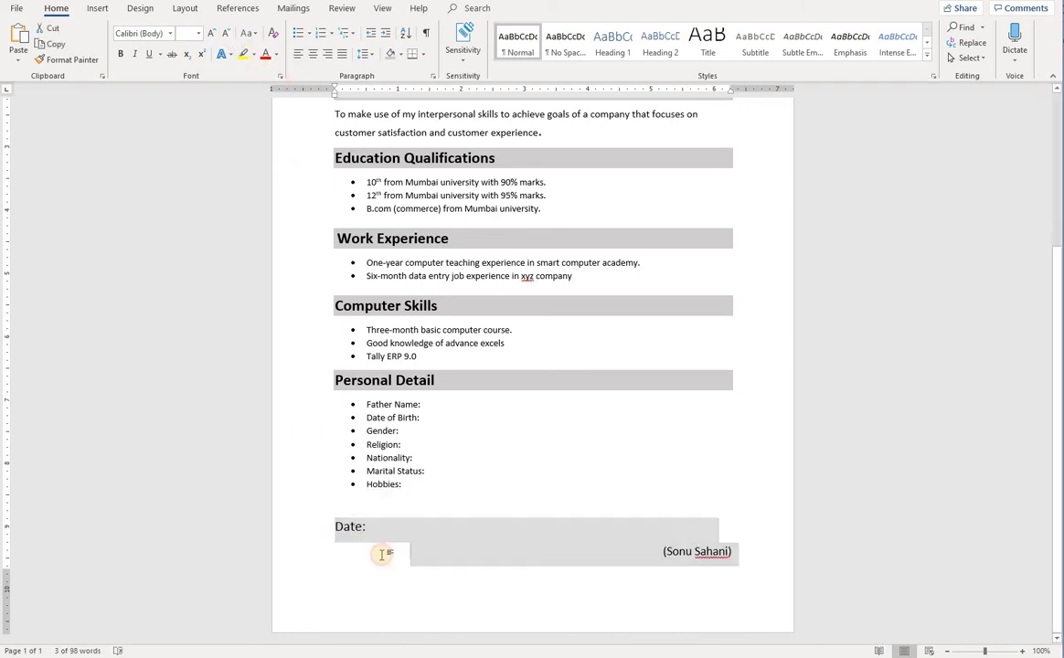
pyautogui.click(383, 554)
pyautogui.scroll(5, 490, 584)
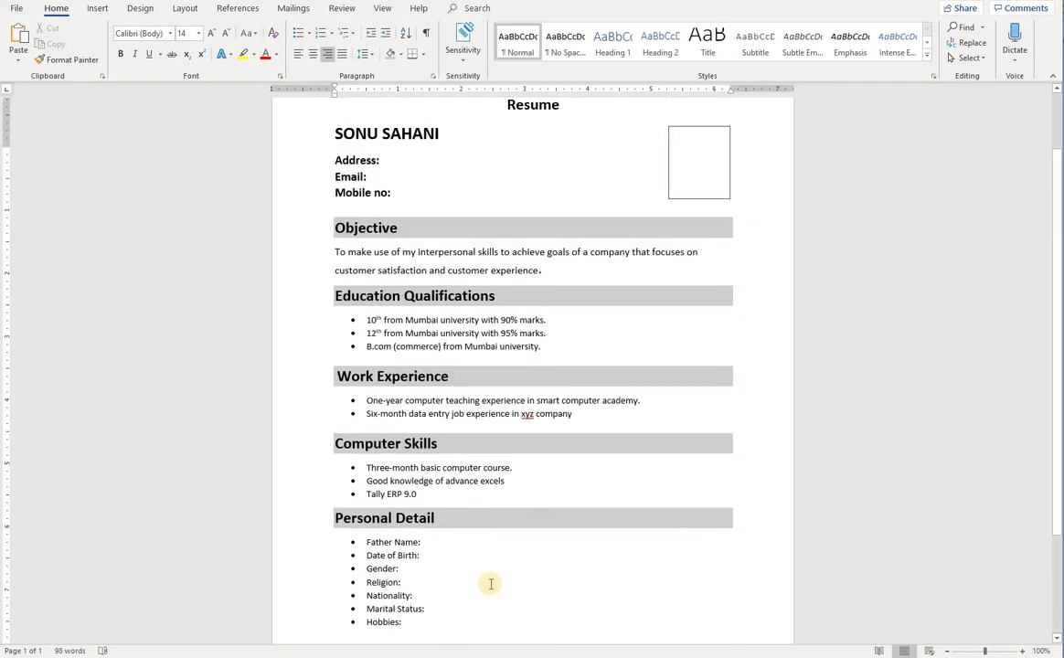
pyautogui.scroll(-5, 377, 347)
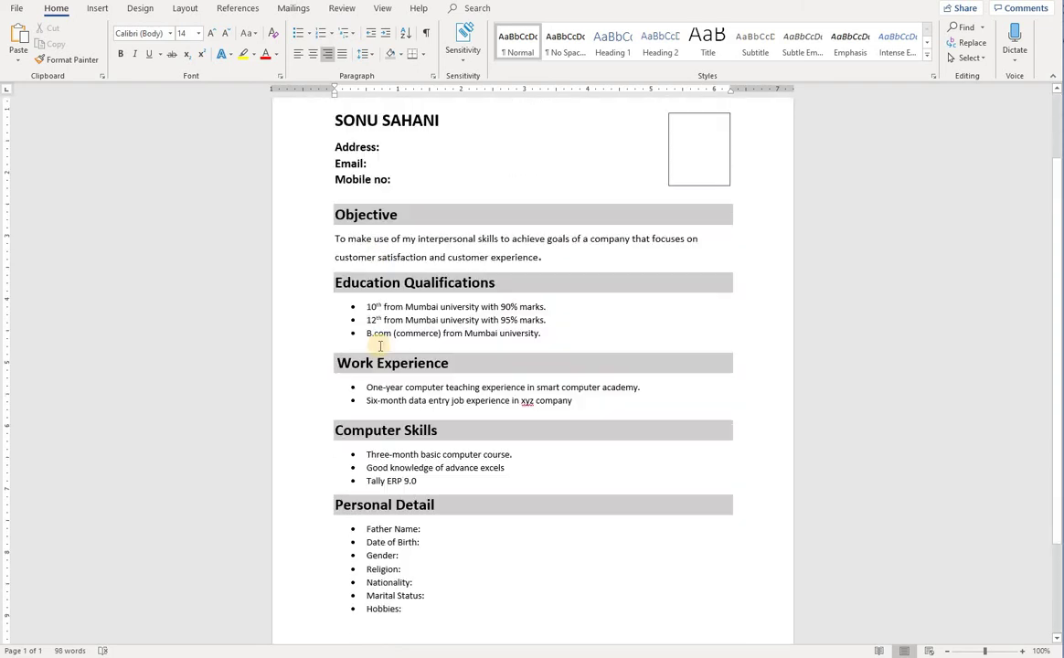